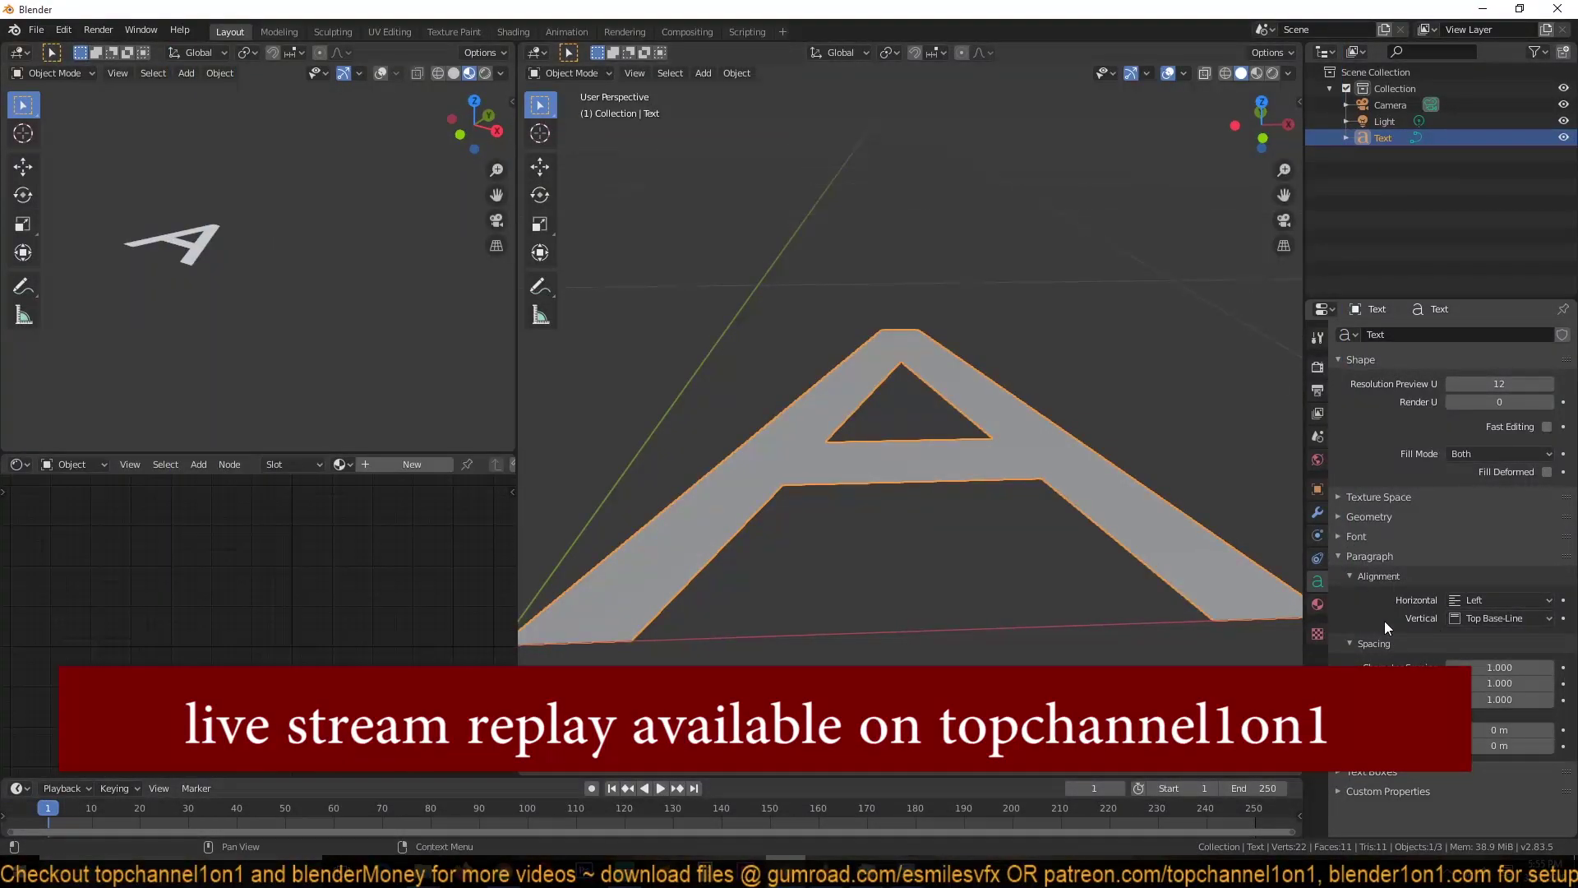
# Step: Browse the Fonts folder for a new regular font, filter by 'roun' and pick Rounds Black.otf
pyautogui.click(1367, 537)
pyautogui.click(1546, 562)
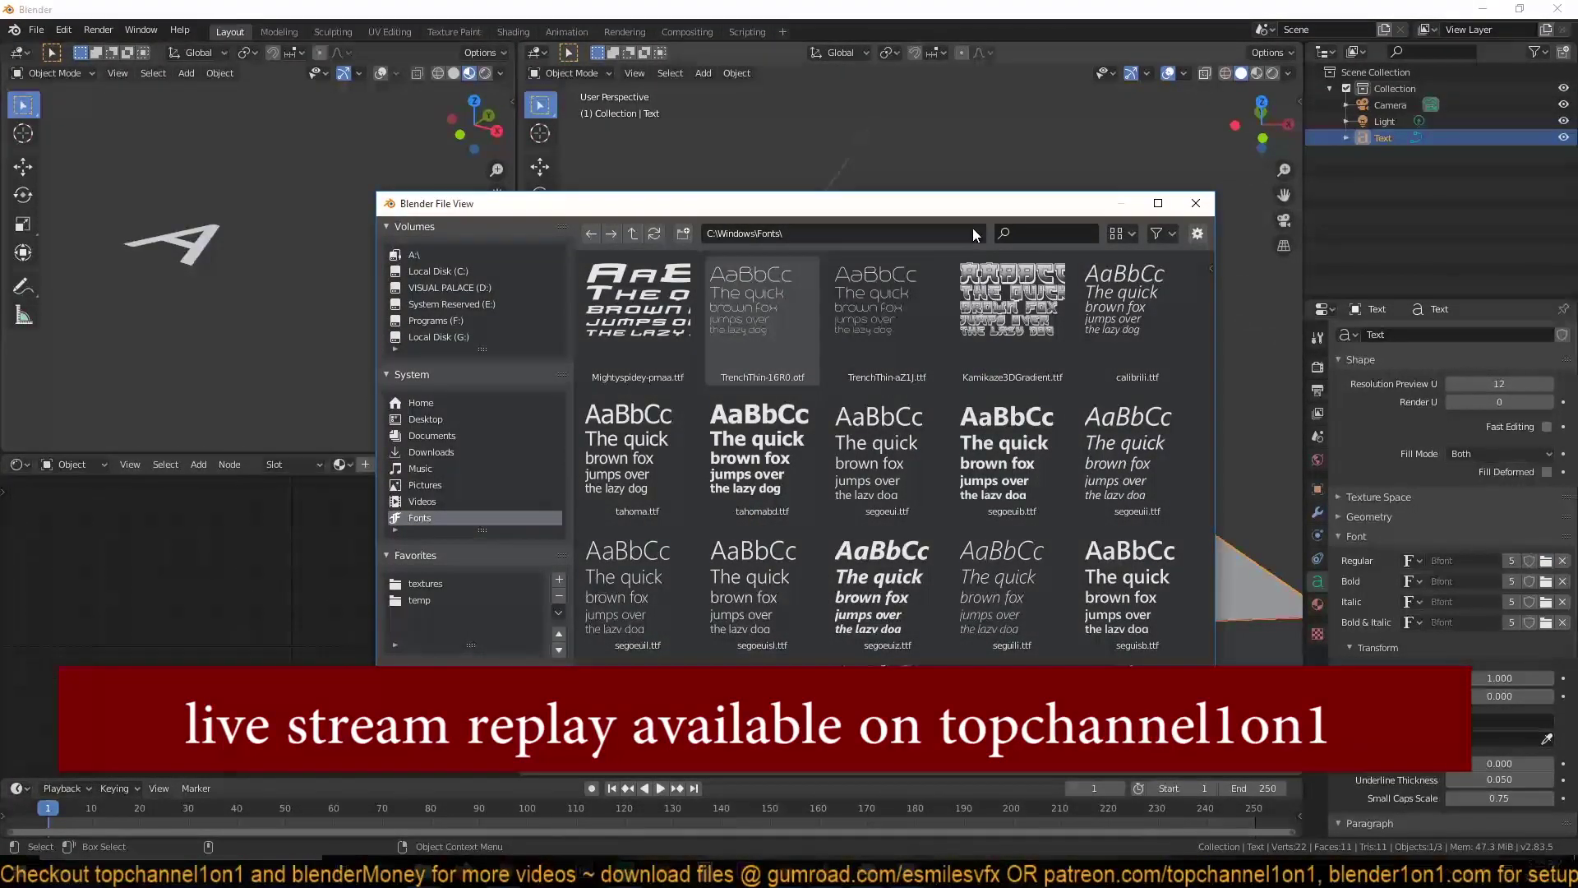
pyautogui.click(1027, 231)
pyautogui.write('roun')
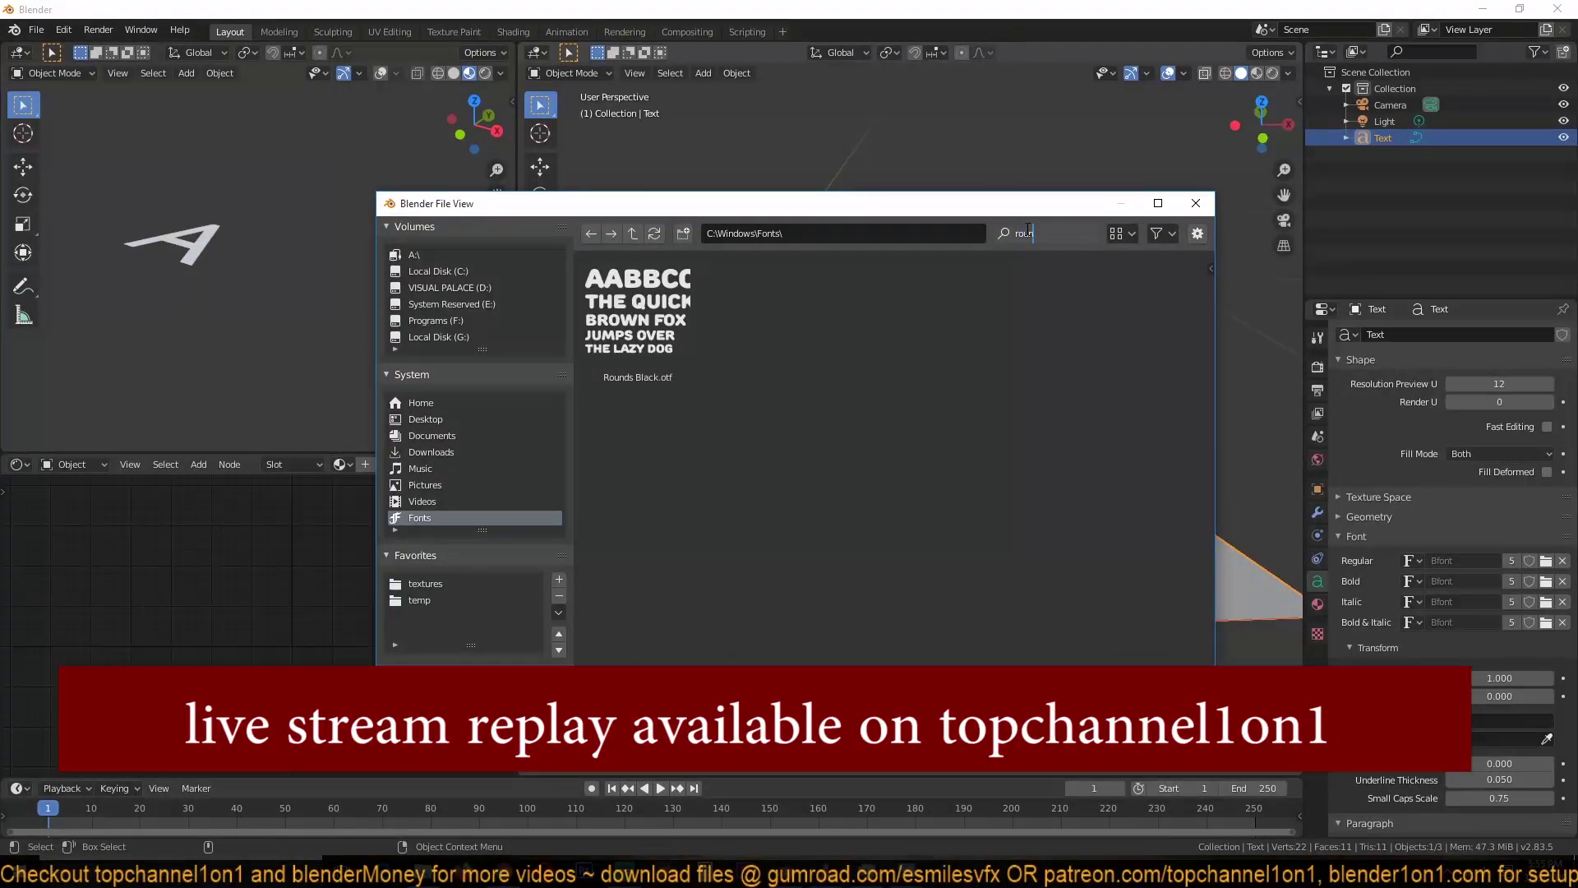
pyautogui.press('Return')
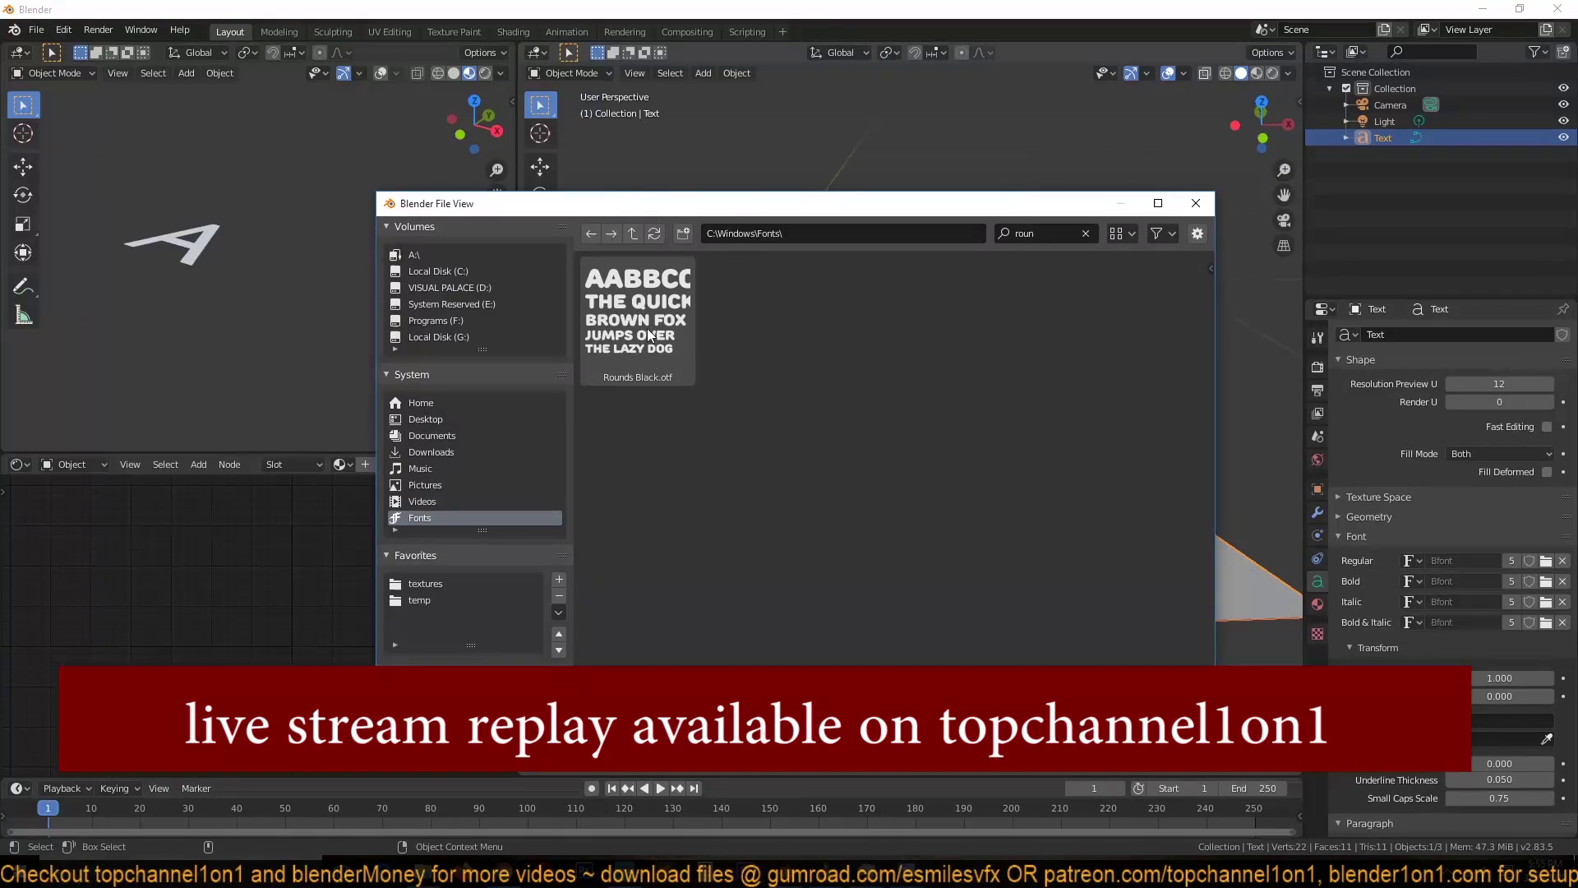
pyautogui.click(645, 325)
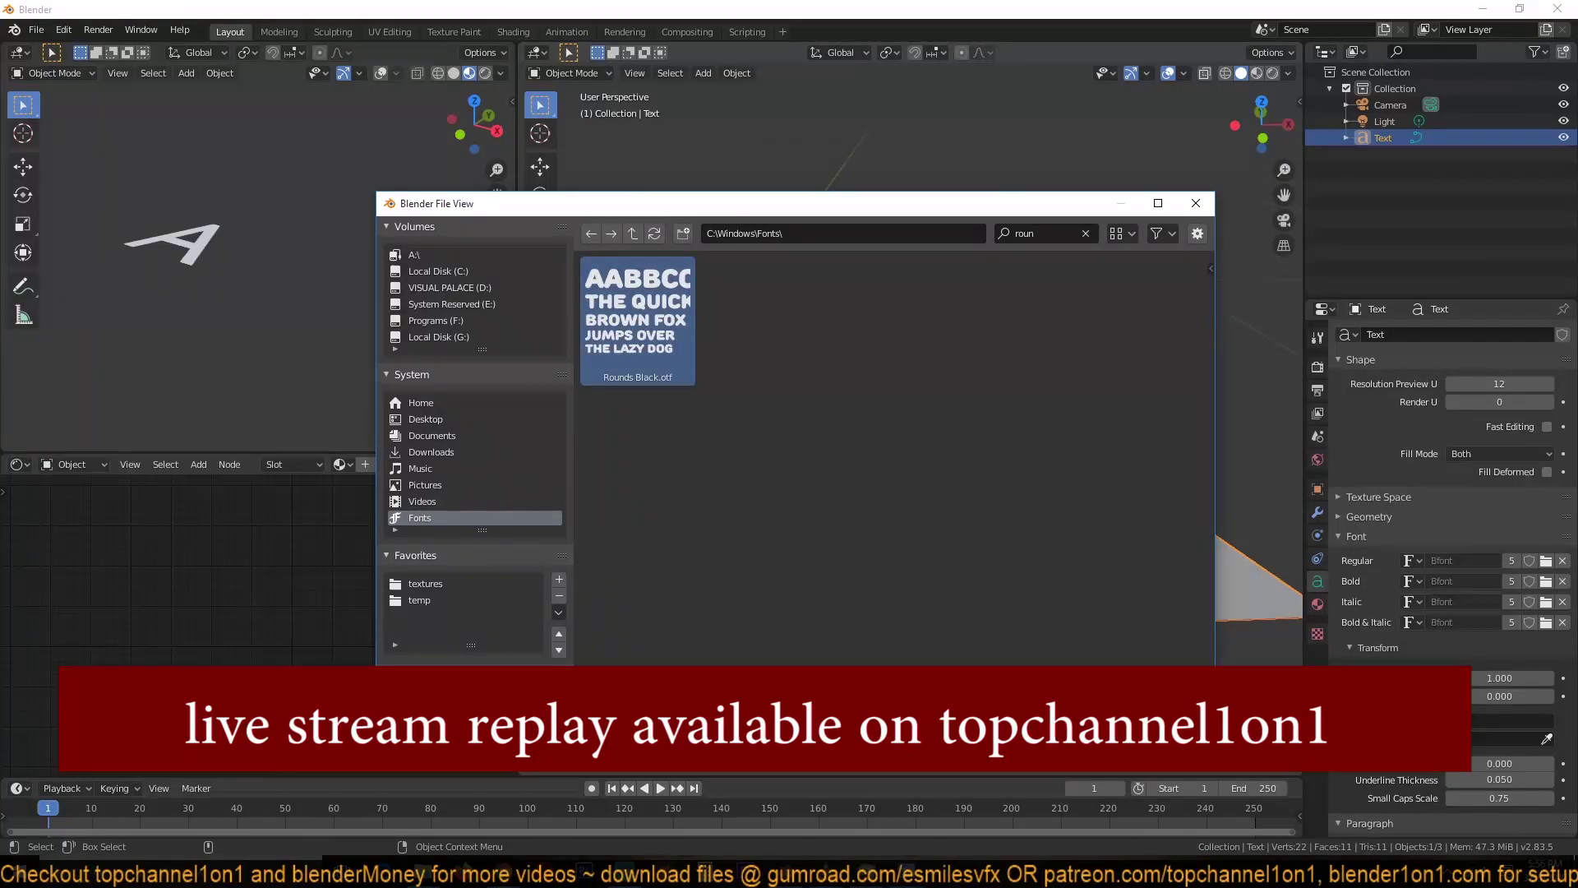
# Step: Load Rounds Black as the letter's font and rotate the A 90° about X to stand upright
pyautogui.press('Return')
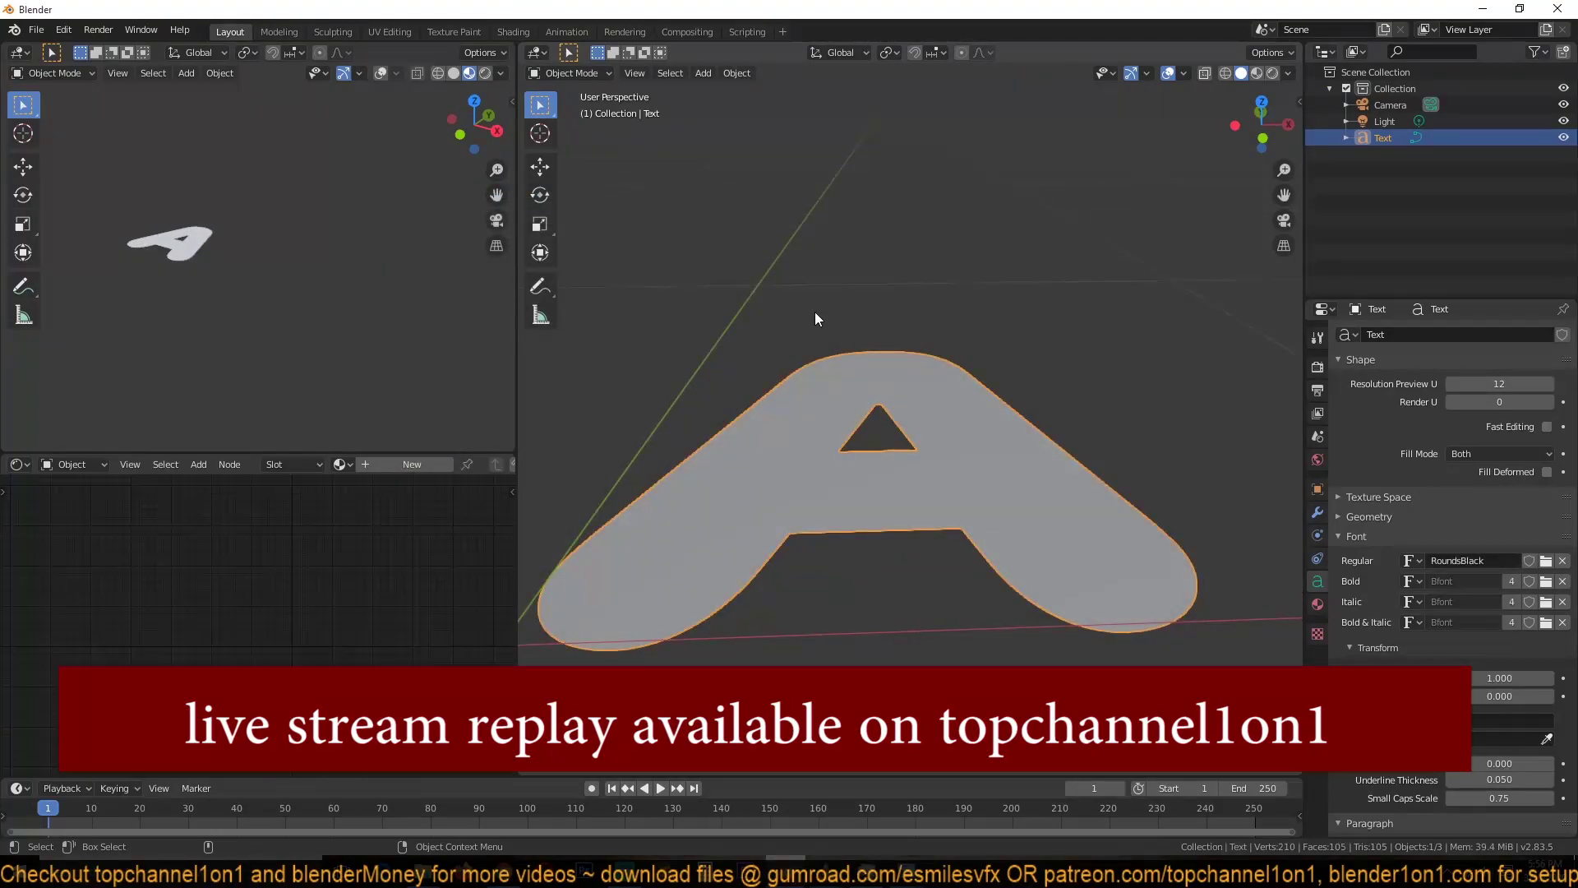
pyautogui.scroll(-3, 815, 319)
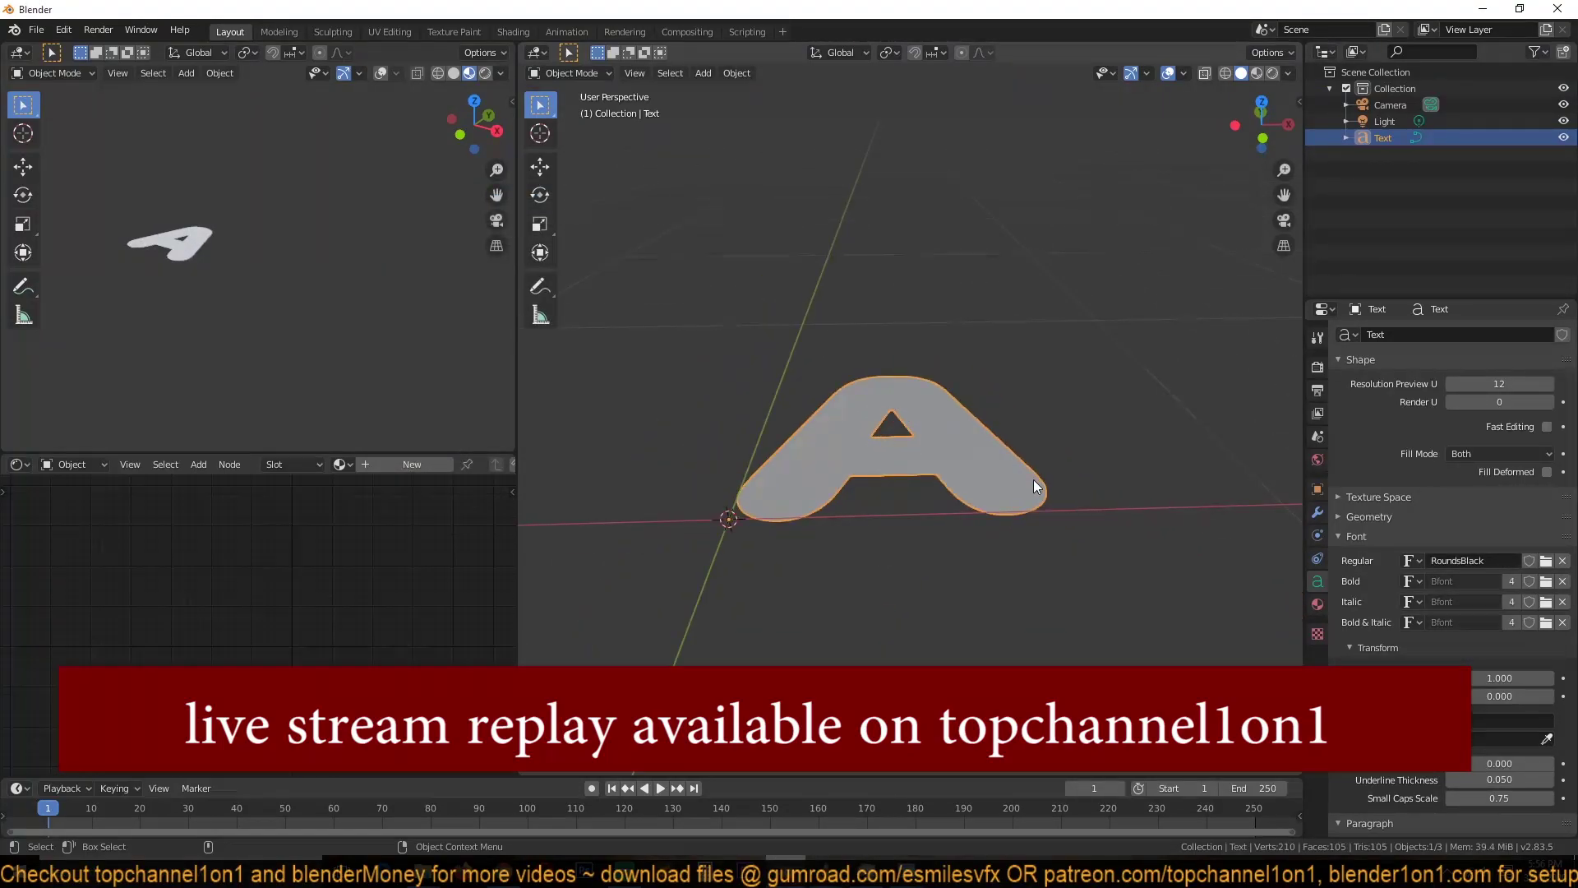
pyautogui.press('r')
pyautogui.press('x')
pyautogui.press('9')
pyautogui.press('0')
pyautogui.click(1035, 477)
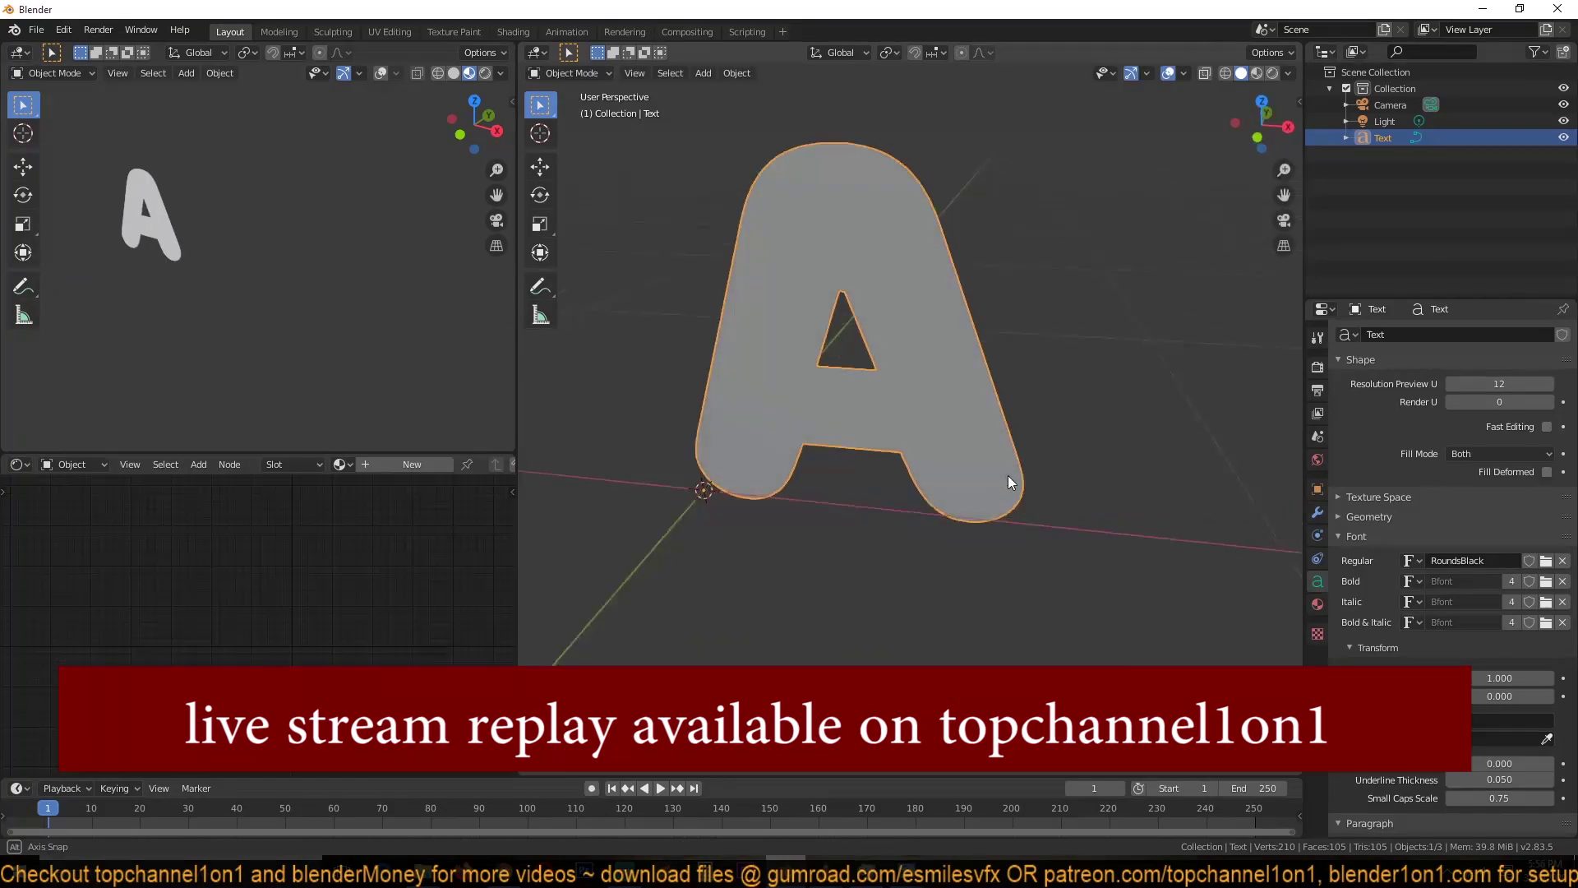
pyautogui.moveTo(1008, 475); pyautogui.dragTo(945, 481, button='middle')
# Step: Create a new material for the A and set its base colour to orange
pyautogui.click(408, 465)
pyautogui.scroll(3, 367, 561)
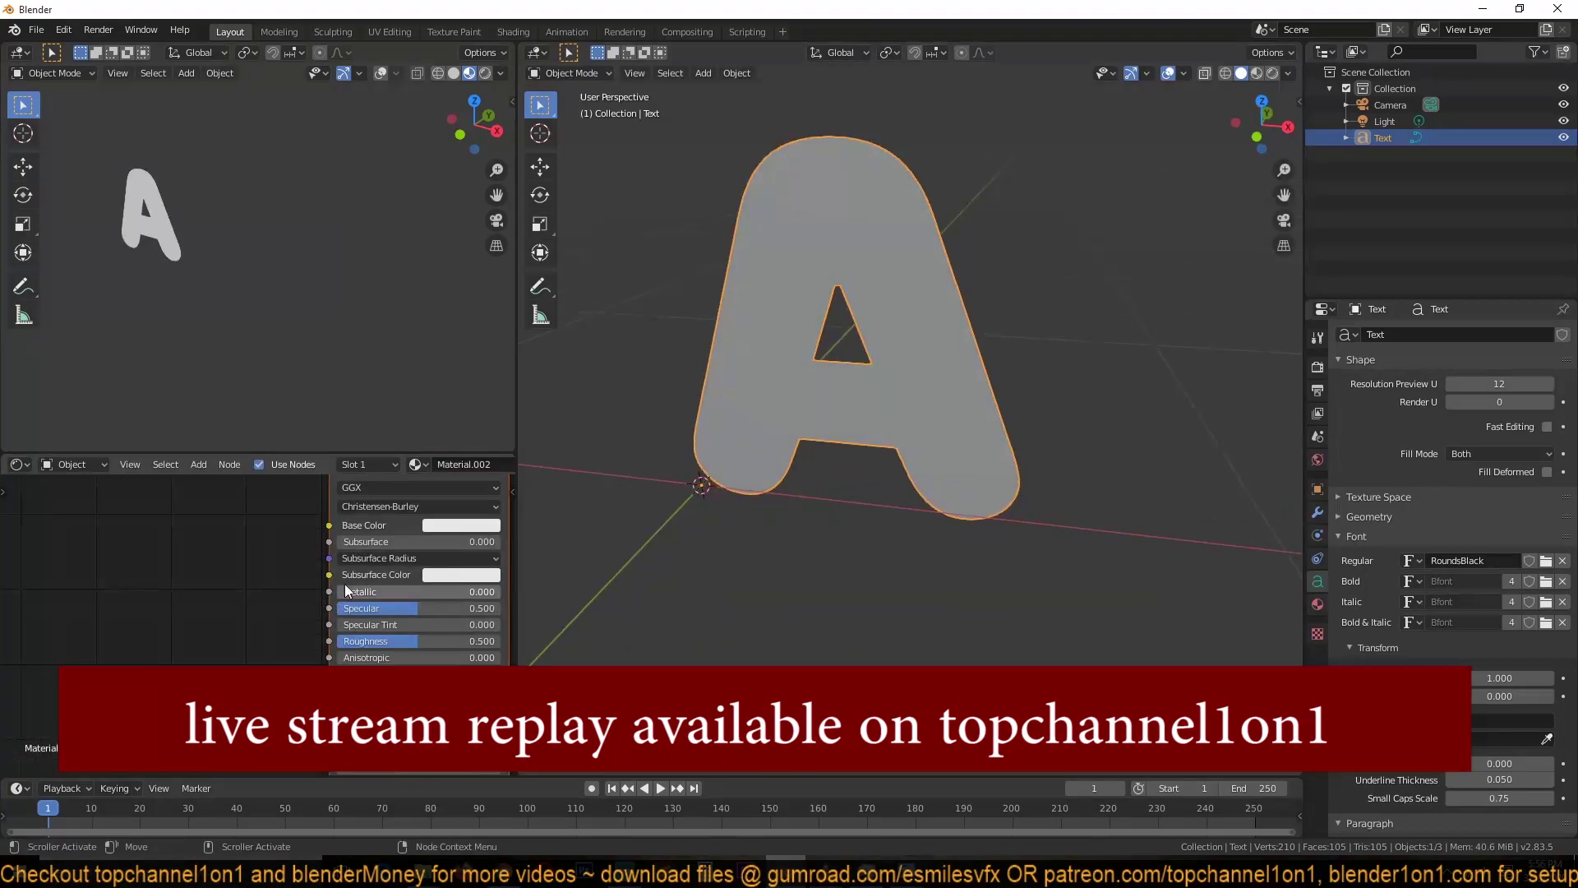
pyautogui.moveTo(188, 263); pyautogui.dragTo(225, 284, button='middle')
pyautogui.scroll(5, 224, 284)
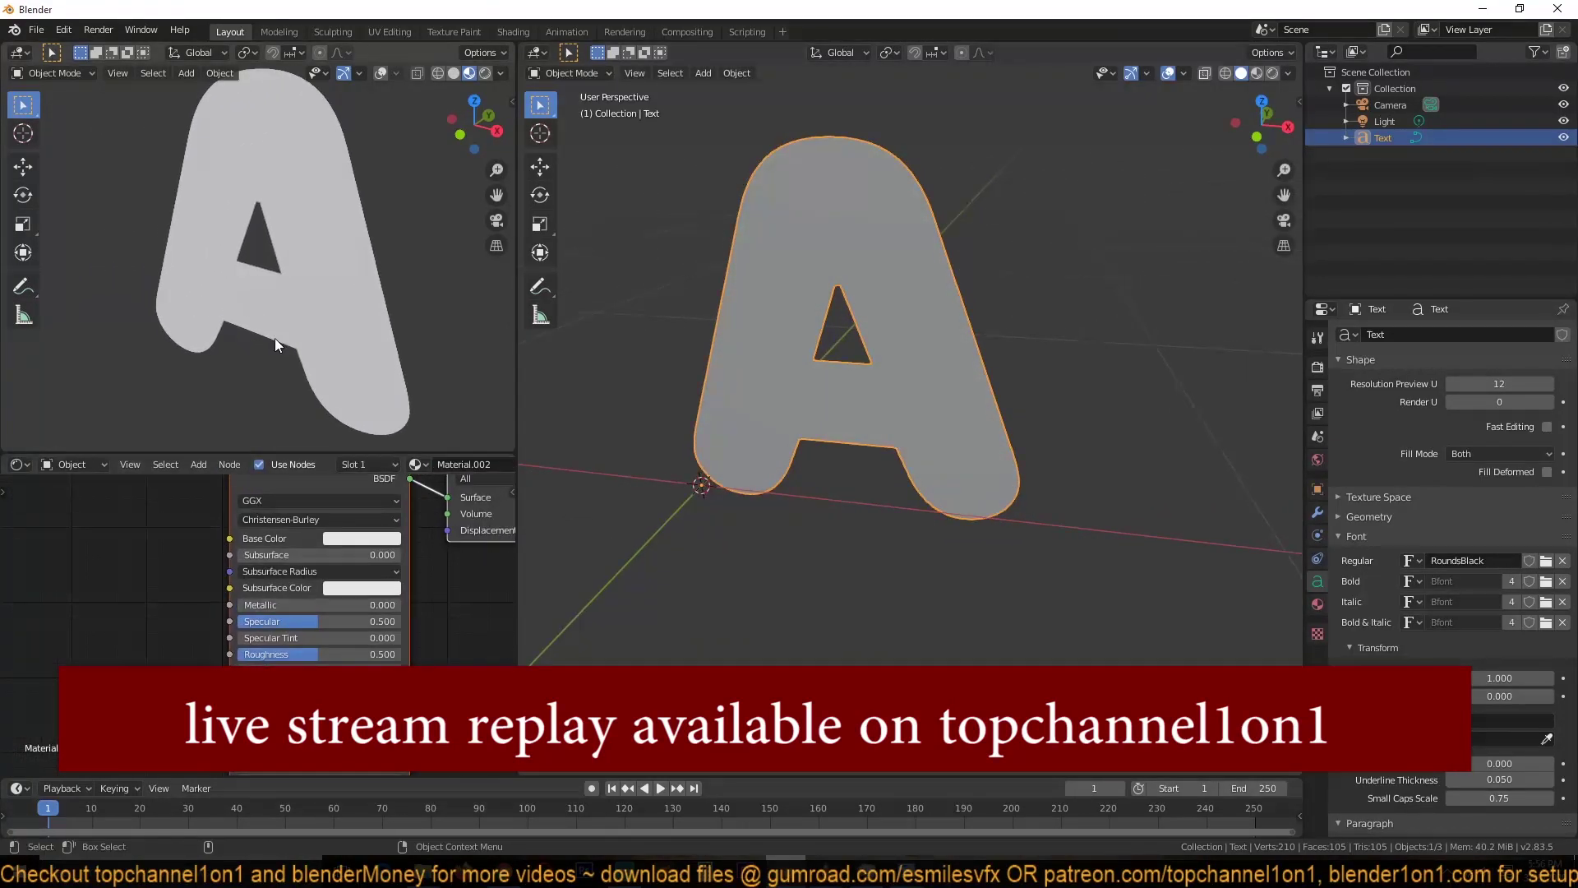
pyautogui.moveTo(337, 534); pyautogui.dragTo(346, 545, button='middle')
pyautogui.click(348, 547)
pyautogui.click(436, 411)
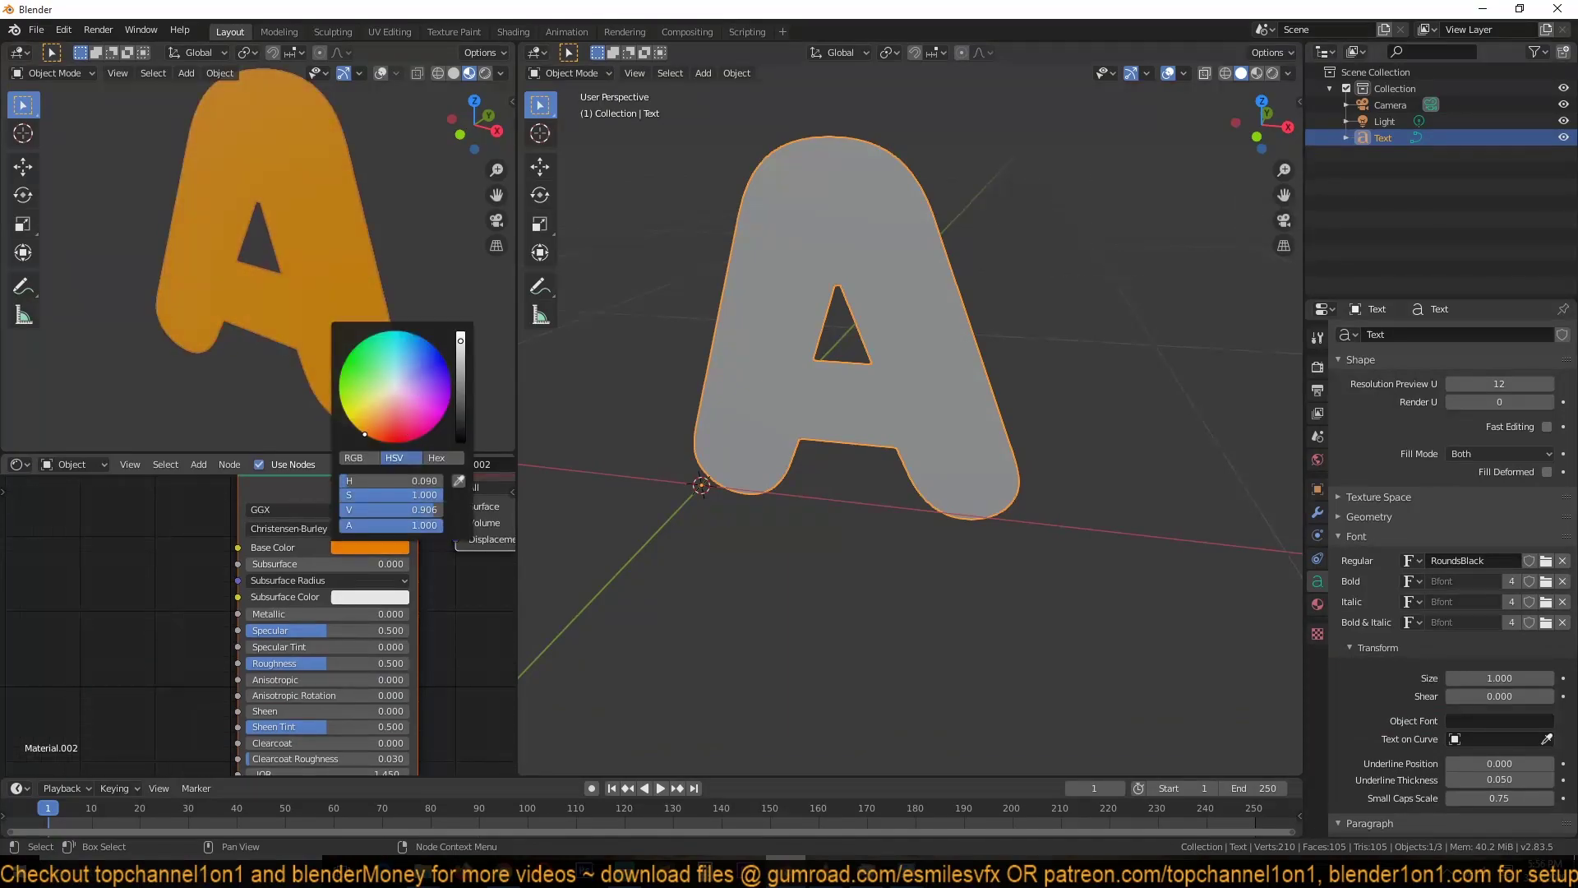
# Step: Set the material's Metallic value to 1
pyautogui.click(322, 613)
pyautogui.write('1')
pyautogui.press('Return')
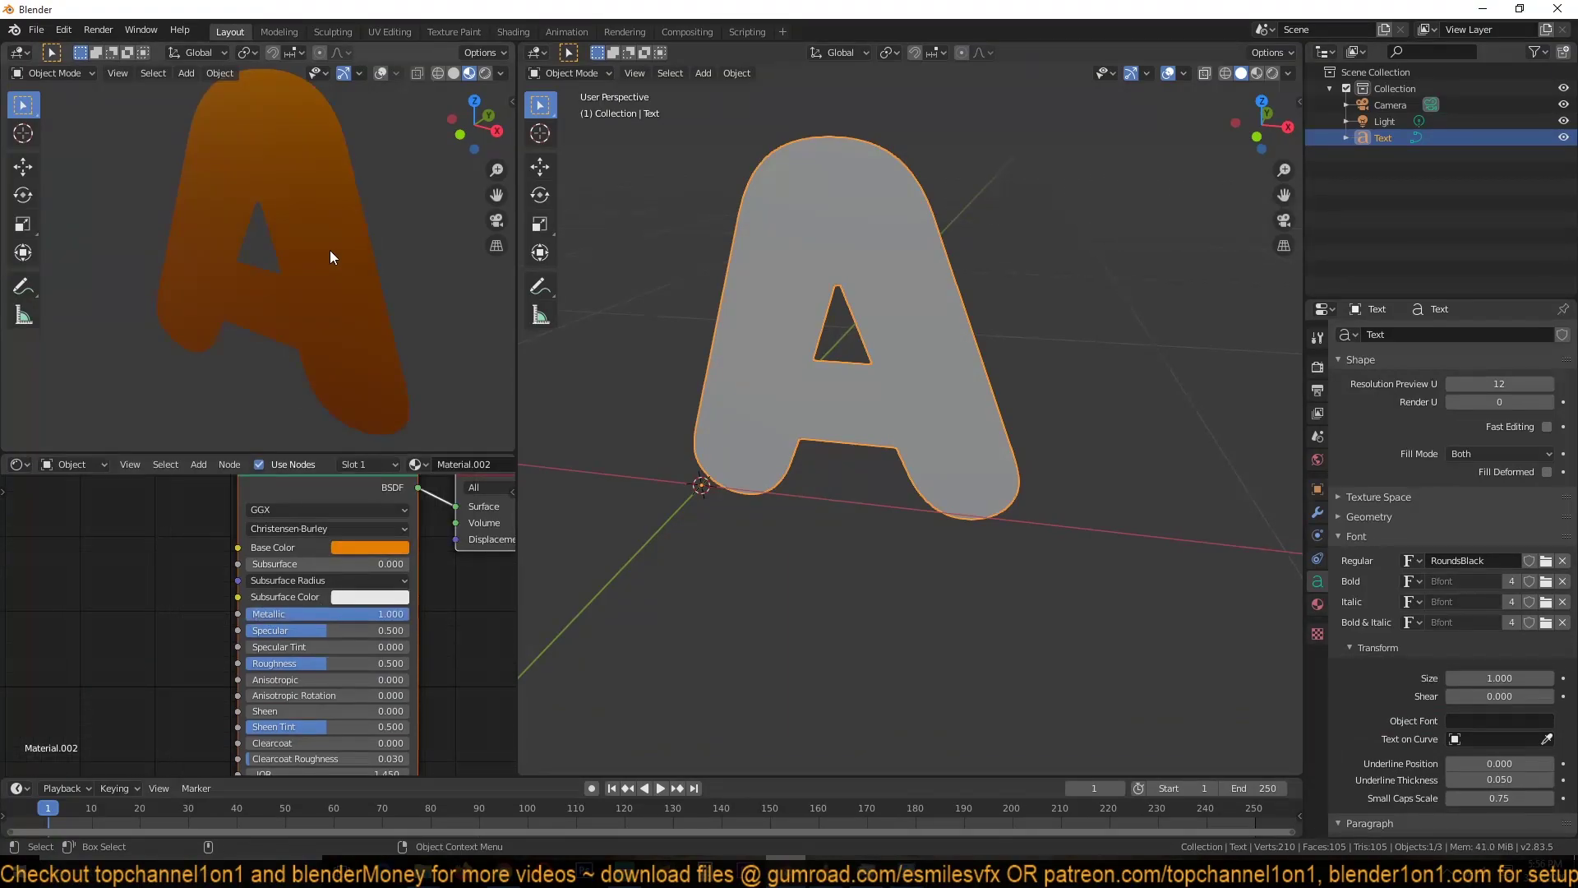
pyautogui.press('KP_1')
pyautogui.moveTo(306, 261); pyautogui.dragTo(353, 268, button='middle')
pyautogui.moveTo(825, 314); pyautogui.dragTo(805, 397, button='middle')
# Step: Convert the text A to a mesh and extrude it in Edit Mode to give it depth
pyautogui.rightClick(943, 317)
pyautogui.click(915, 363)
pyautogui.press('Tab')
pyautogui.press('e')
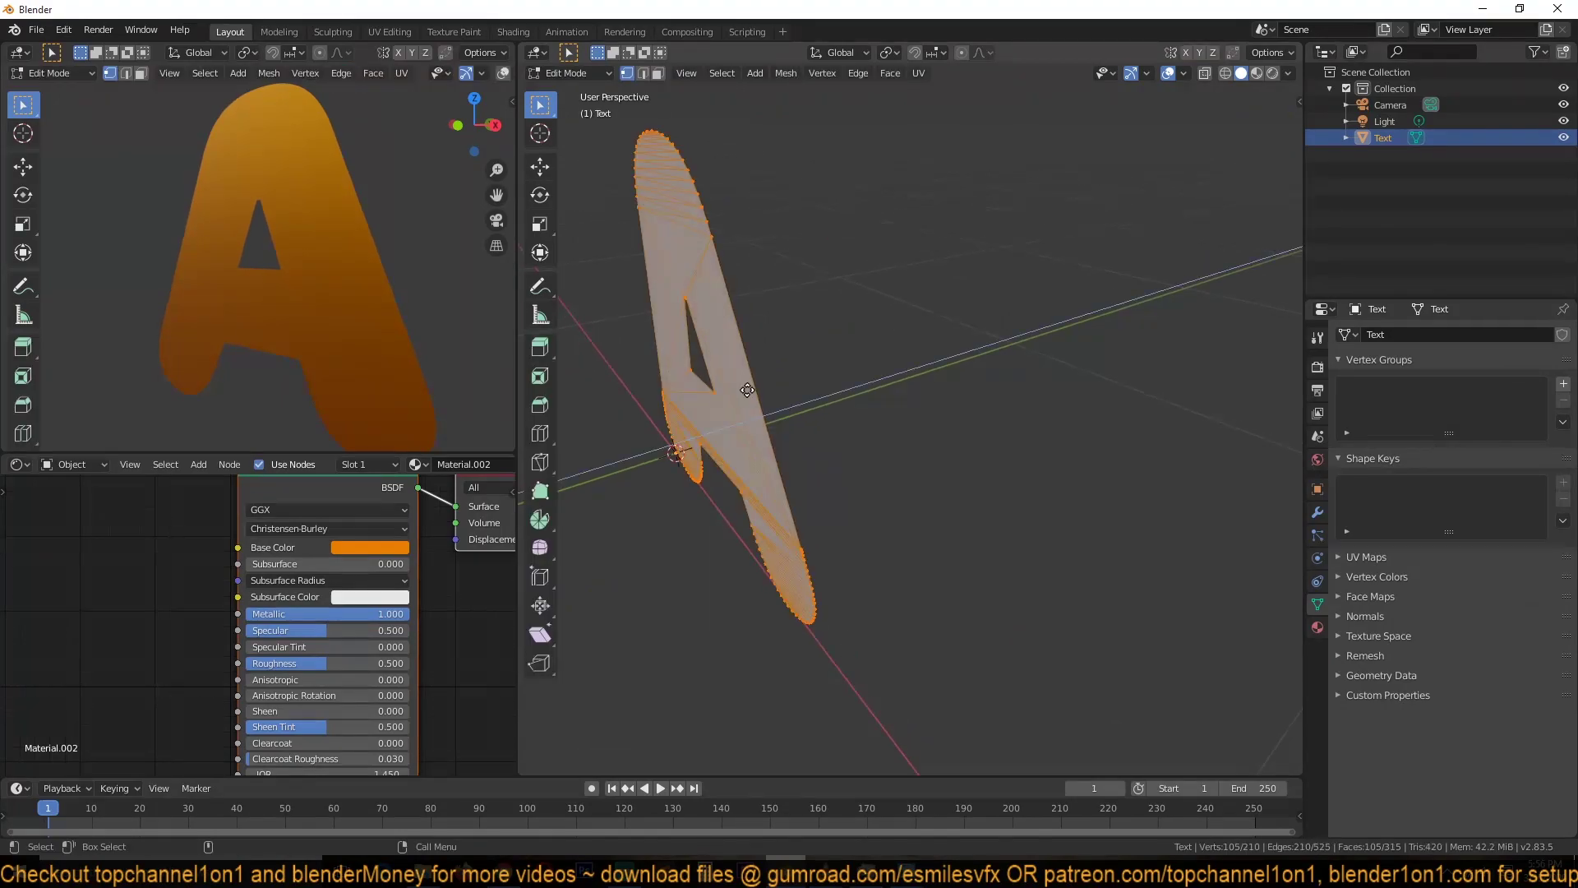
pyautogui.click(831, 370)
pyautogui.press('Tab')
# Step: Apply smooth shading to the extruded A
pyautogui.moveTo(354, 272); pyautogui.dragTo(332, 278, button='middle')
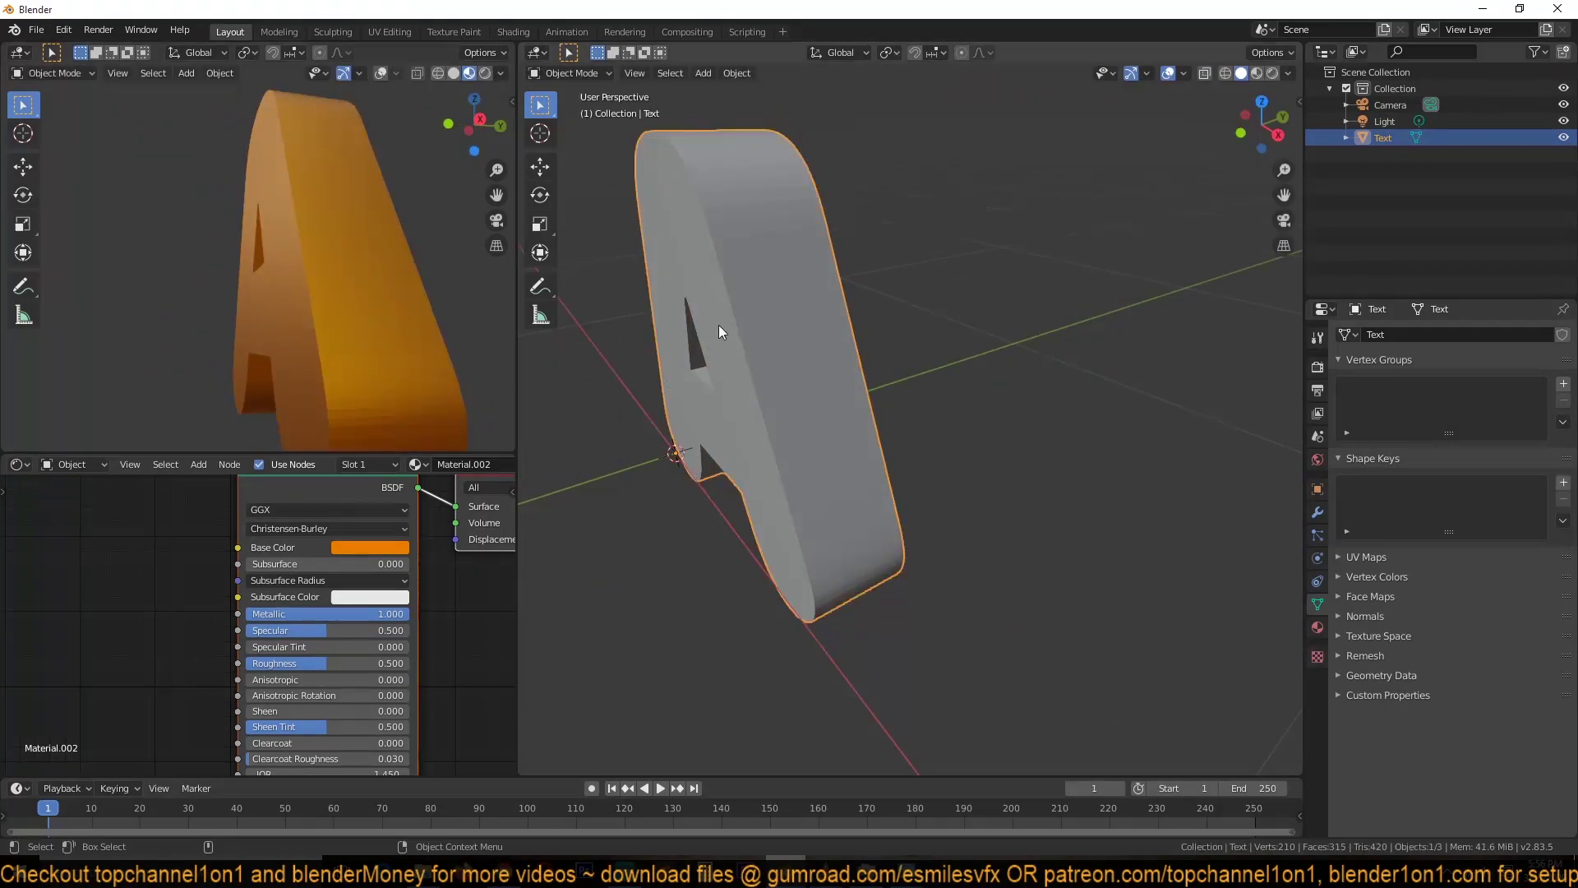
pyautogui.scroll(-3, 719, 324)
pyautogui.moveTo(718, 323); pyautogui.dragTo(801, 332, button='middle')
pyautogui.rightClick(802, 332)
pyautogui.click(803, 332)
pyautogui.scroll(4, 915, 323)
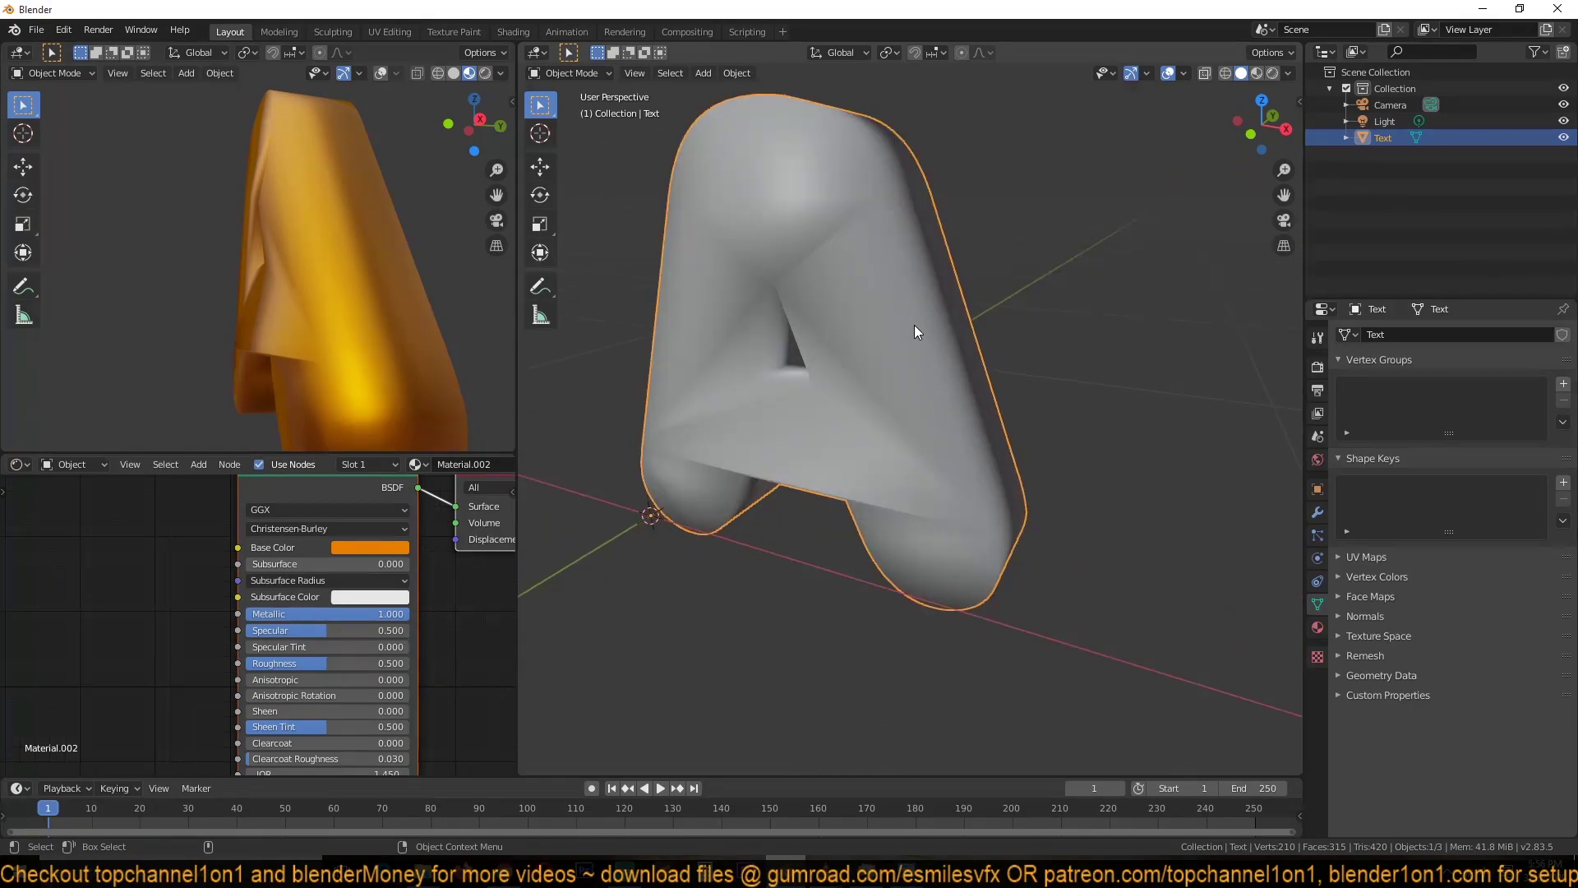
pyautogui.moveTo(914, 323); pyautogui.dragTo(909, 383, button='middle')
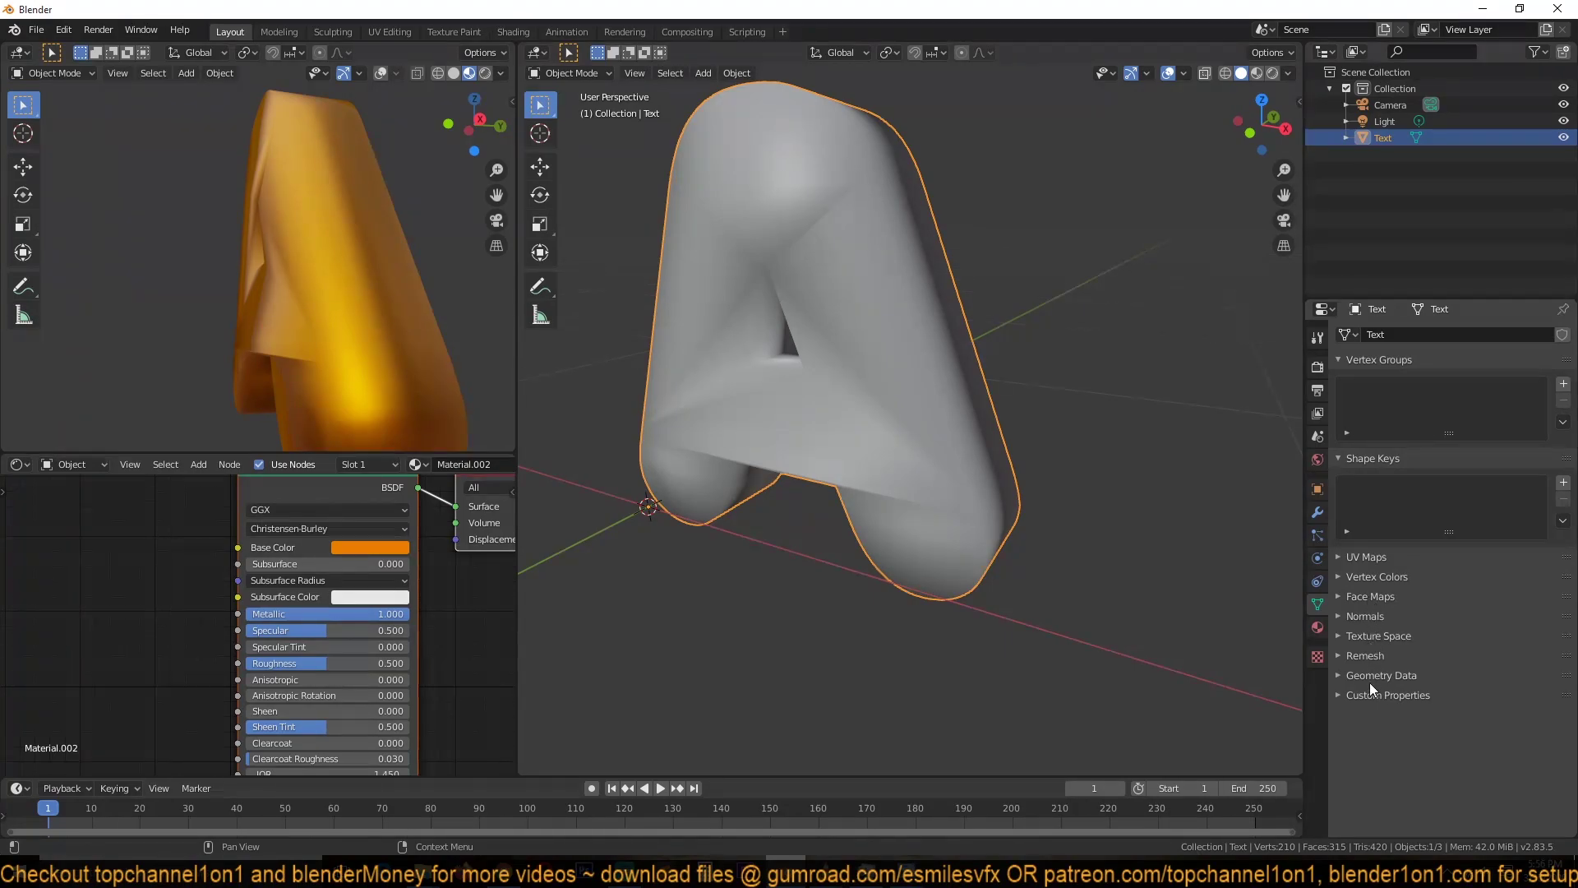
# Step: Expand the mesh's Remesh settings and inspect the A's geometry in Edit Mode
pyautogui.click(1370, 658)
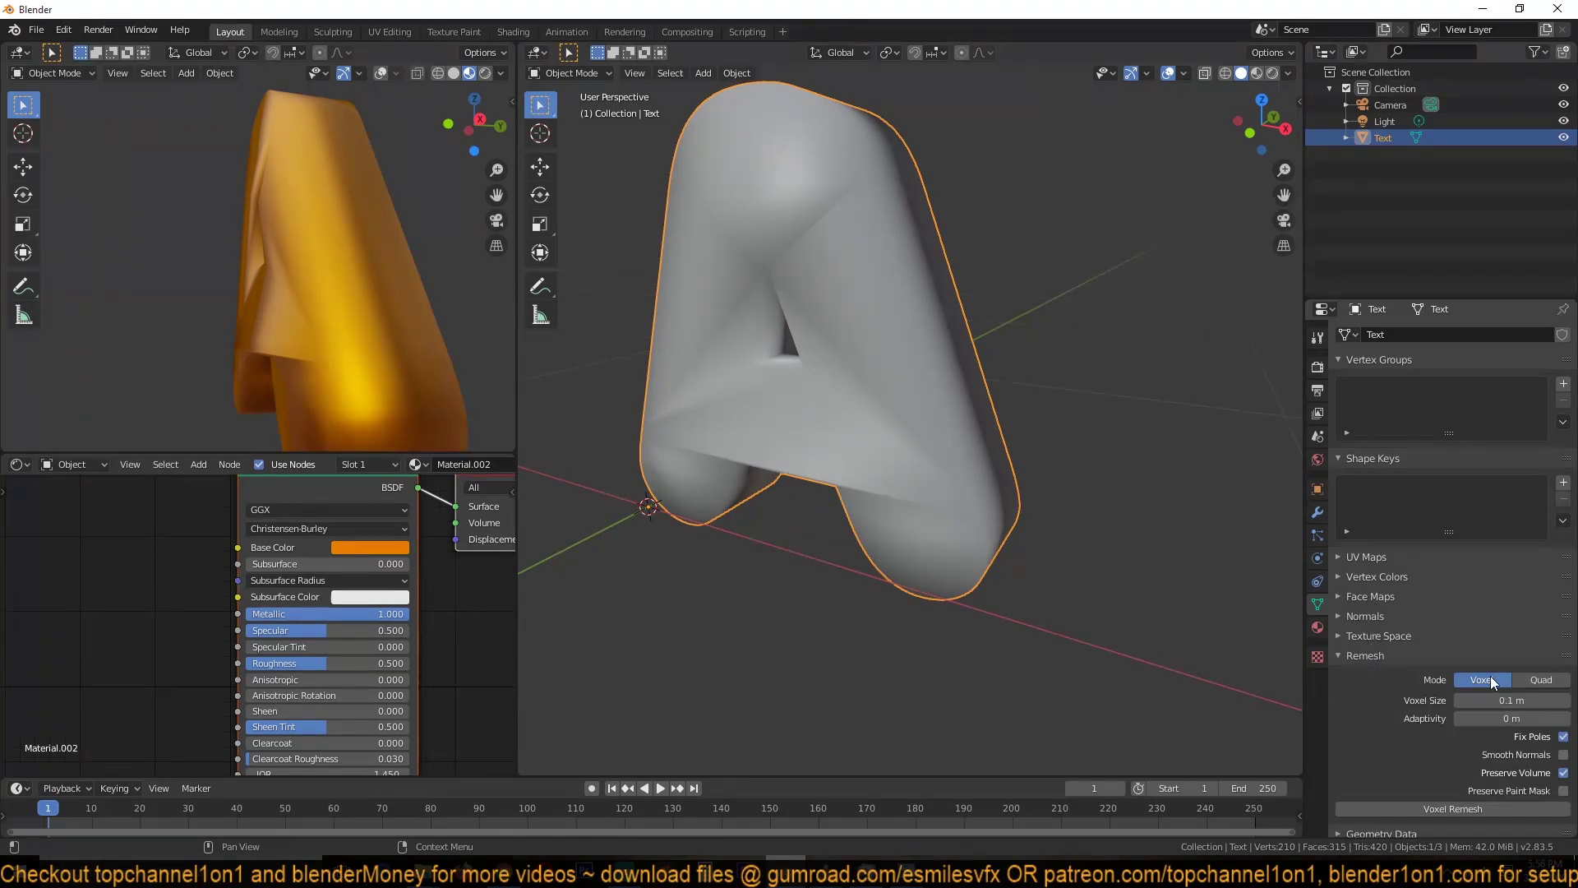
pyautogui.scroll(-1, 1467, 740)
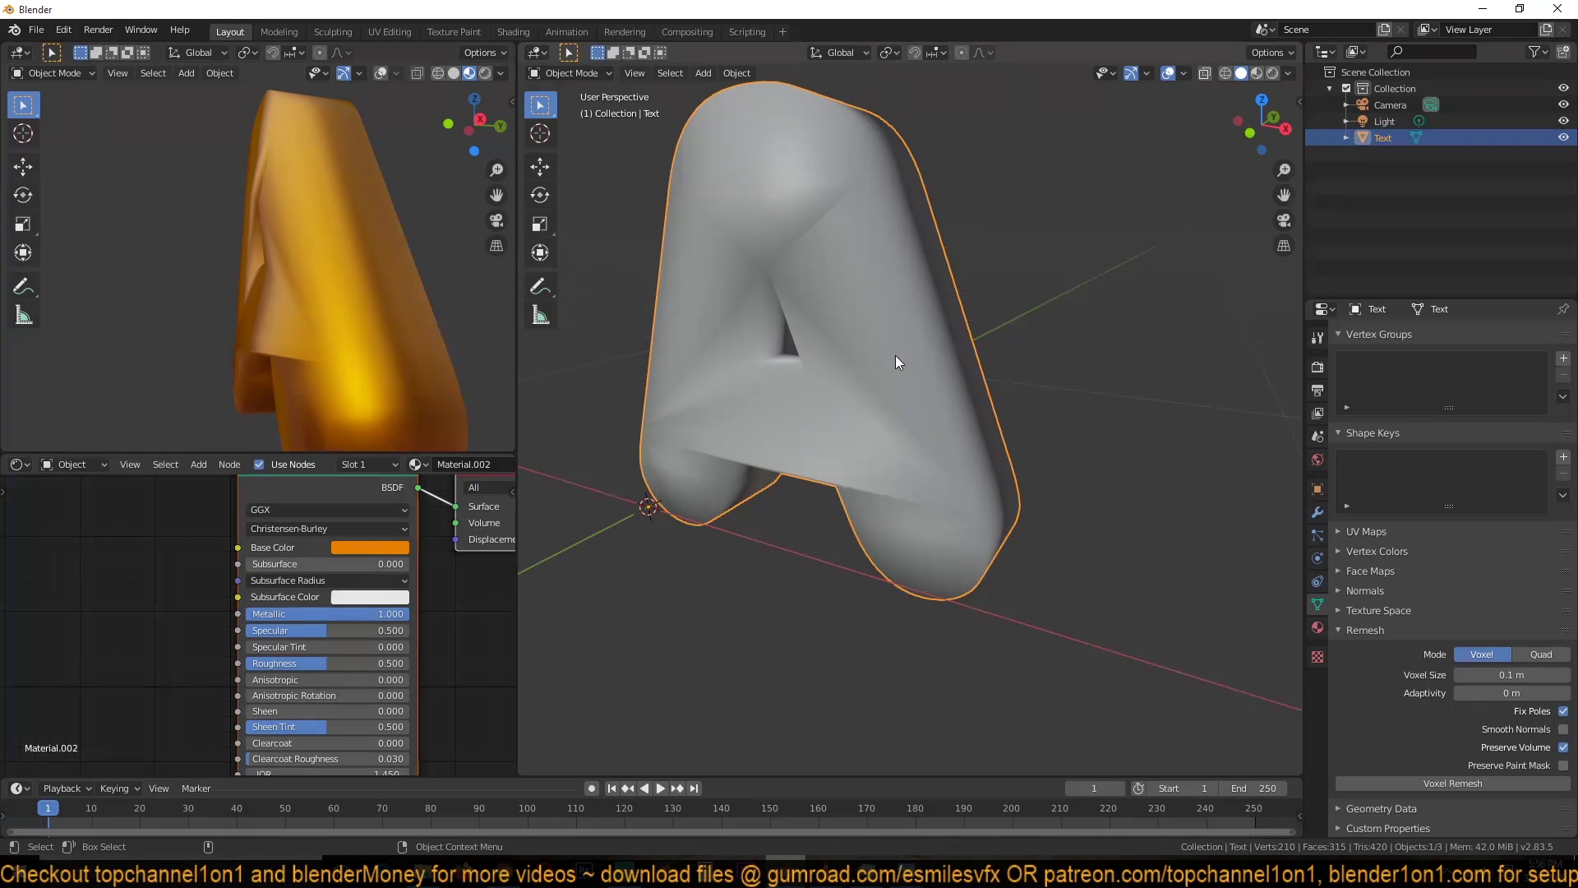
pyautogui.press('Tab')
pyautogui.press('Tab')
pyautogui.moveTo(874, 368); pyautogui.dragTo(894, 459, button='middle')
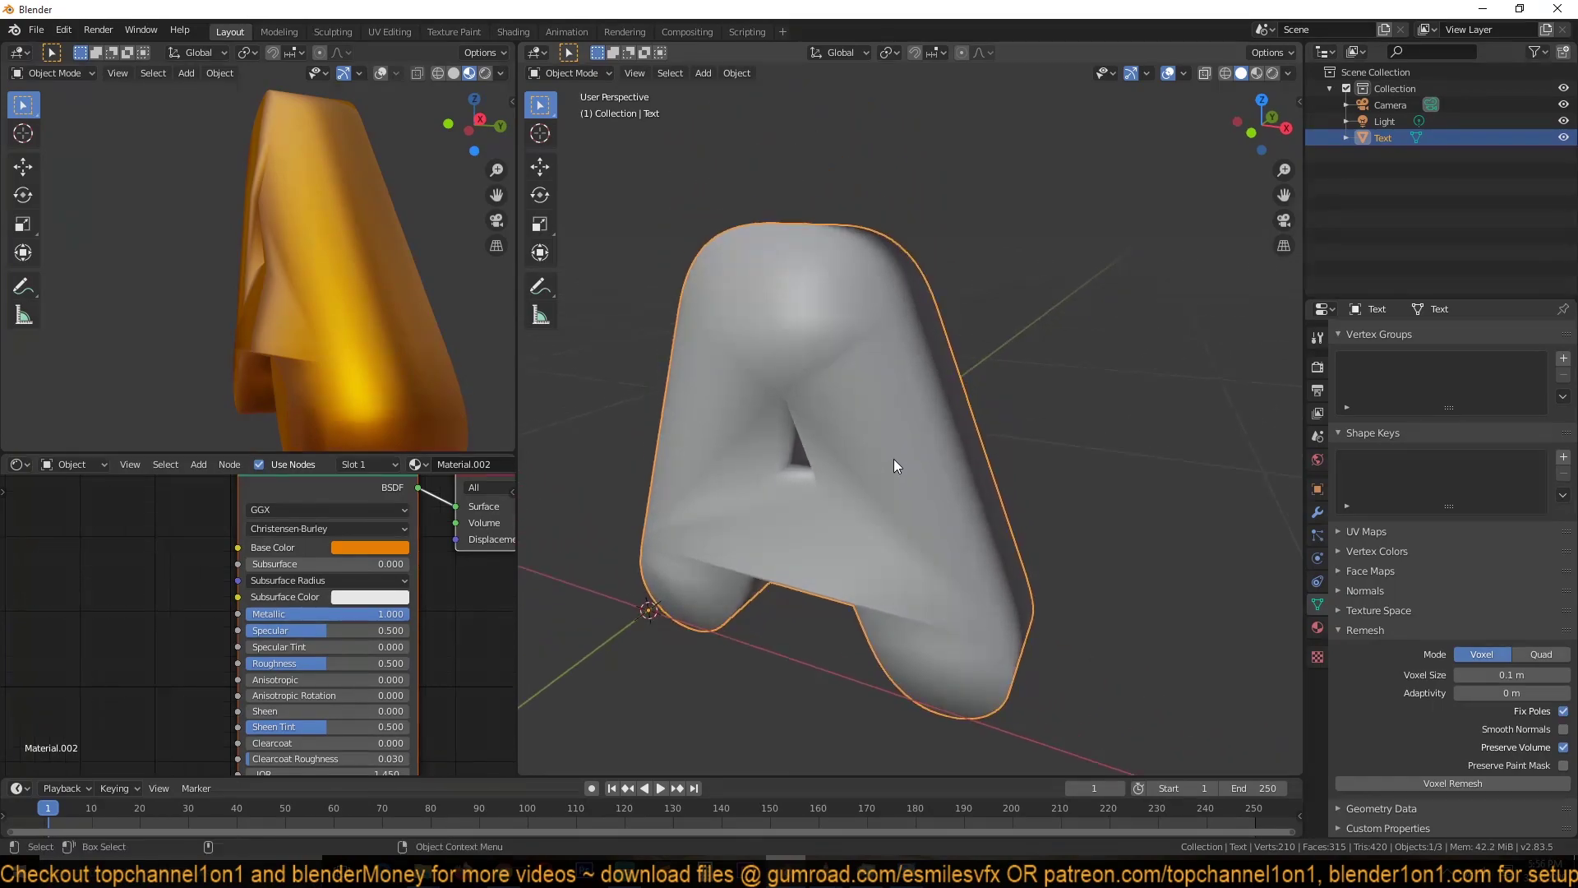
pyautogui.press('Tab')
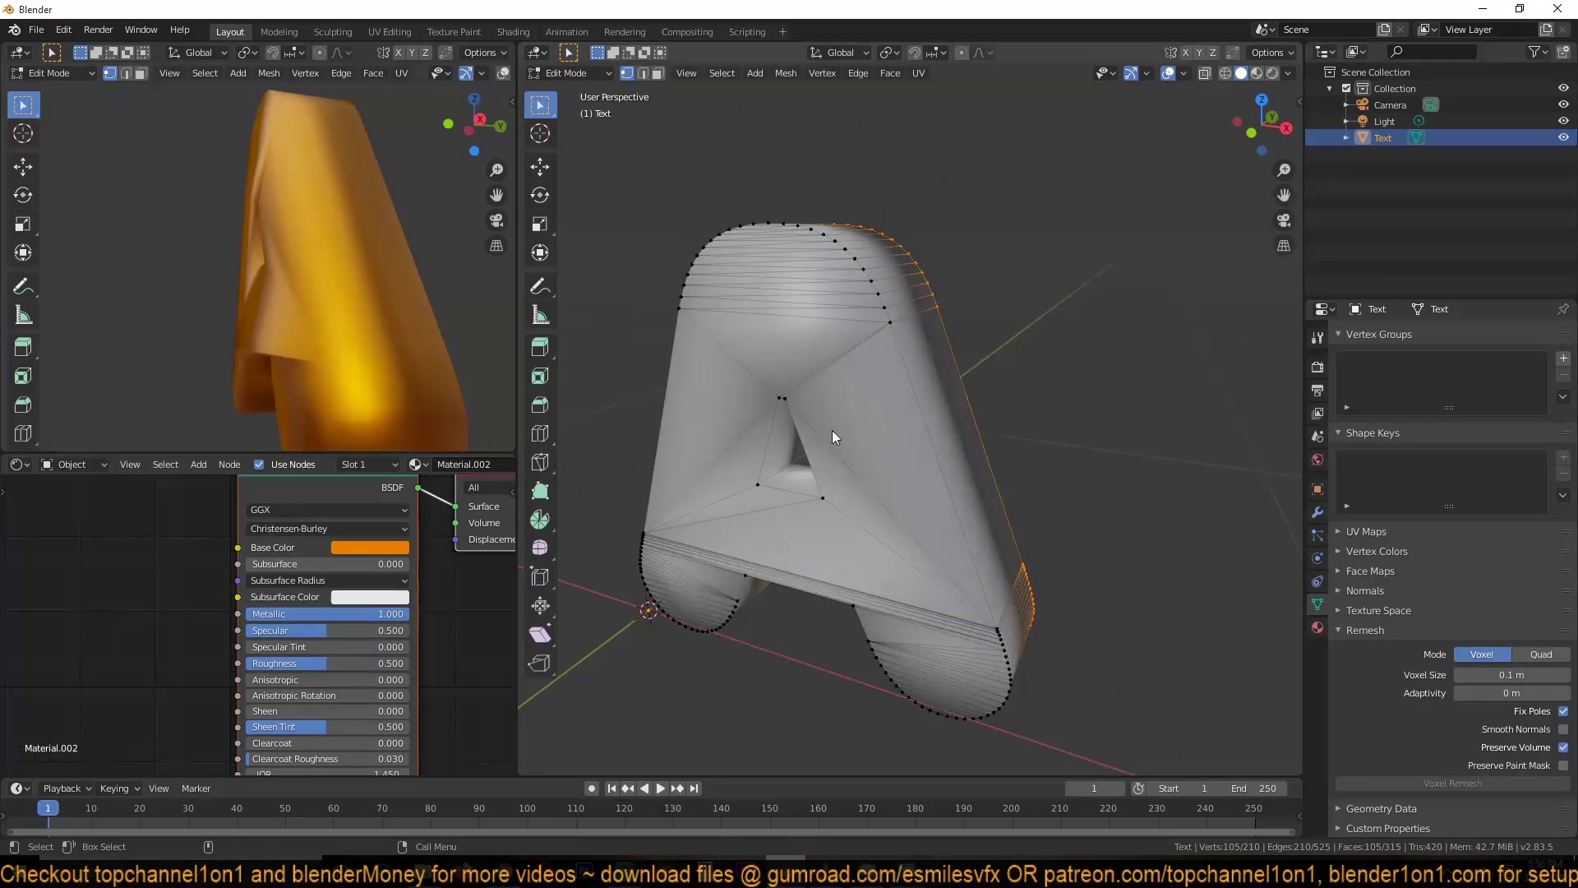
pyautogui.press('Tab')
pyautogui.moveTo(1048, 634); pyautogui.dragTo(905, 449, button='middle')
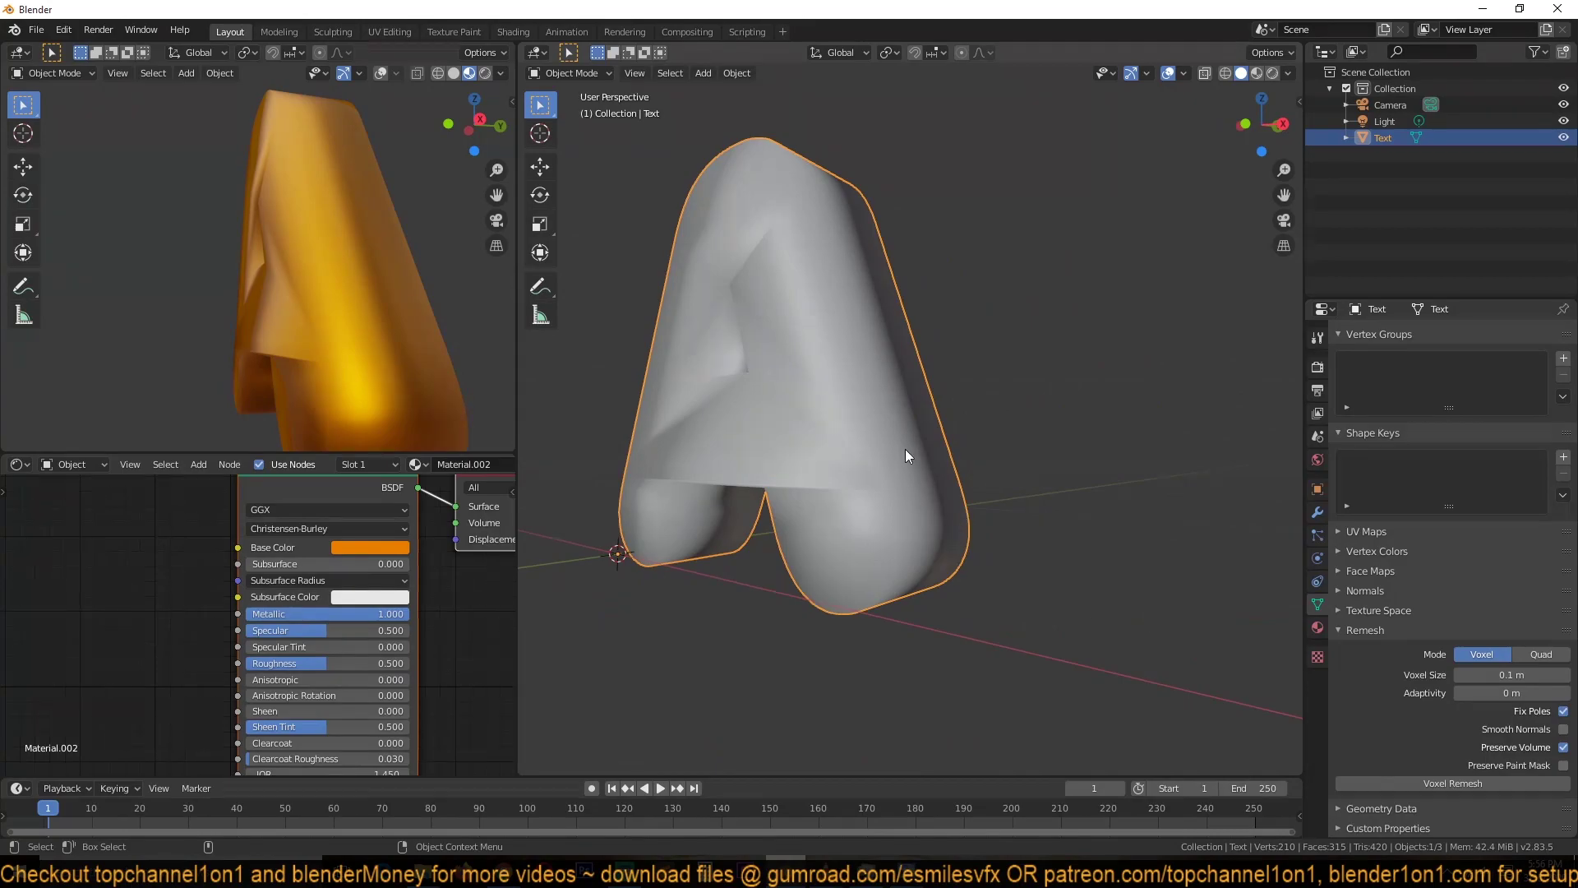
# Step: Voxel remesh the A at 0.1 m, then undo the faceted low-poly result
pyautogui.click(1444, 783)
pyautogui.moveTo(1020, 664); pyautogui.dragTo(879, 396, button='middle')
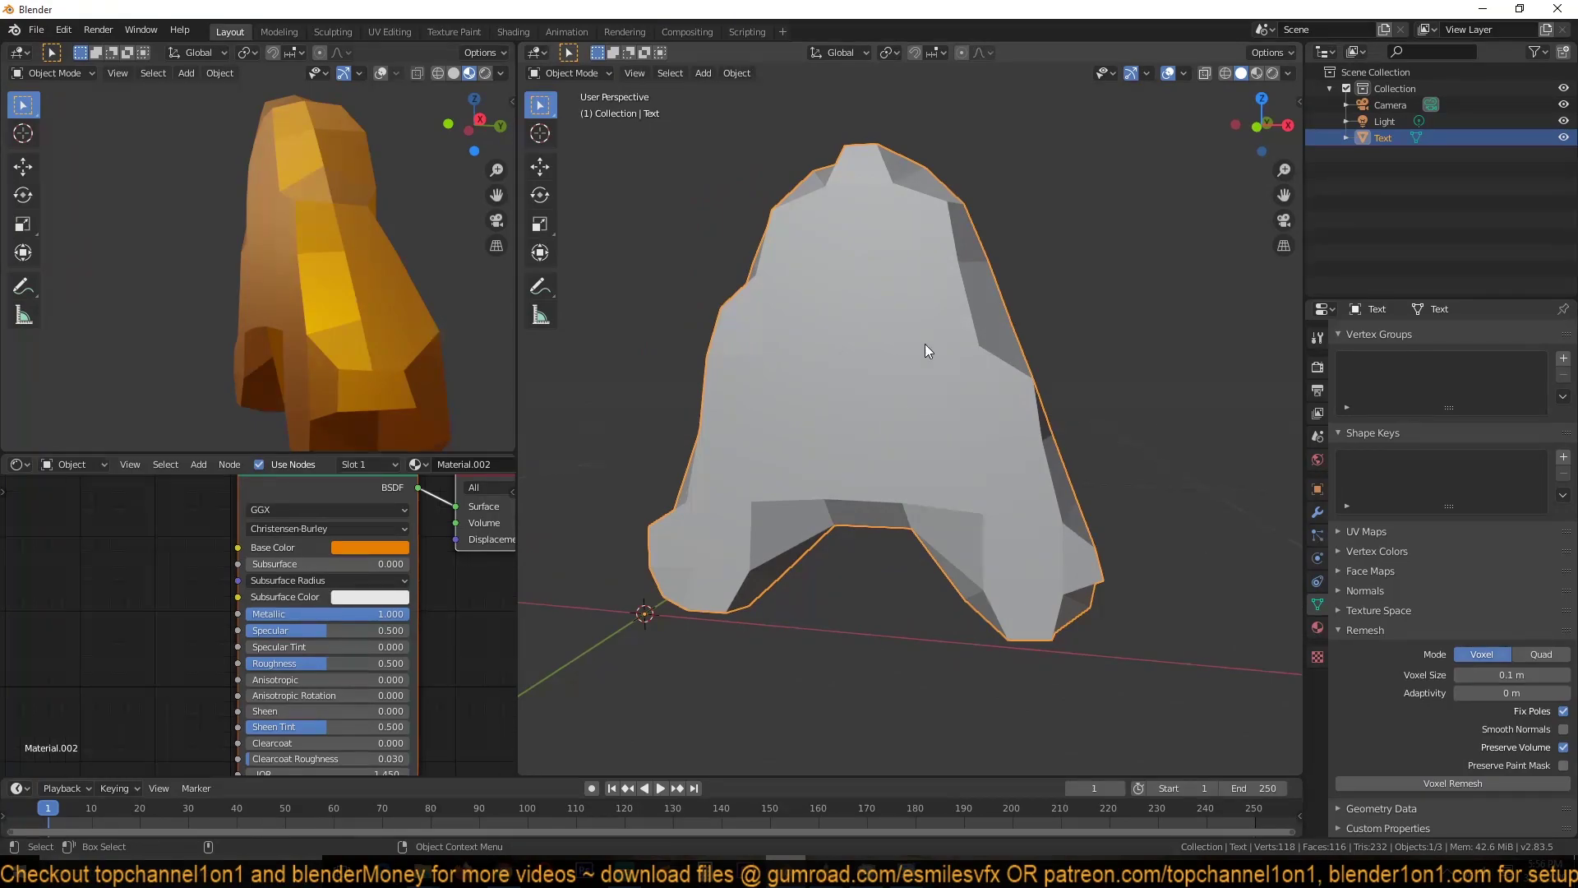
pyautogui.hotkey('ctrl', 'z')
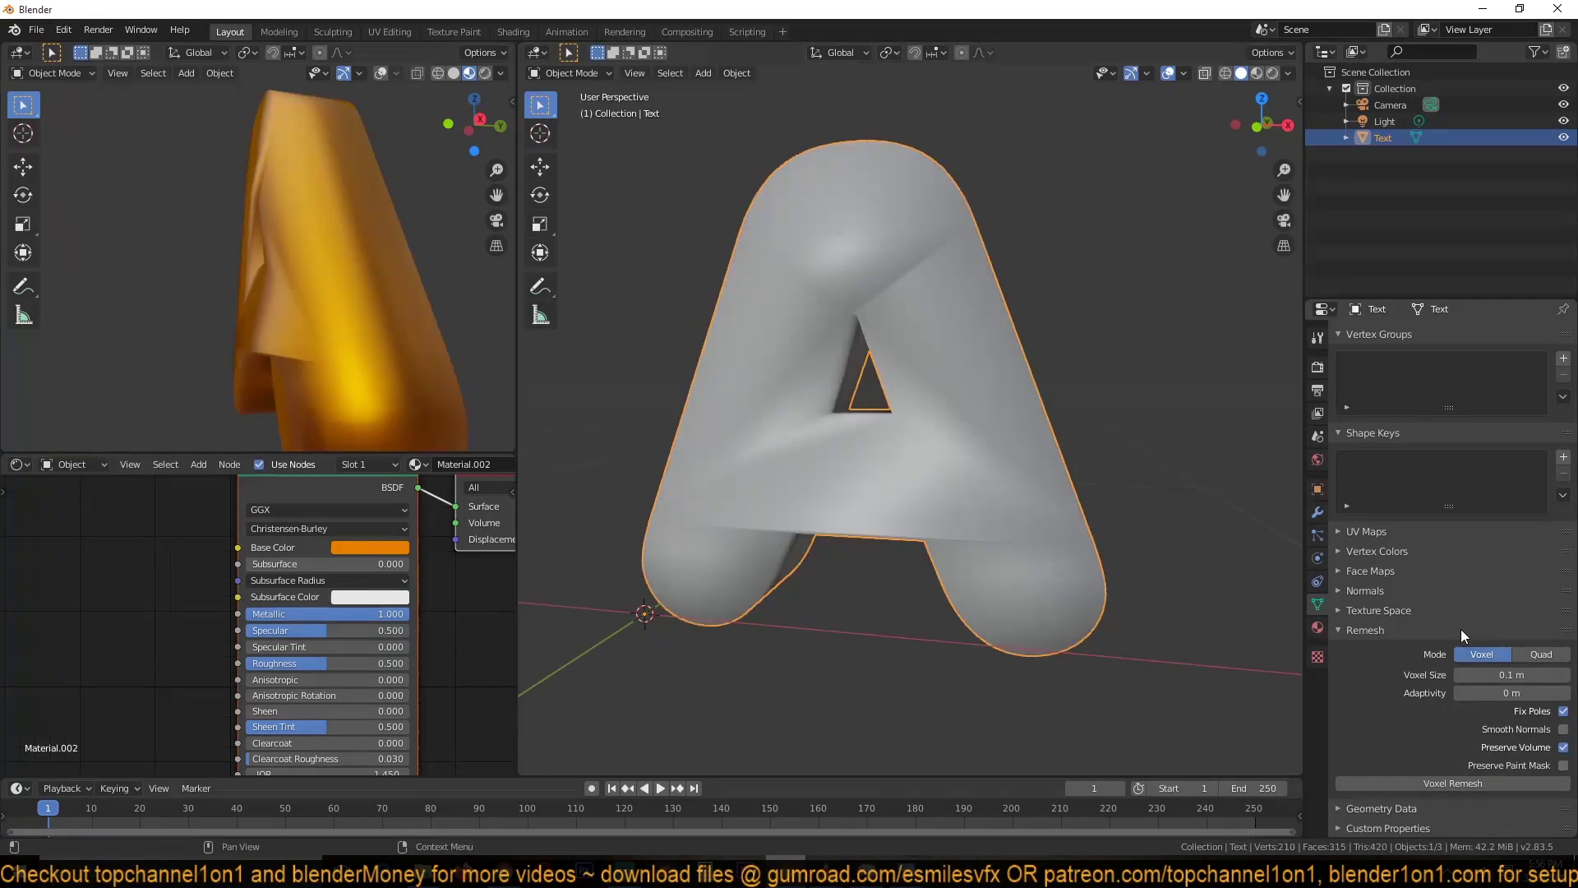
# Step: Set the voxel size to 0.01 m and voxel remesh the A
pyautogui.click(1498, 675)
pyautogui.click(1469, 675)
pyautogui.press('Return')
pyautogui.click(1433, 782)
pyautogui.moveTo(1043, 429); pyautogui.dragTo(959, 427, button='middle')
# Step: Inspect the 8,844-vertex remeshed A in Edit Mode from top and perspective views
pyautogui.rightClick(875, 363)
pyautogui.press('Escape')
pyautogui.press('Tab')
pyautogui.press('KP_7')
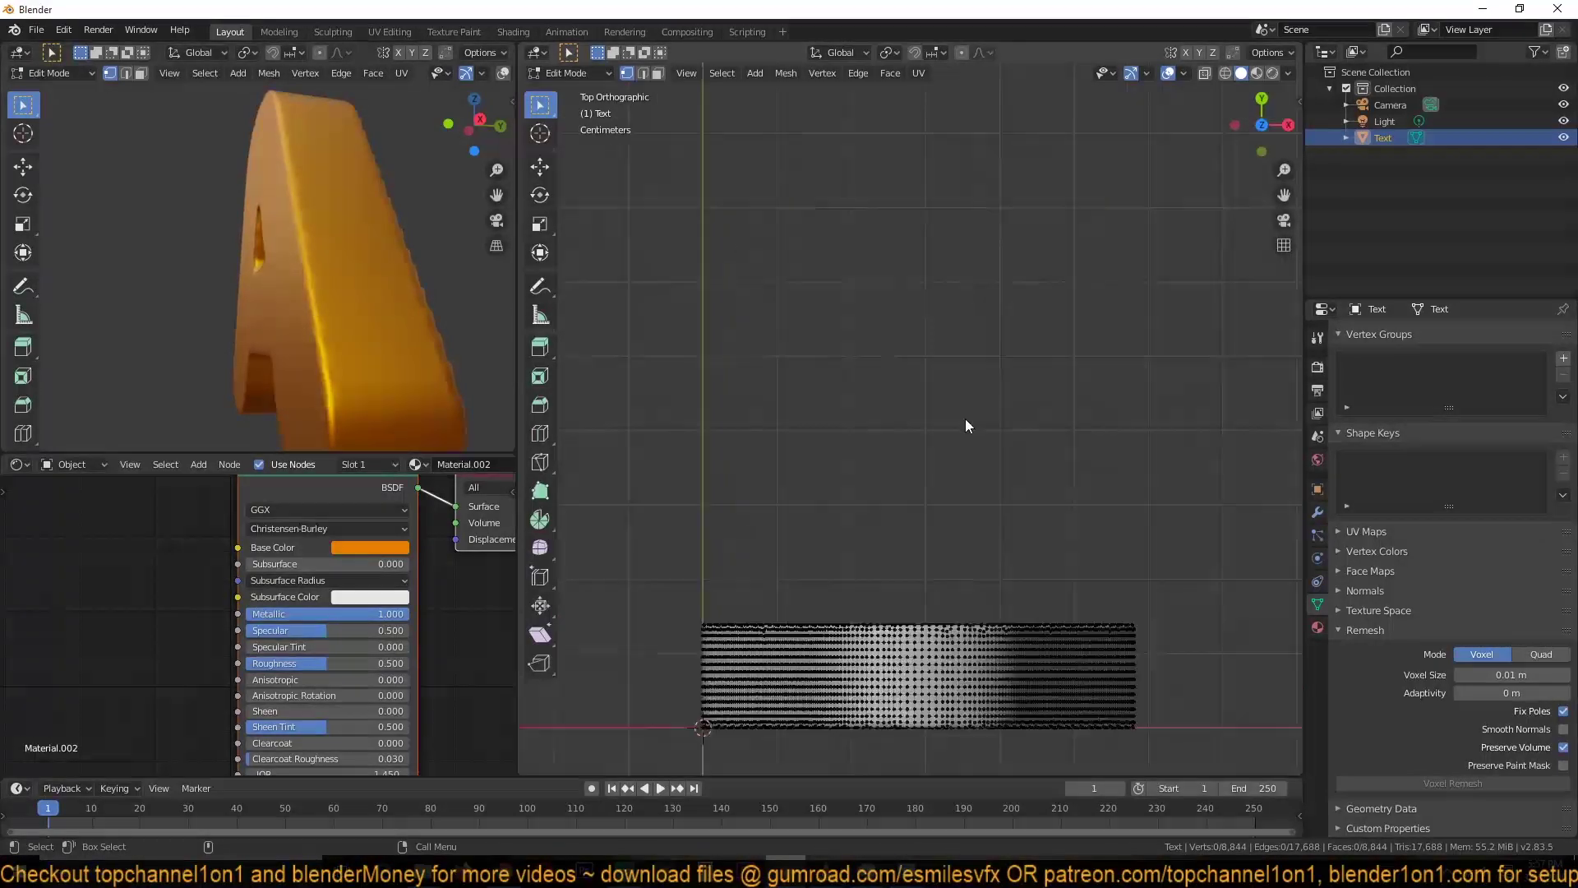
pyautogui.scroll(6, 965, 417)
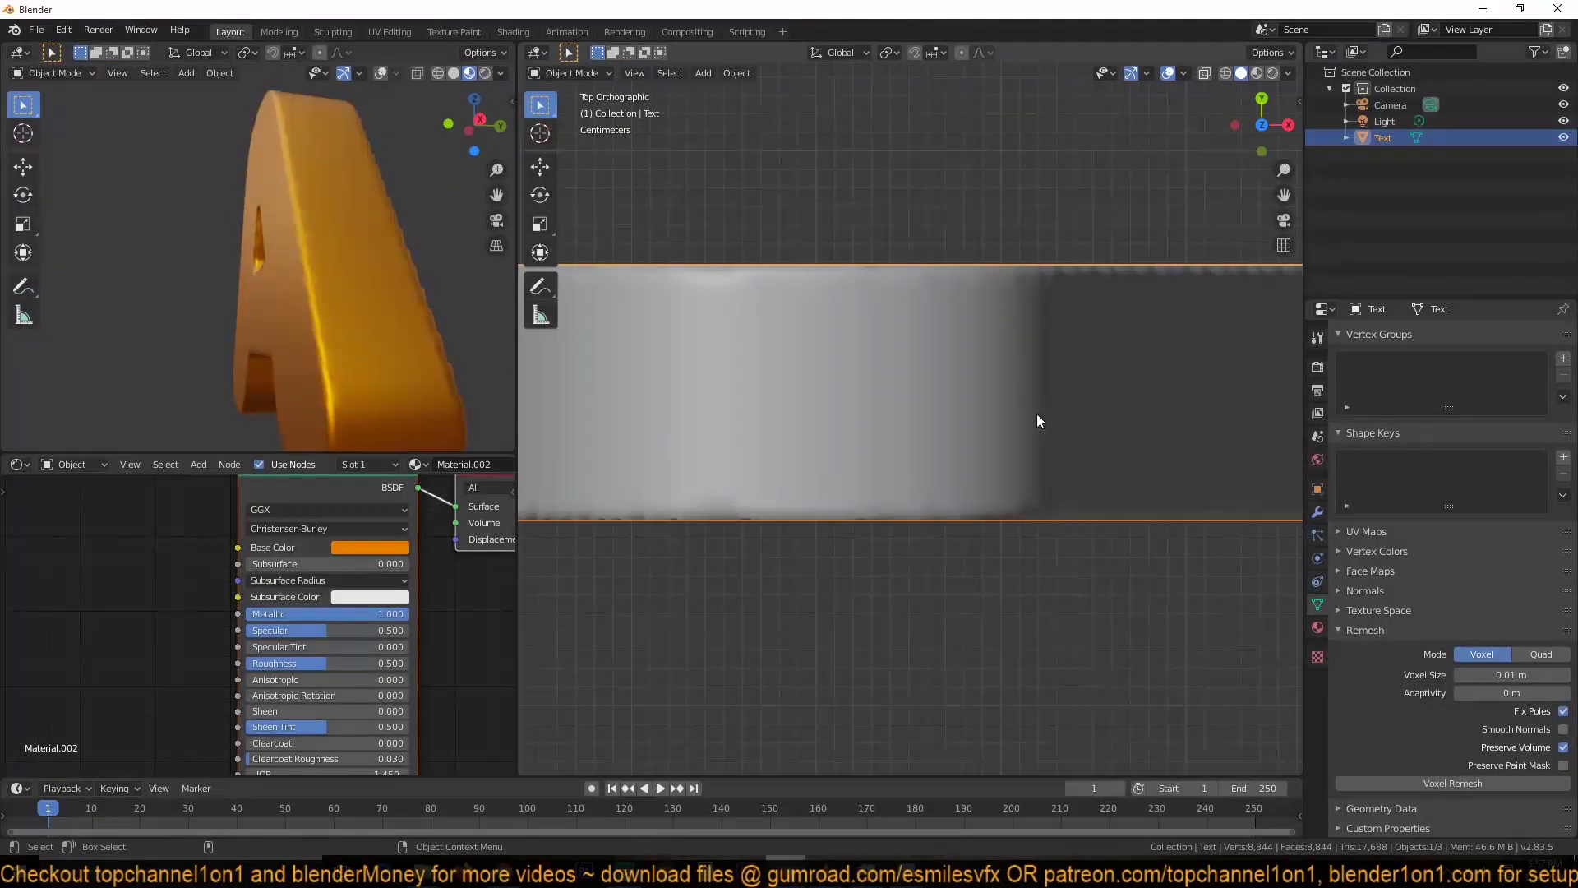
pyautogui.moveTo(1117, 476); pyautogui.dragTo(987, 386, button='middle')
pyautogui.scroll(-5, 984, 384)
pyautogui.press('Tab')
pyautogui.moveTo(967, 292); pyautogui.dragTo(905, 265, button='middle')
pyautogui.scroll(3, 905, 265)
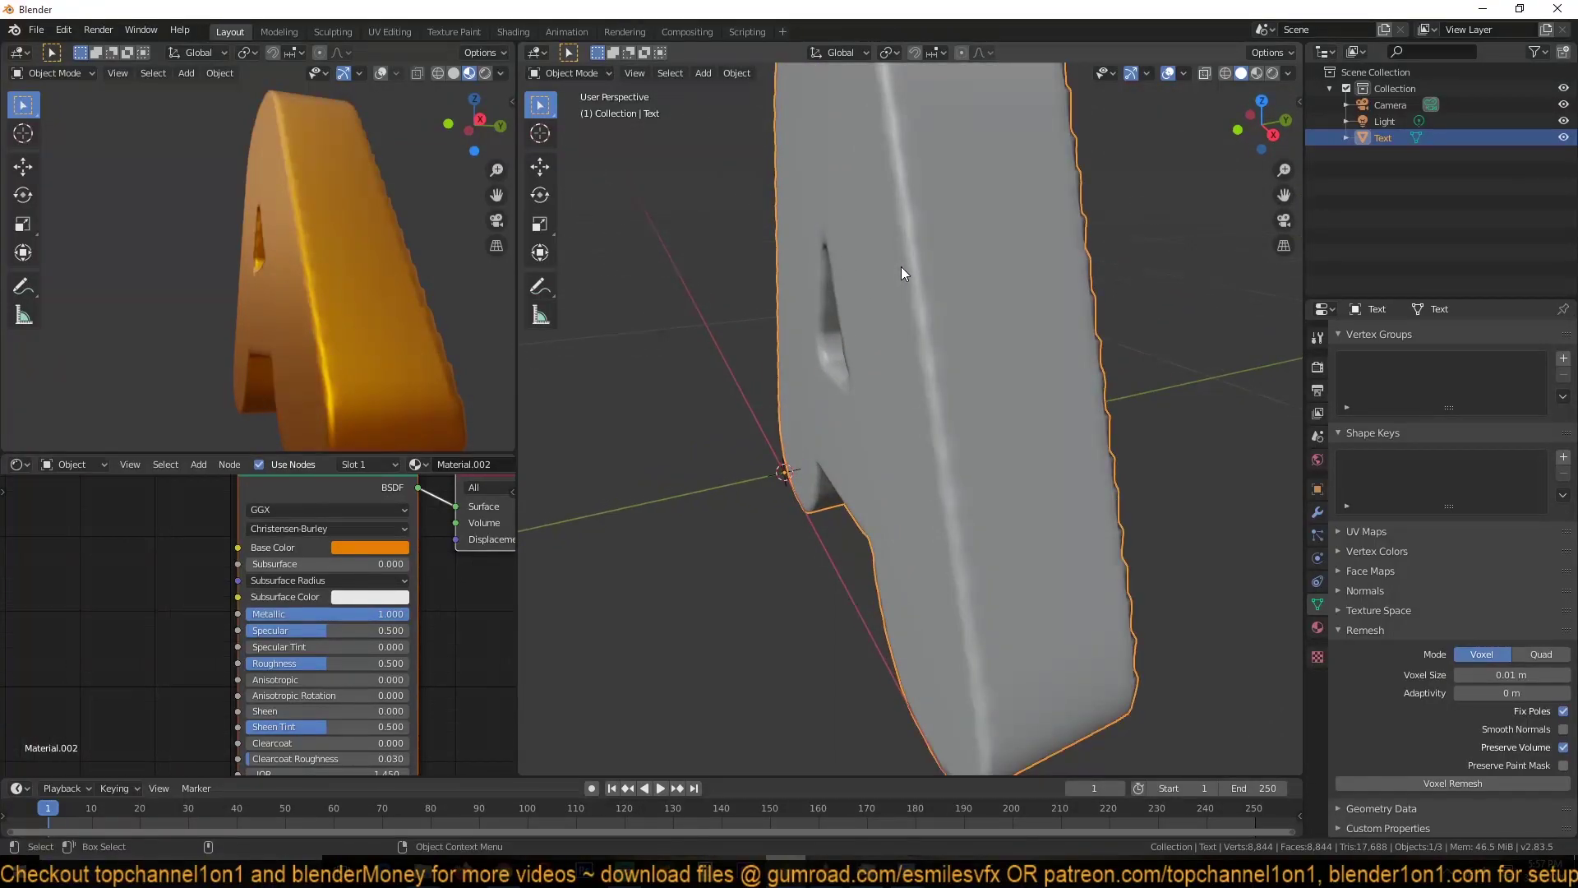
pyautogui.scroll(-4, 902, 267)
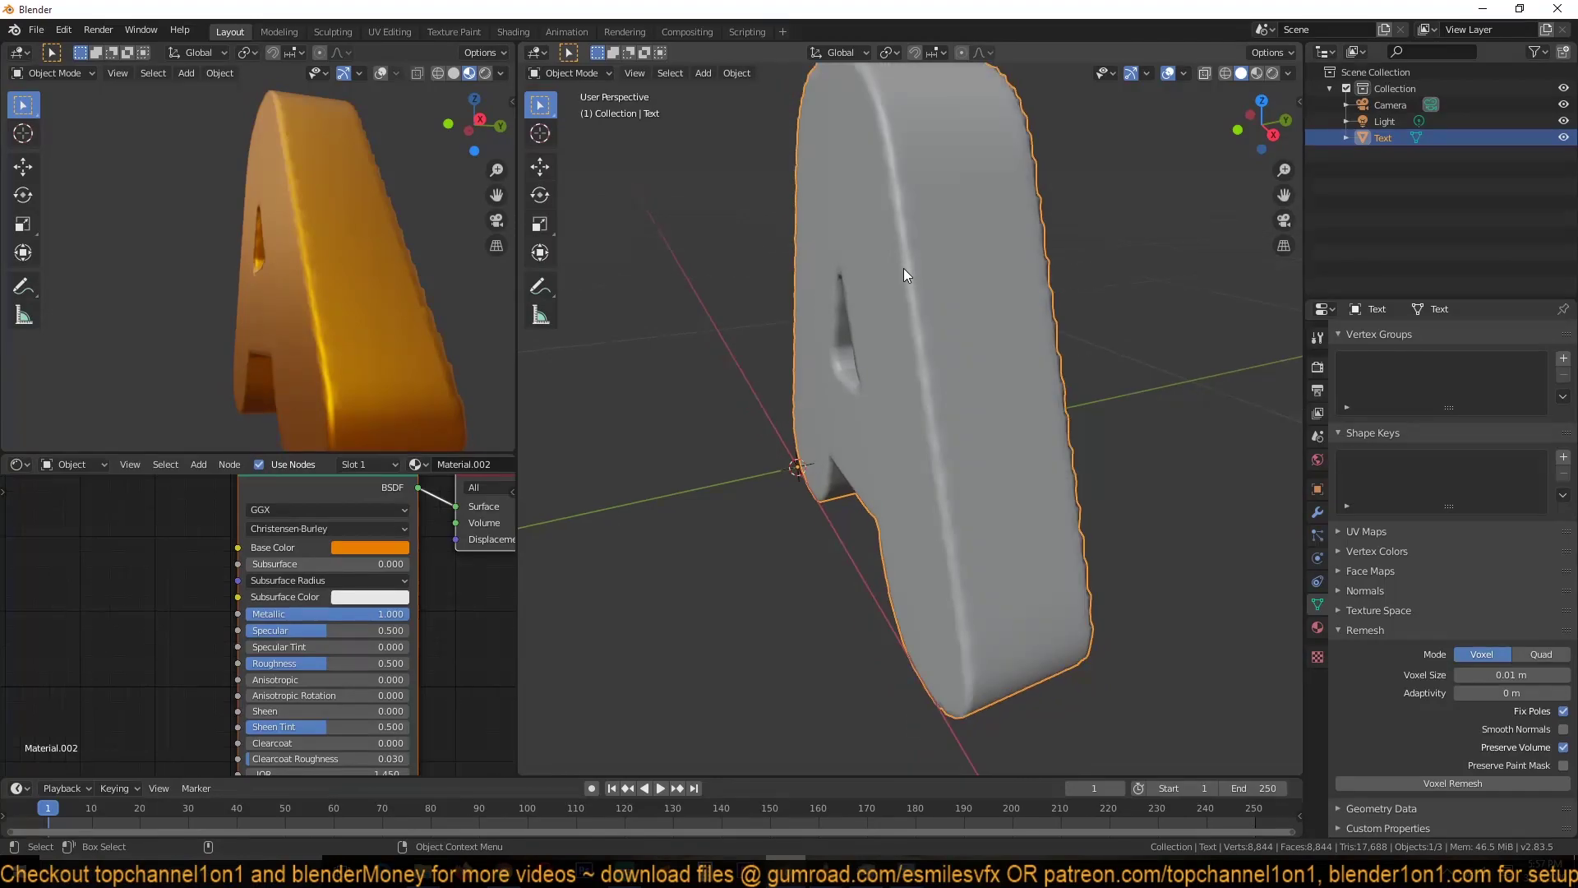
pyautogui.moveTo(904, 268); pyautogui.dragTo(938, 373, button='middle')
# Step: Enter Edit Mode and examine the dense 8,844-vertex grid from top and side orthographic views
pyautogui.press('Tab')
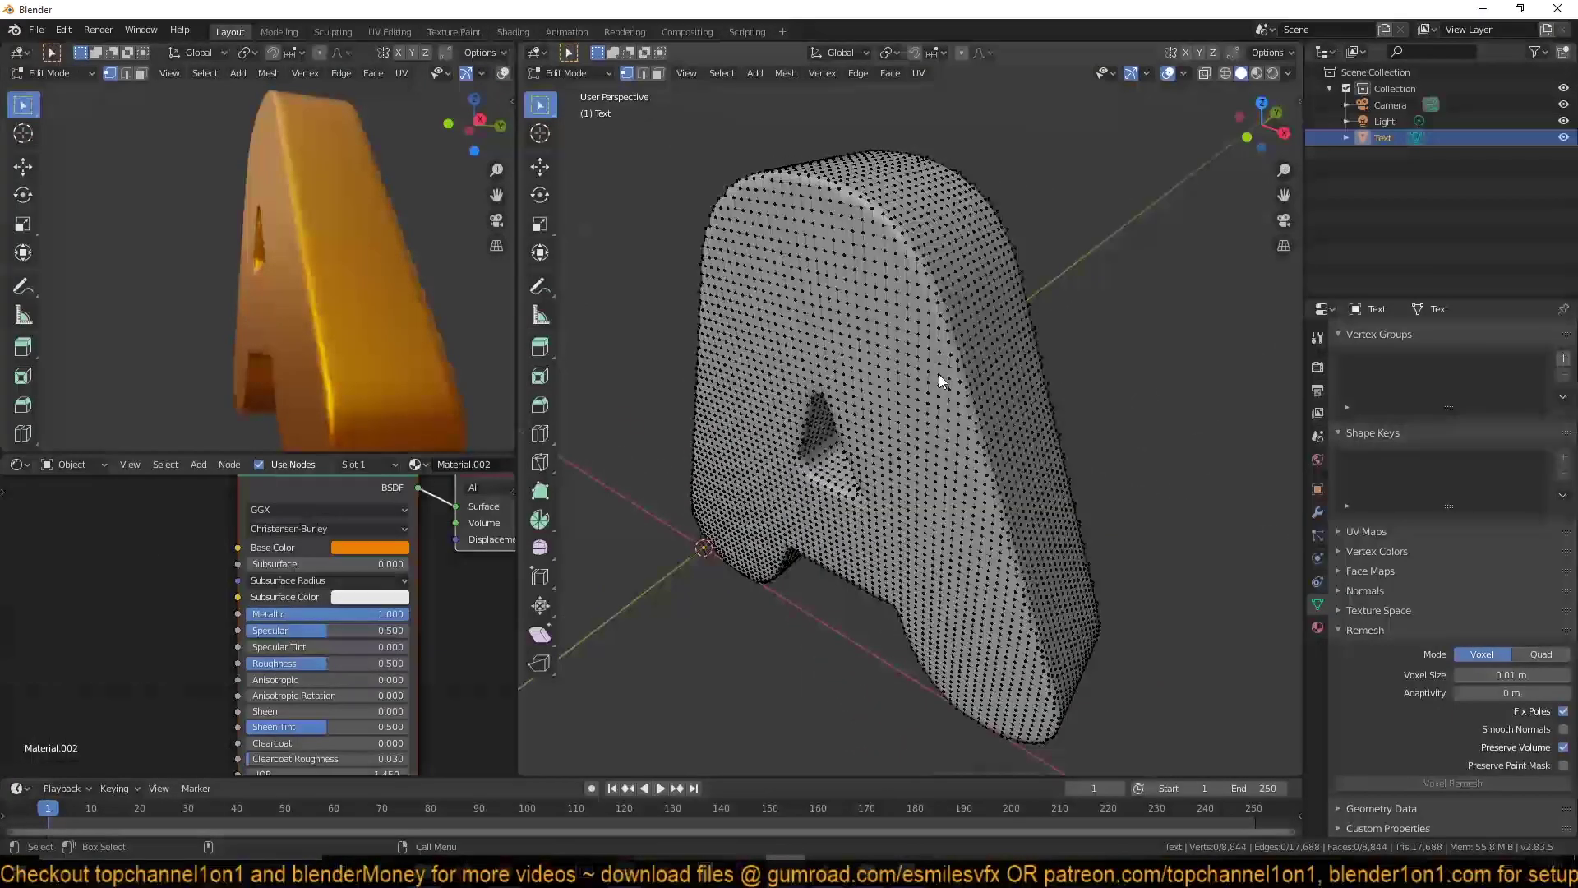
pyautogui.scroll(2, 938, 373)
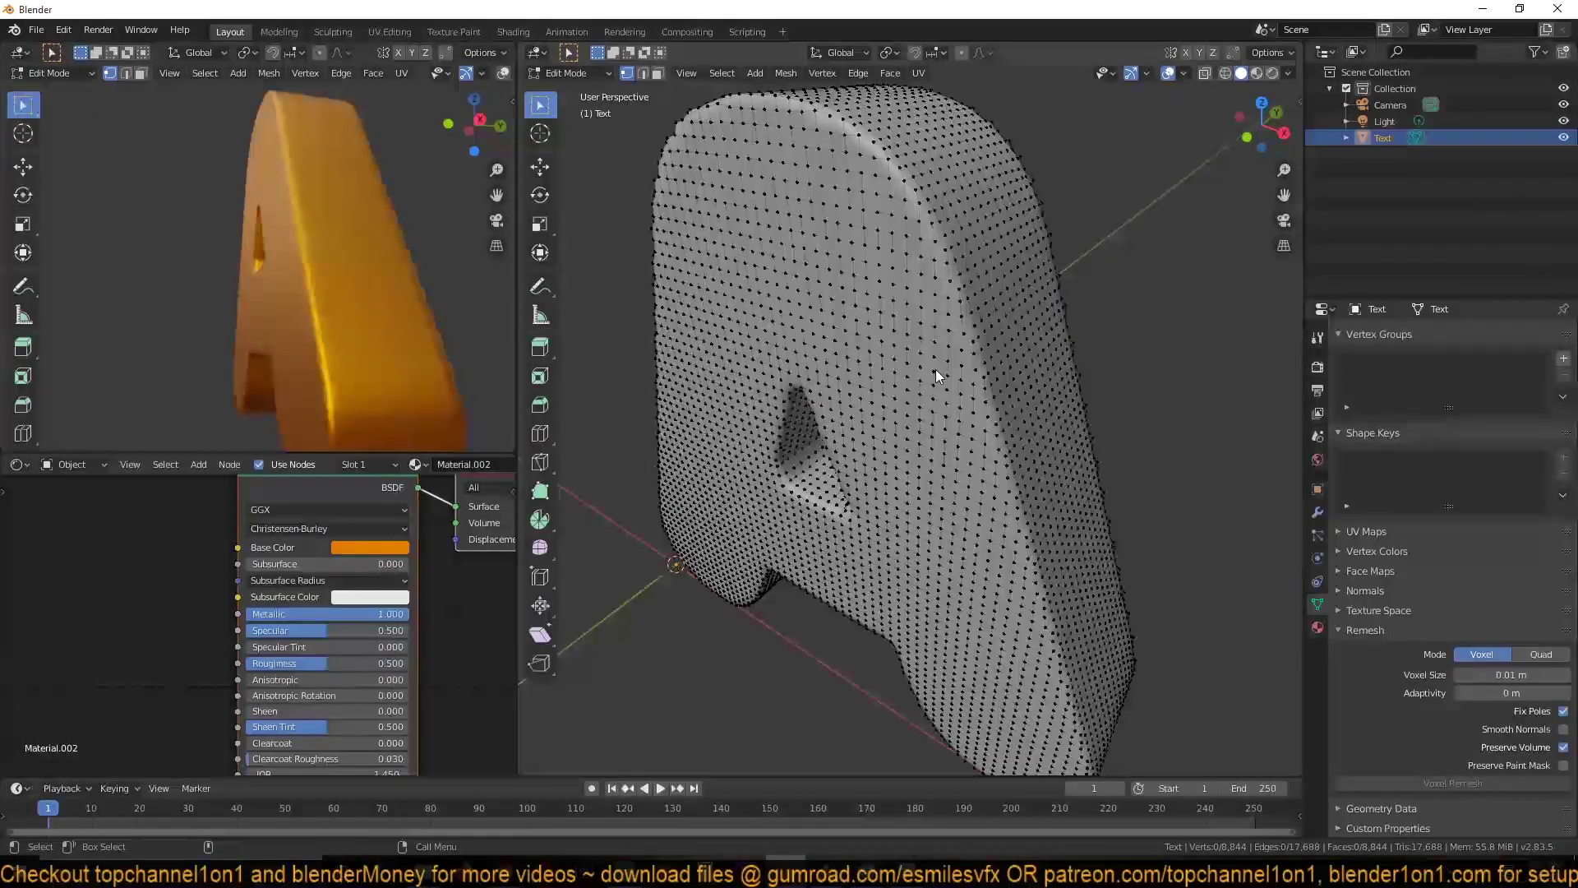
pyautogui.moveTo(979, 327); pyautogui.dragTo(944, 322, button='middle')
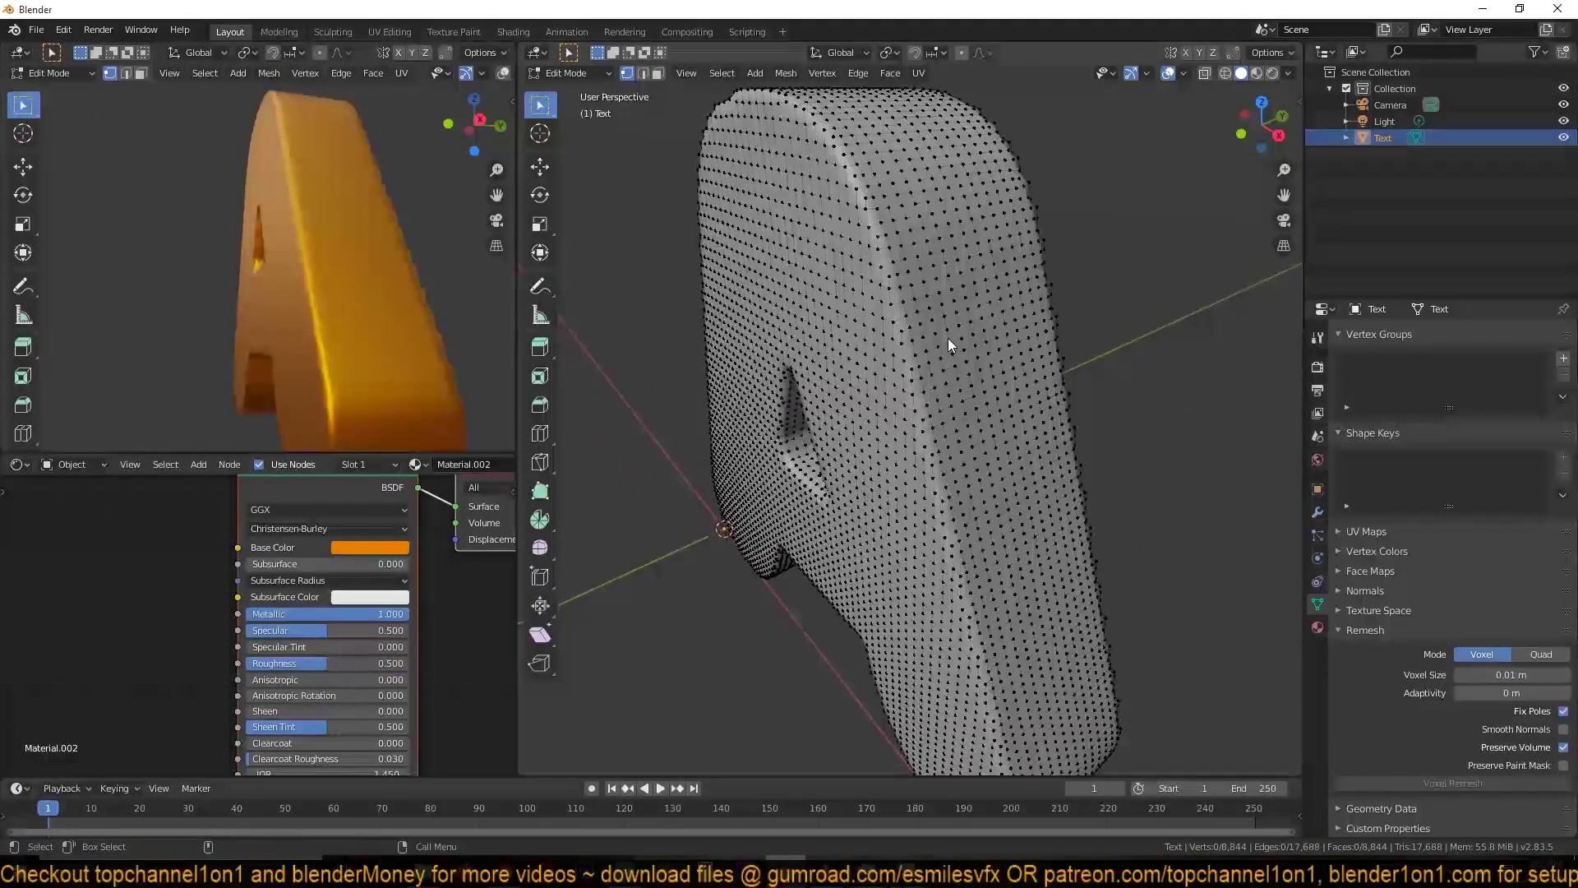
pyautogui.press('KP_7')
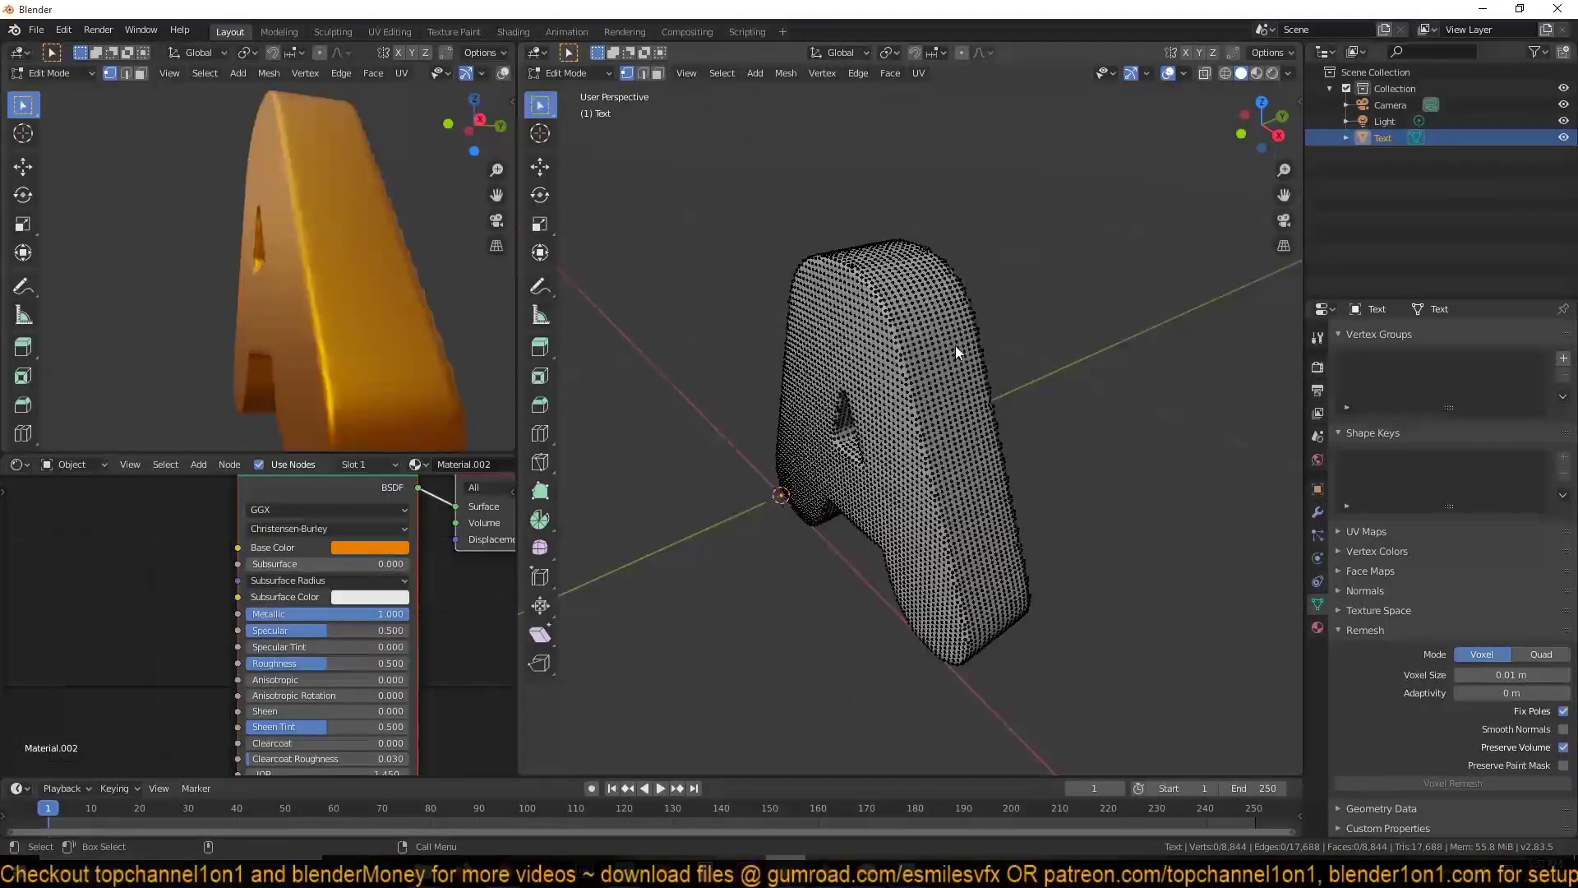
pyautogui.scroll(3, 983, 389)
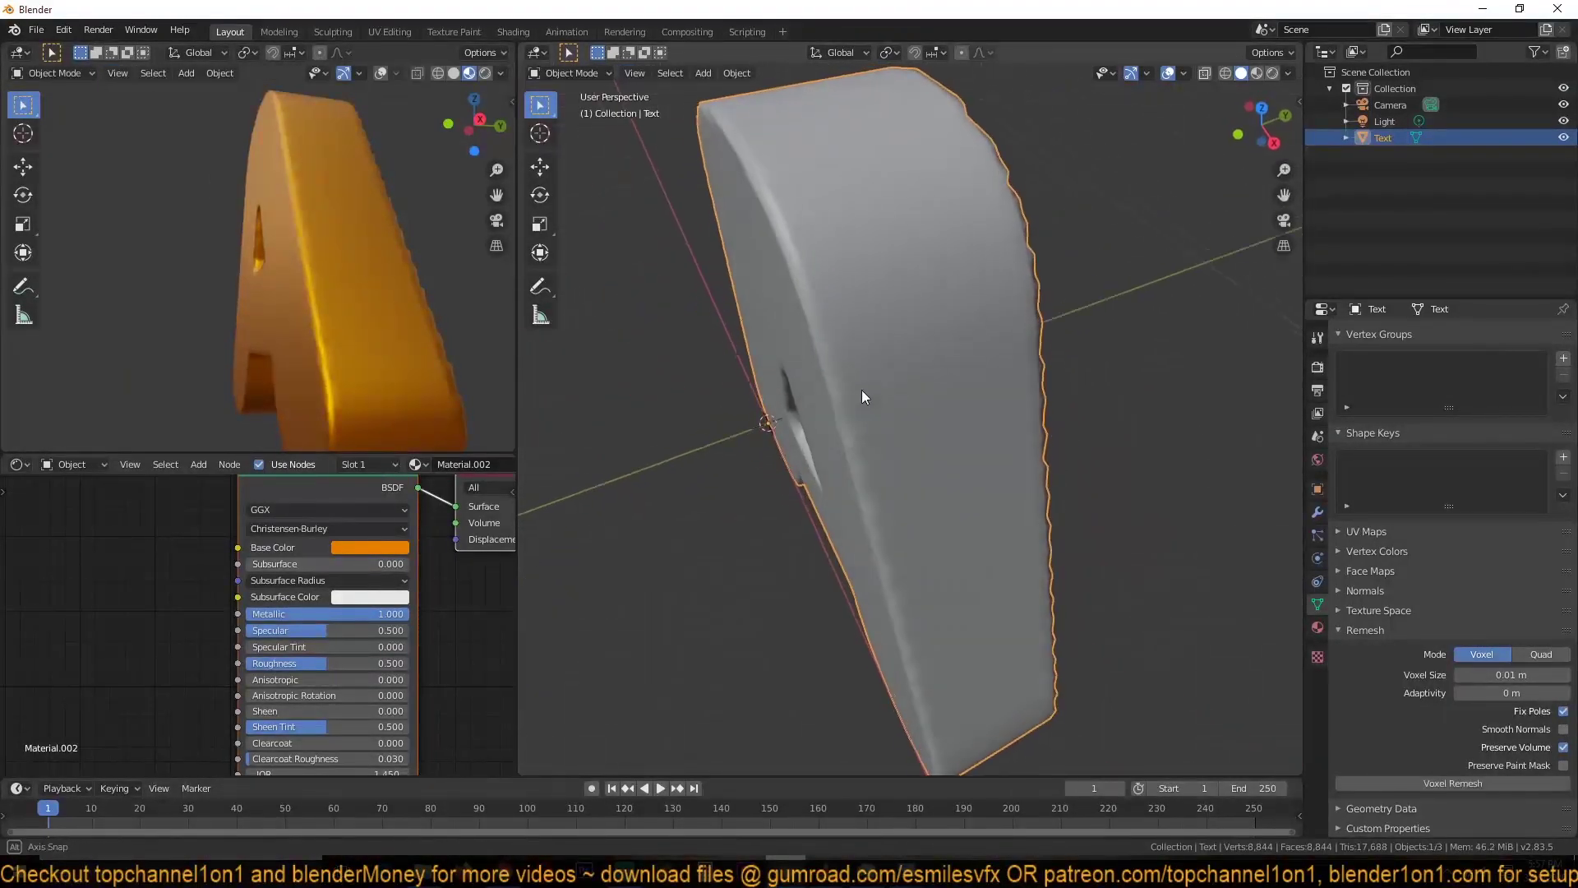
pyautogui.moveTo(861, 389); pyautogui.dragTo(780, 237, button='middle')
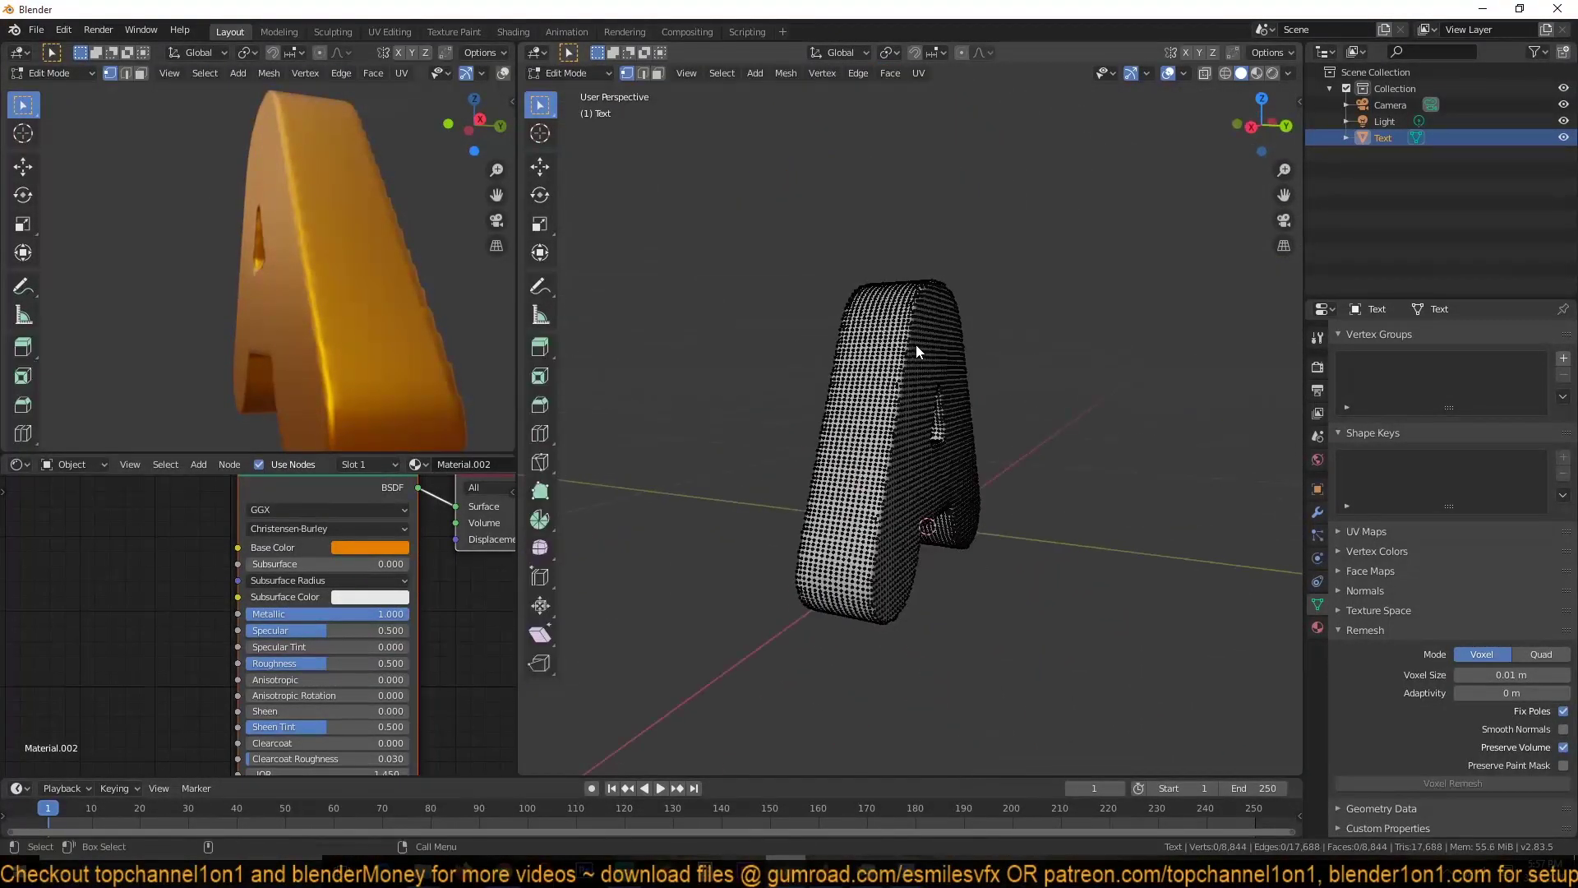
pyautogui.moveTo(916, 344); pyautogui.dragTo(788, 348, button='middle')
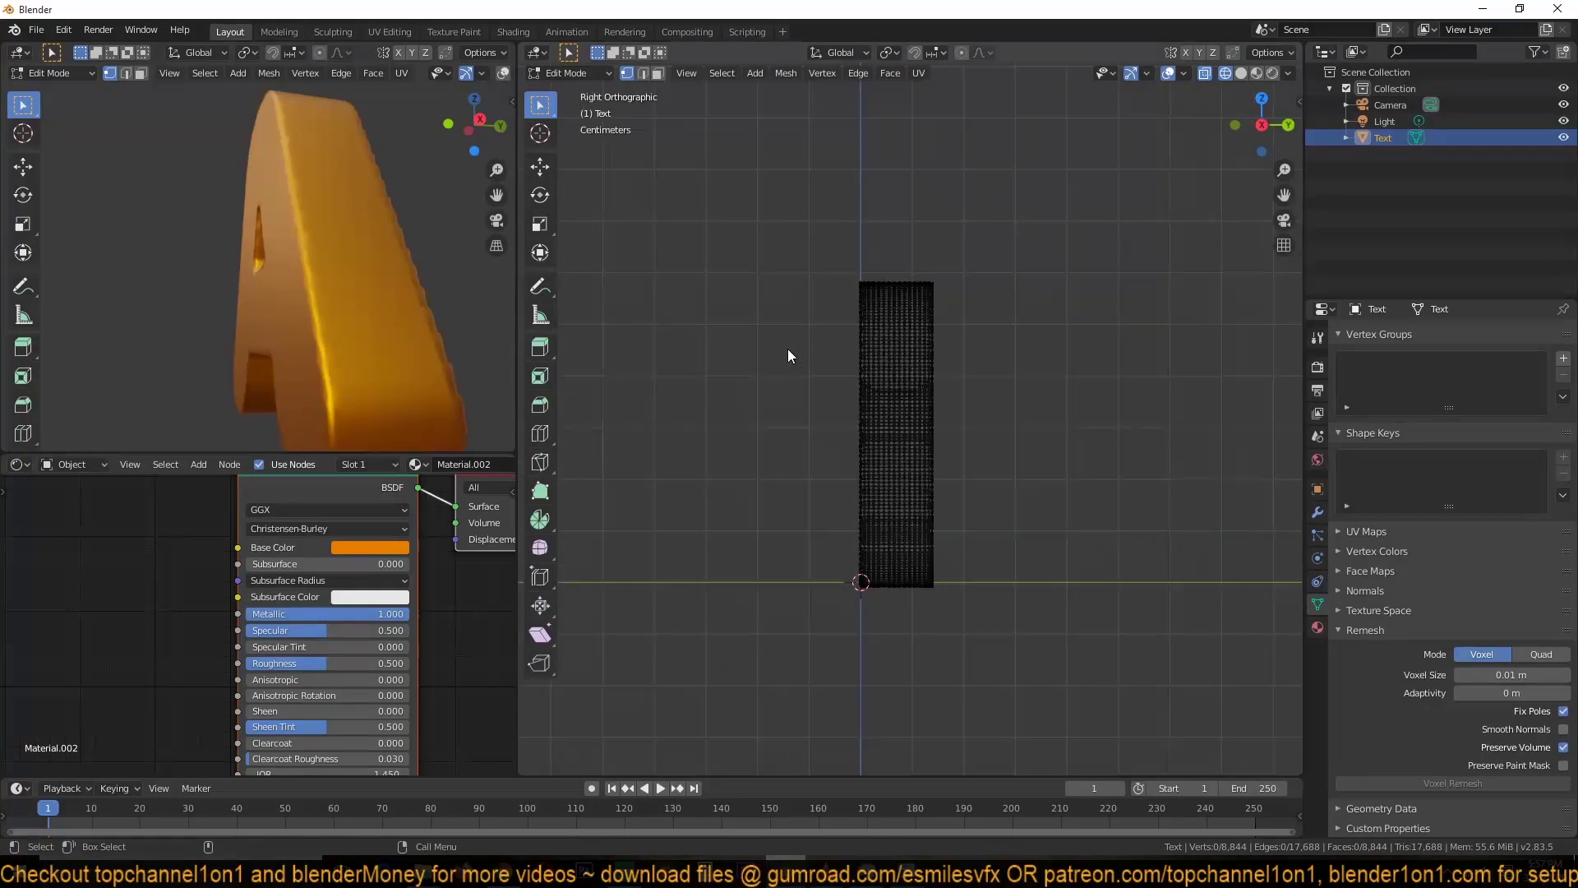
# Step: Try box-selecting vertex strips, then clear the selection and zoom in on the side wall
pyautogui.moveTo(784, 189); pyautogui.dragTo(871, 655)
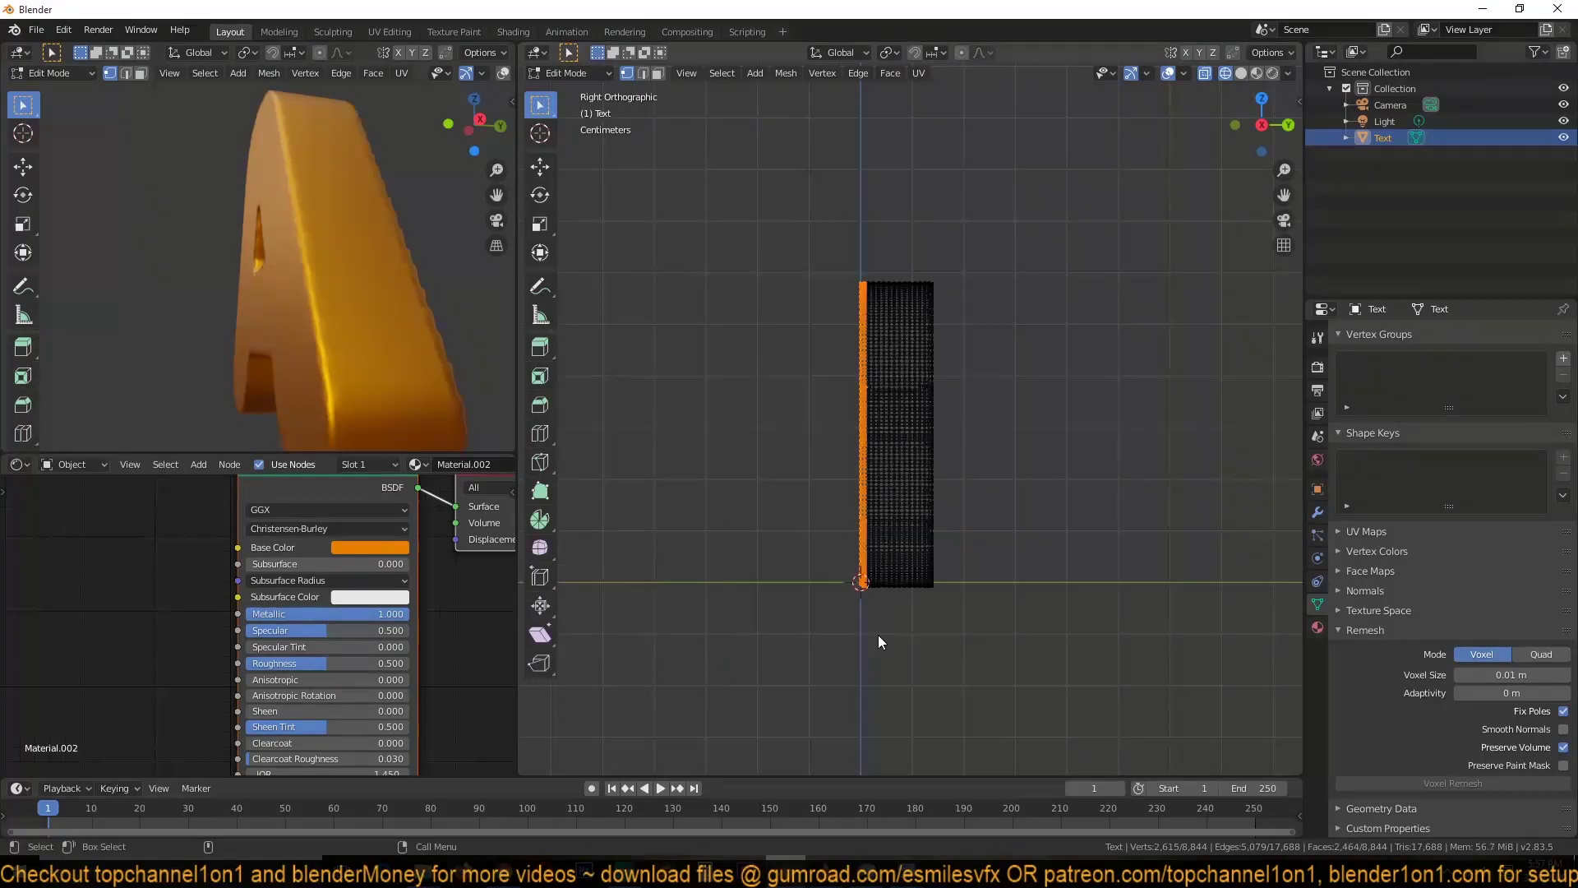
pyautogui.moveTo(901, 202); pyautogui.dragTo(983, 700)
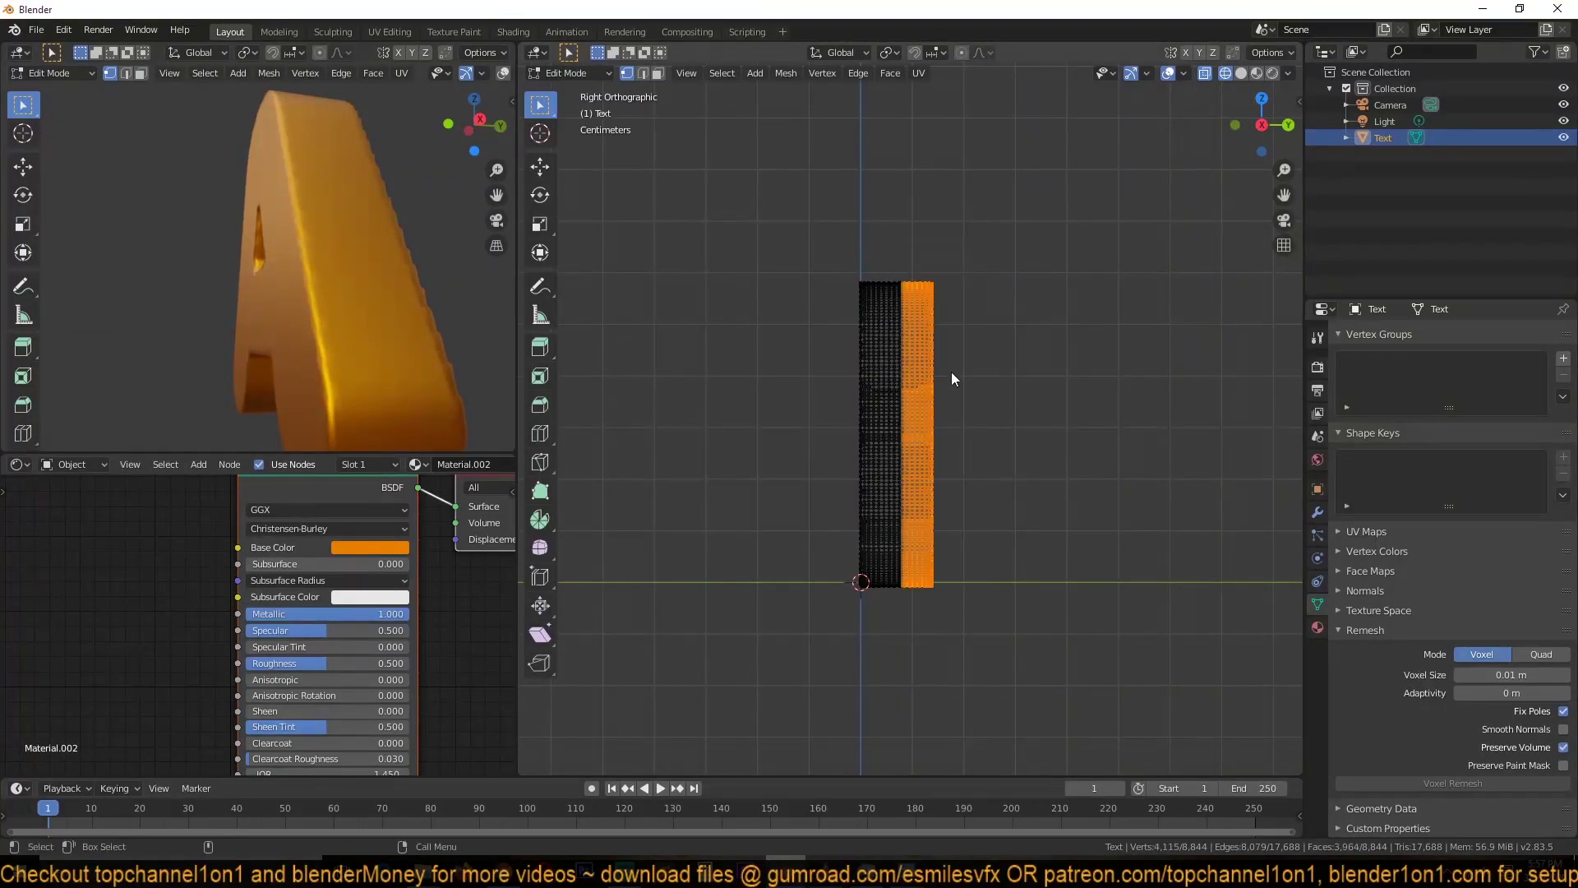
pyautogui.click(991, 393)
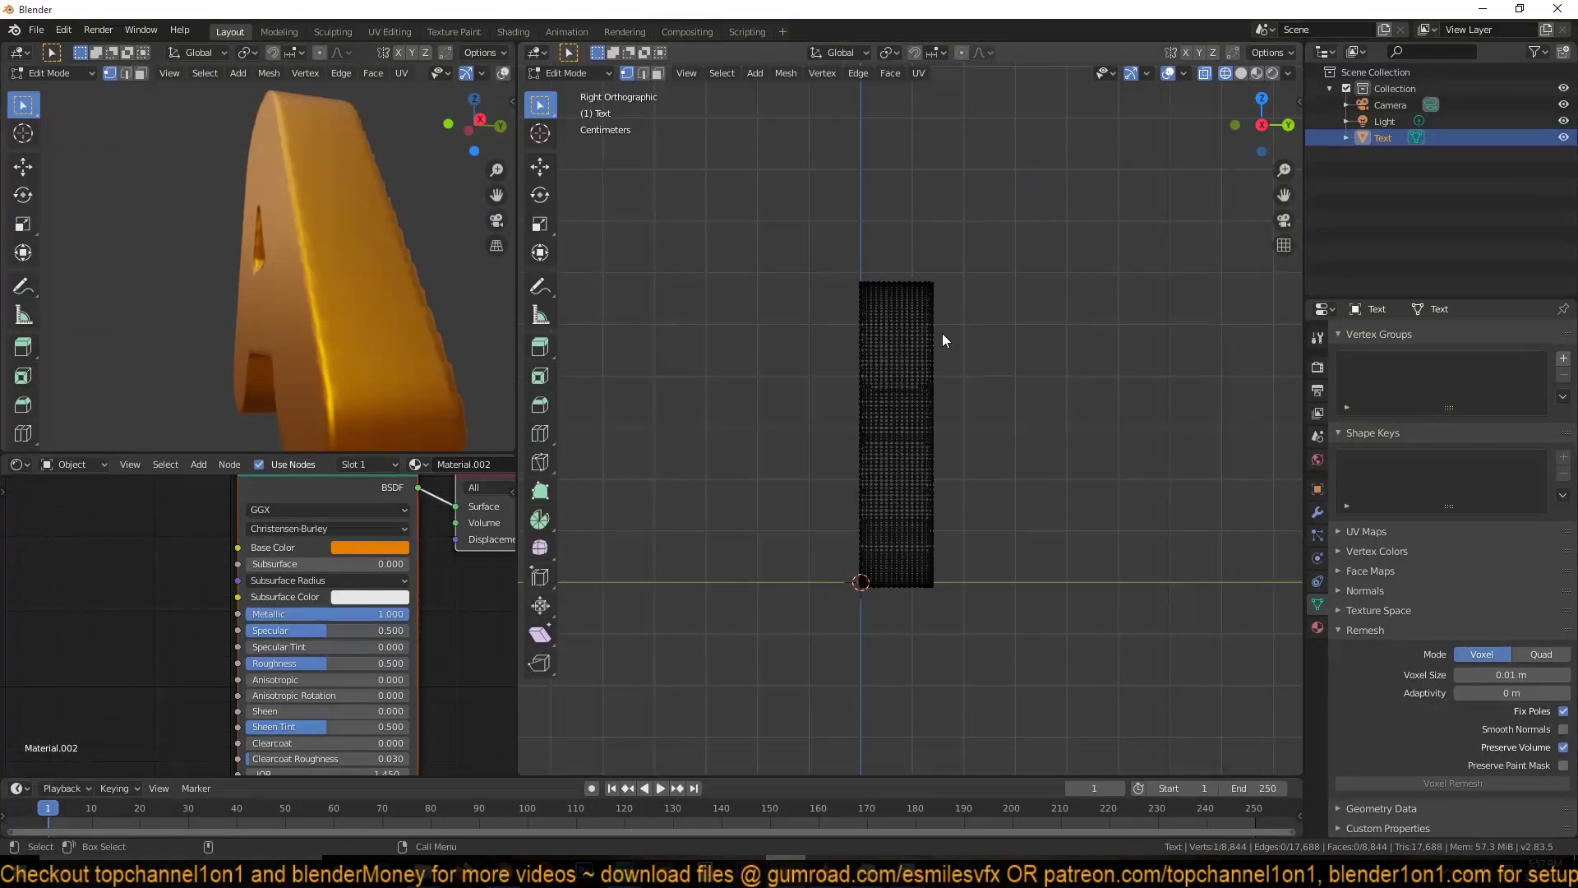
pyautogui.moveTo(983, 353); pyautogui.dragTo(1035, 389, button='middle')
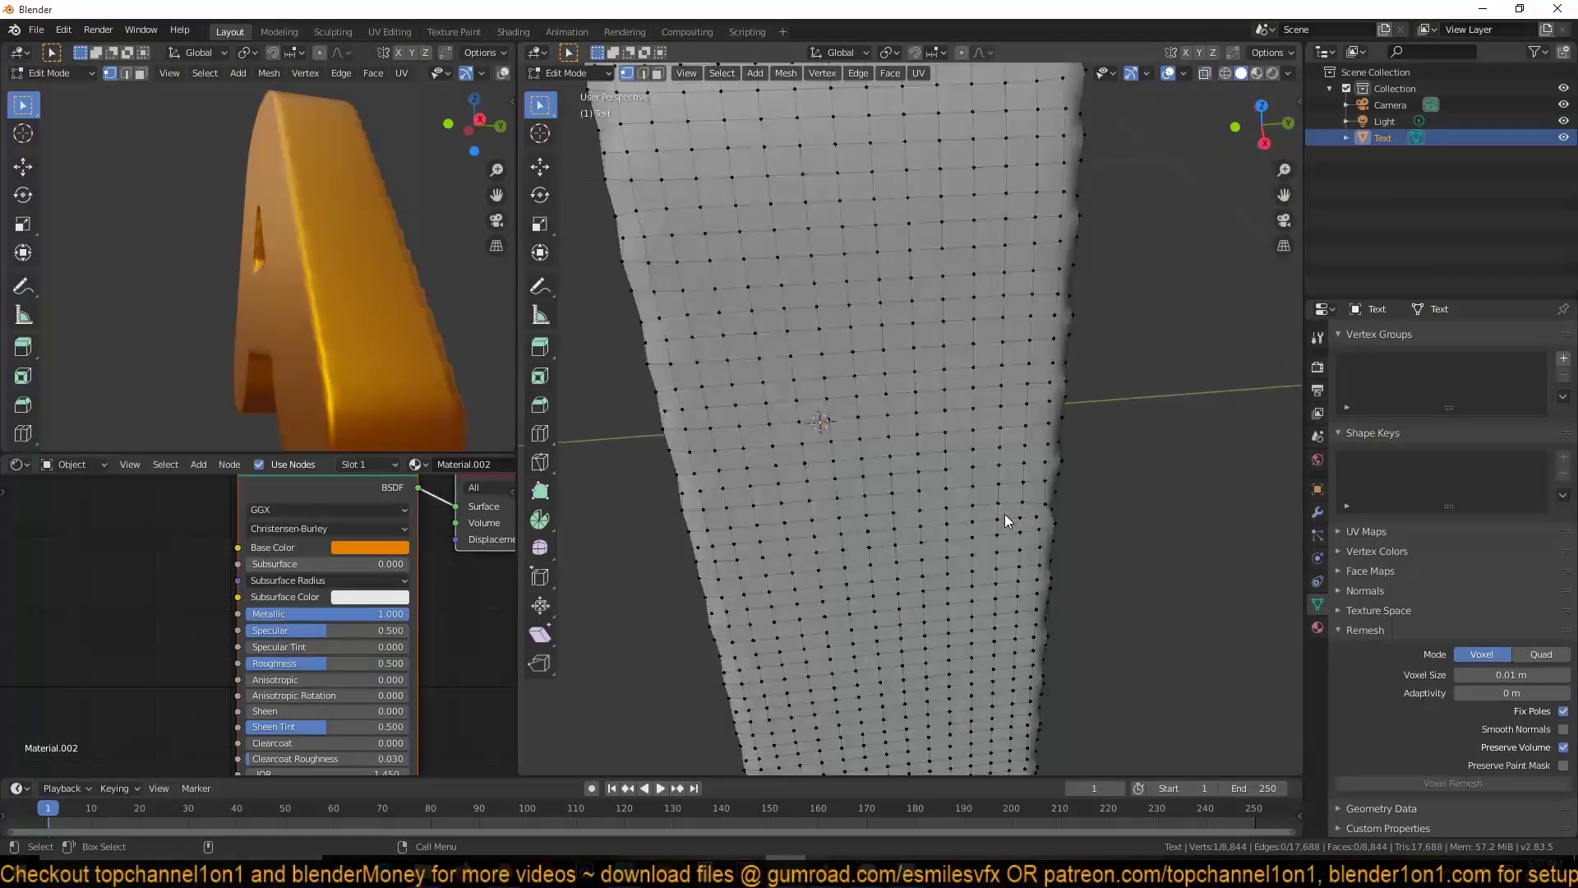
pyautogui.moveTo(1008, 520); pyautogui.dragTo(1062, 644, button='middle')
# Step: Select eleven vertical edge loops along the side wall and dissolve them
pyautogui.press('2')
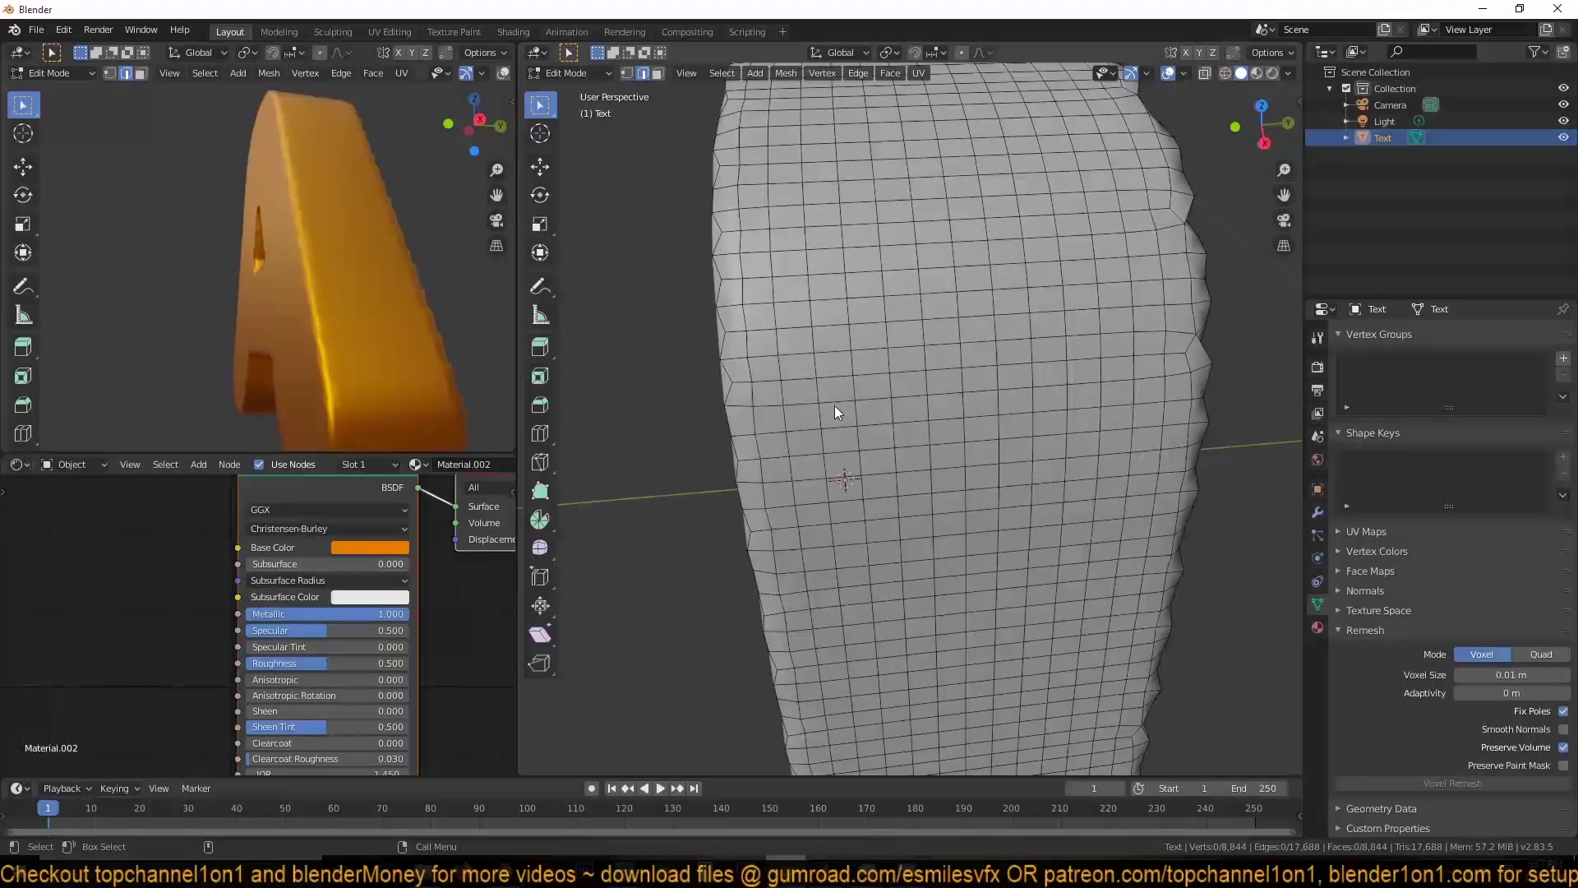
pyautogui.keyDown('alt'); pyautogui.click(782, 343); pyautogui.keyUp('alt')
pyautogui.keyDown('alt'); pyautogui.keyDown('shift'); pyautogui.click(828, 346); pyautogui.keyUp('shift'); pyautogui.keyUp('alt')
pyautogui.keyDown('alt'); pyautogui.keyDown('shift'); pyautogui.click(866, 333); pyautogui.keyUp('shift'); pyautogui.keyUp('alt')
pyautogui.keyDown('alt'); pyautogui.keyDown('shift'); pyautogui.click(899, 332); pyautogui.keyUp('shift'); pyautogui.keyUp('alt')
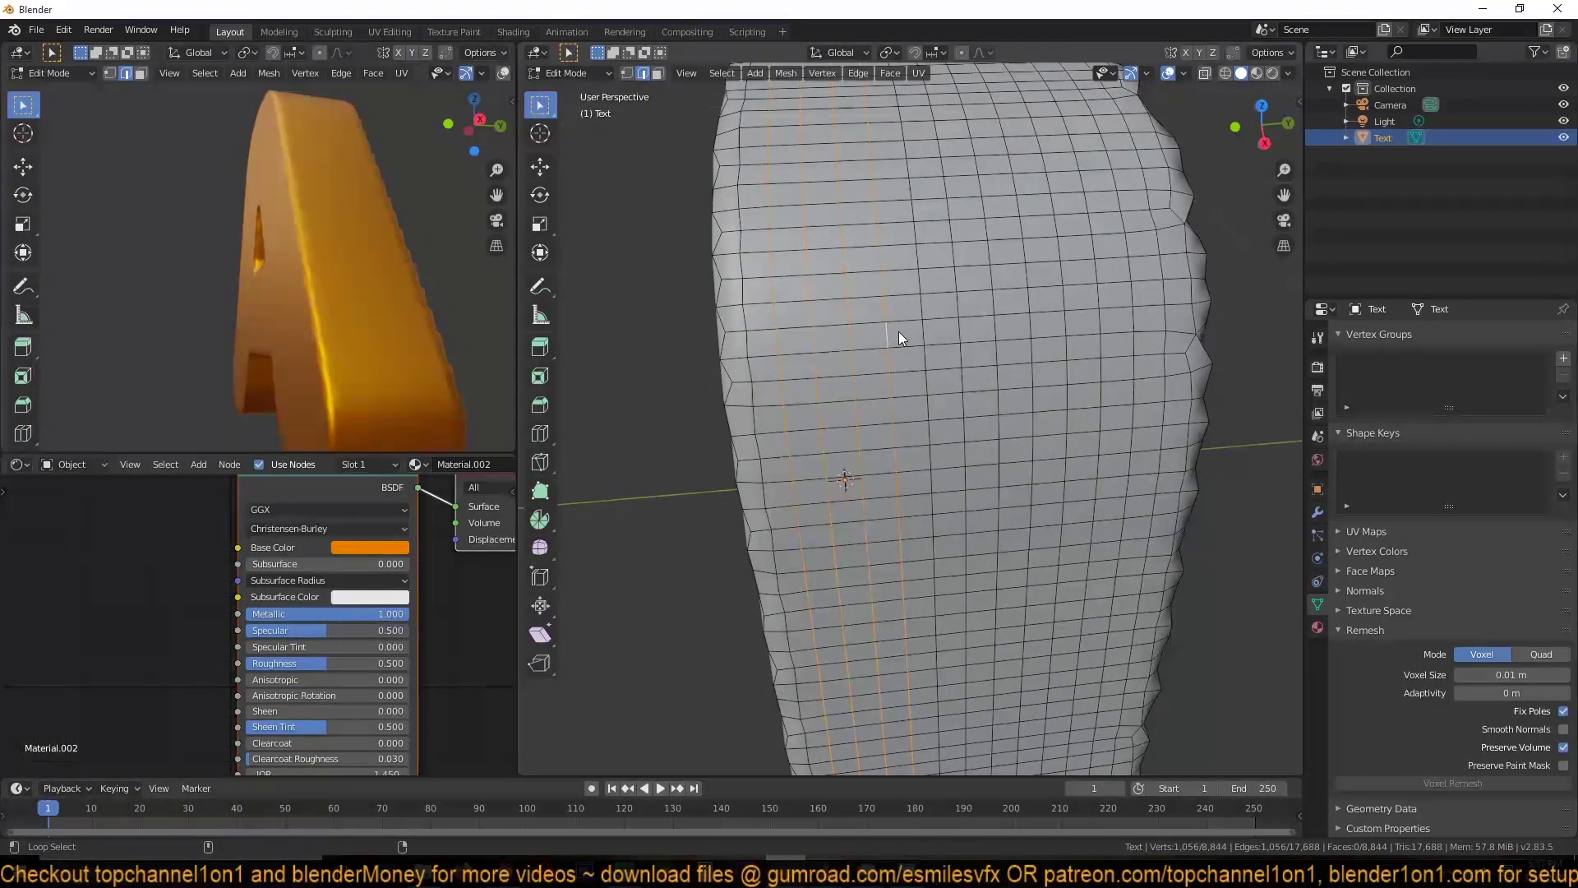
pyautogui.keyDown('alt'); pyautogui.keyDown('shift'); pyautogui.click(936, 330); pyautogui.keyUp('shift'); pyautogui.keyUp('alt')
pyautogui.keyDown('alt'); pyautogui.keyDown('shift'); pyautogui.click(965, 330); pyautogui.keyUp('shift'); pyautogui.keyUp('alt')
pyautogui.keyDown('alt'); pyautogui.keyDown('shift'); pyautogui.click(993, 324); pyautogui.keyUp('shift'); pyautogui.keyUp('alt')
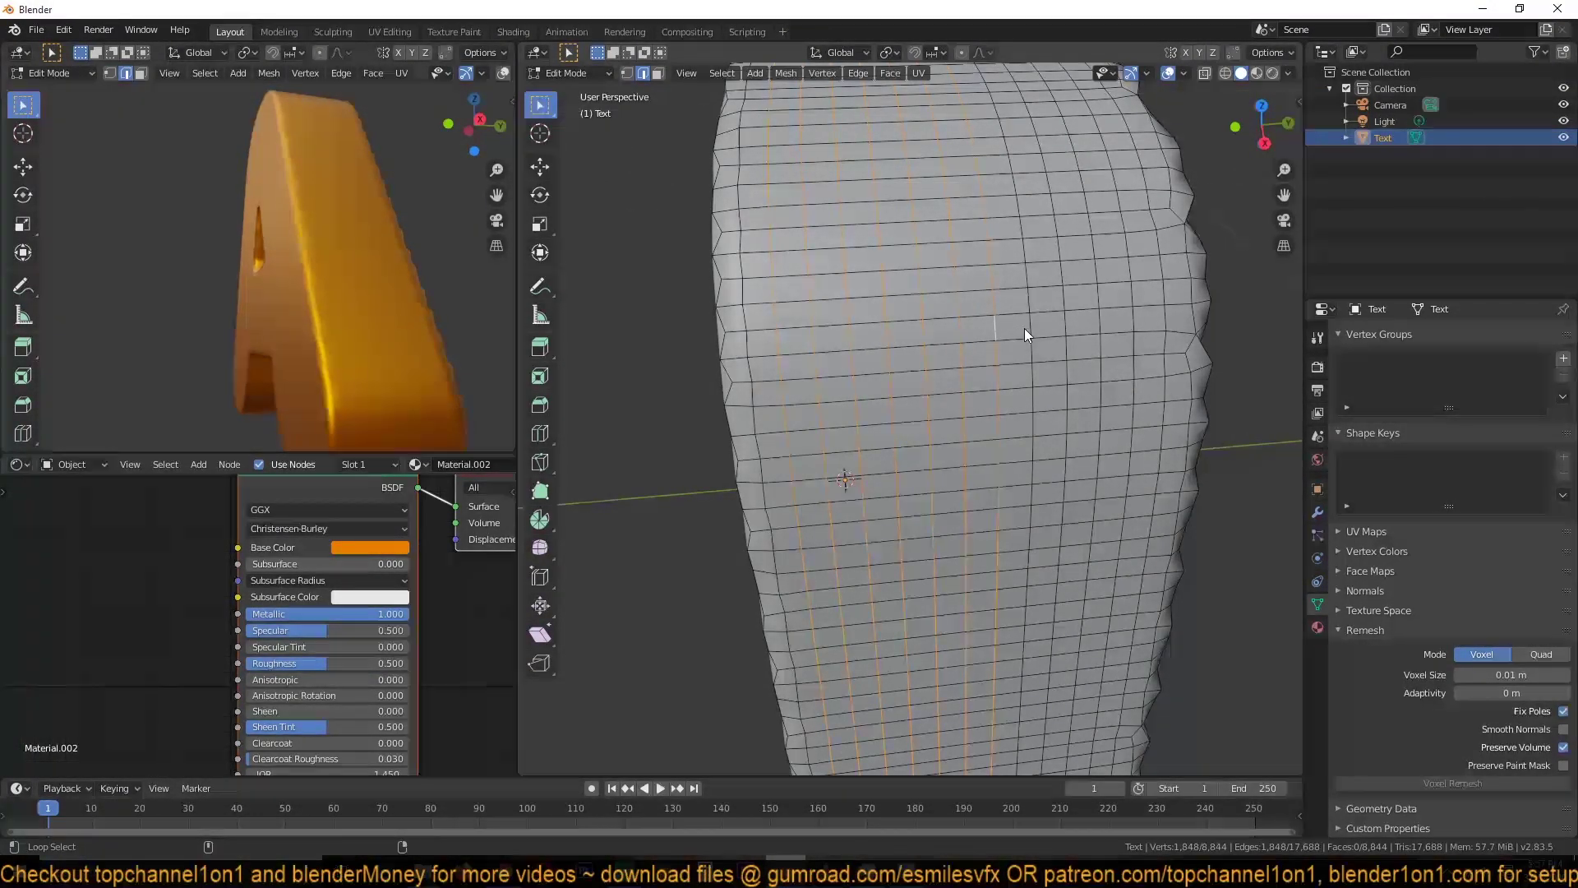
pyautogui.keyDown('alt'); pyautogui.keyDown('shift'); pyautogui.click(1024, 328); pyautogui.keyUp('shift'); pyautogui.keyUp('alt')
pyautogui.keyDown('alt'); pyautogui.keyDown('shift'); pyautogui.click(1076, 327); pyautogui.keyUp('shift'); pyautogui.keyUp('alt')
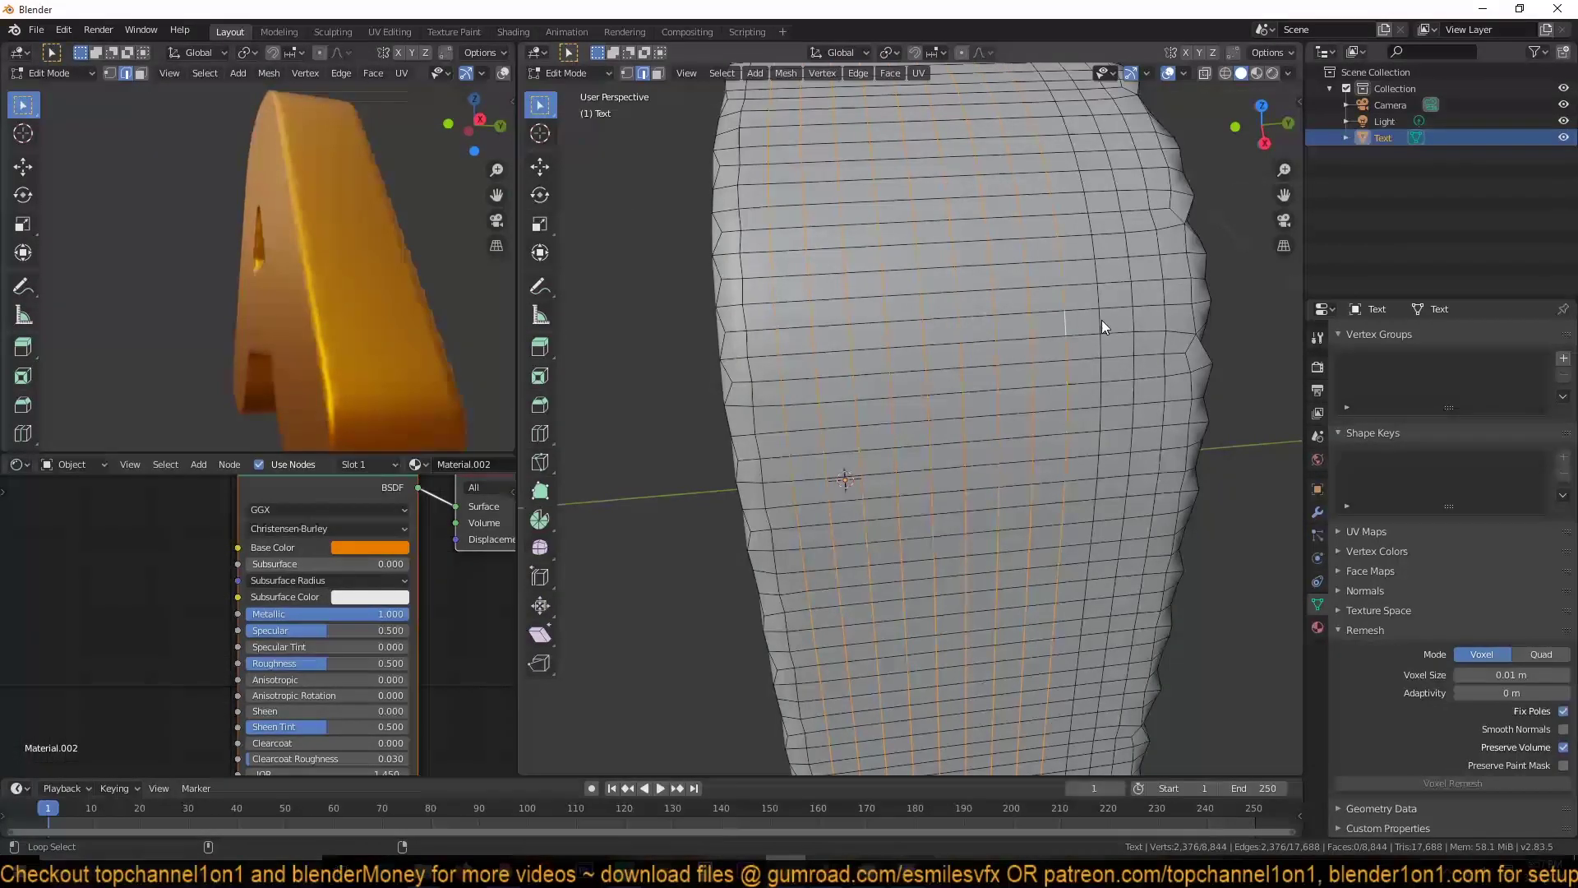
pyautogui.keyDown('alt'); pyautogui.keyDown('shift'); pyautogui.click(1102, 319); pyautogui.keyUp('shift'); pyautogui.keyUp('alt')
pyautogui.keyDown('alt'); pyautogui.keyDown('shift'); pyautogui.click(1123, 321); pyautogui.keyUp('shift'); pyautogui.keyUp('alt')
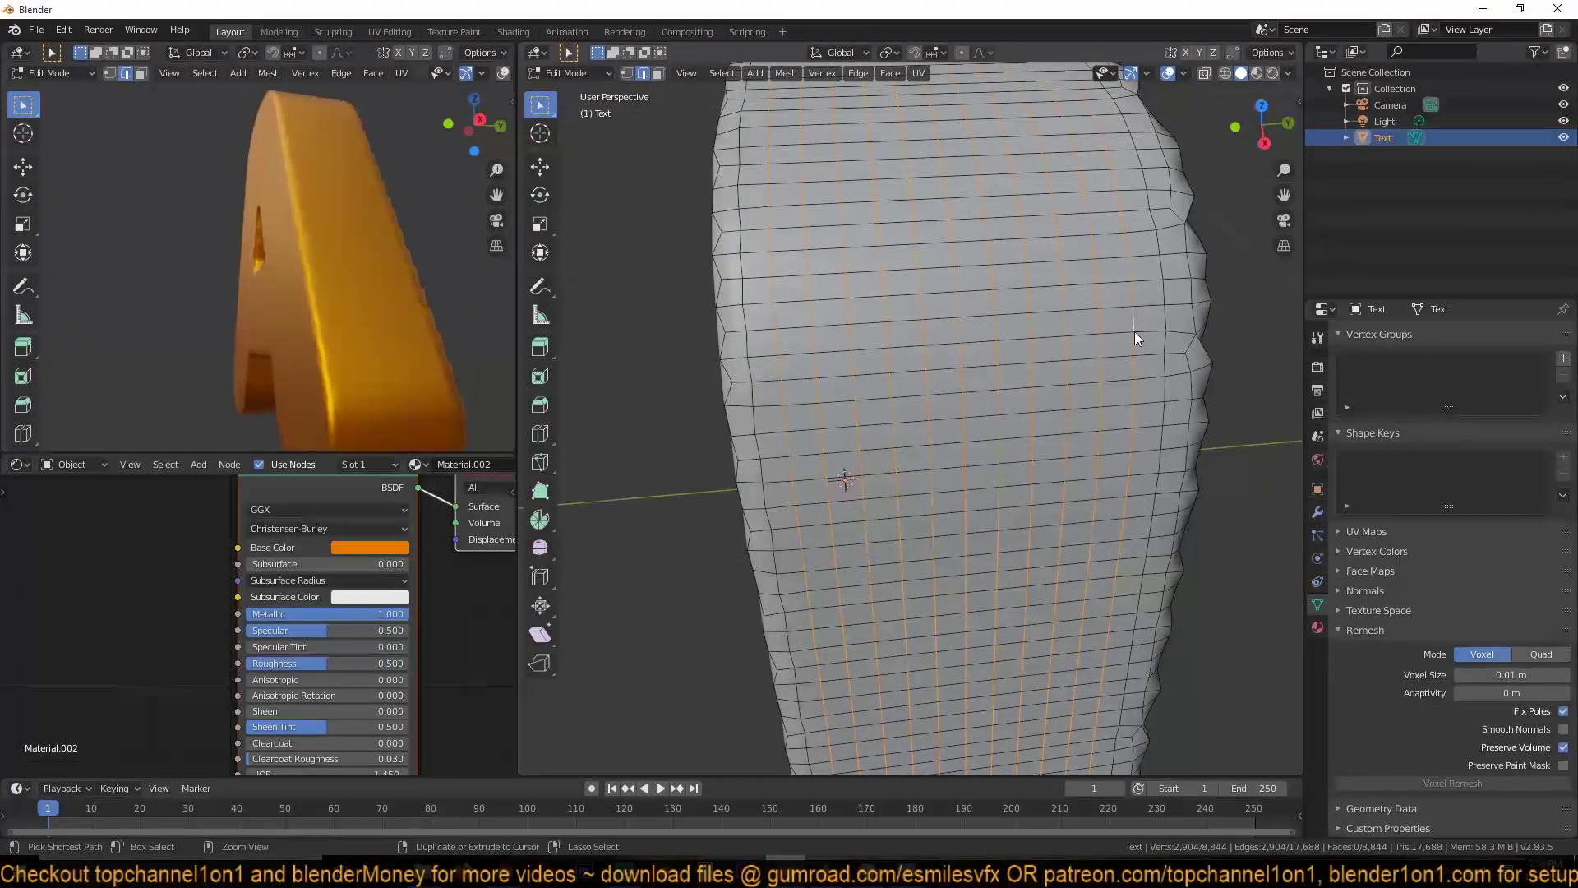
pyautogui.hotkey('ctrl', 'x')
# Step: Box-select faces in X-ray top view, then clear the selection and return to perspective
pyautogui.press('KP_1')
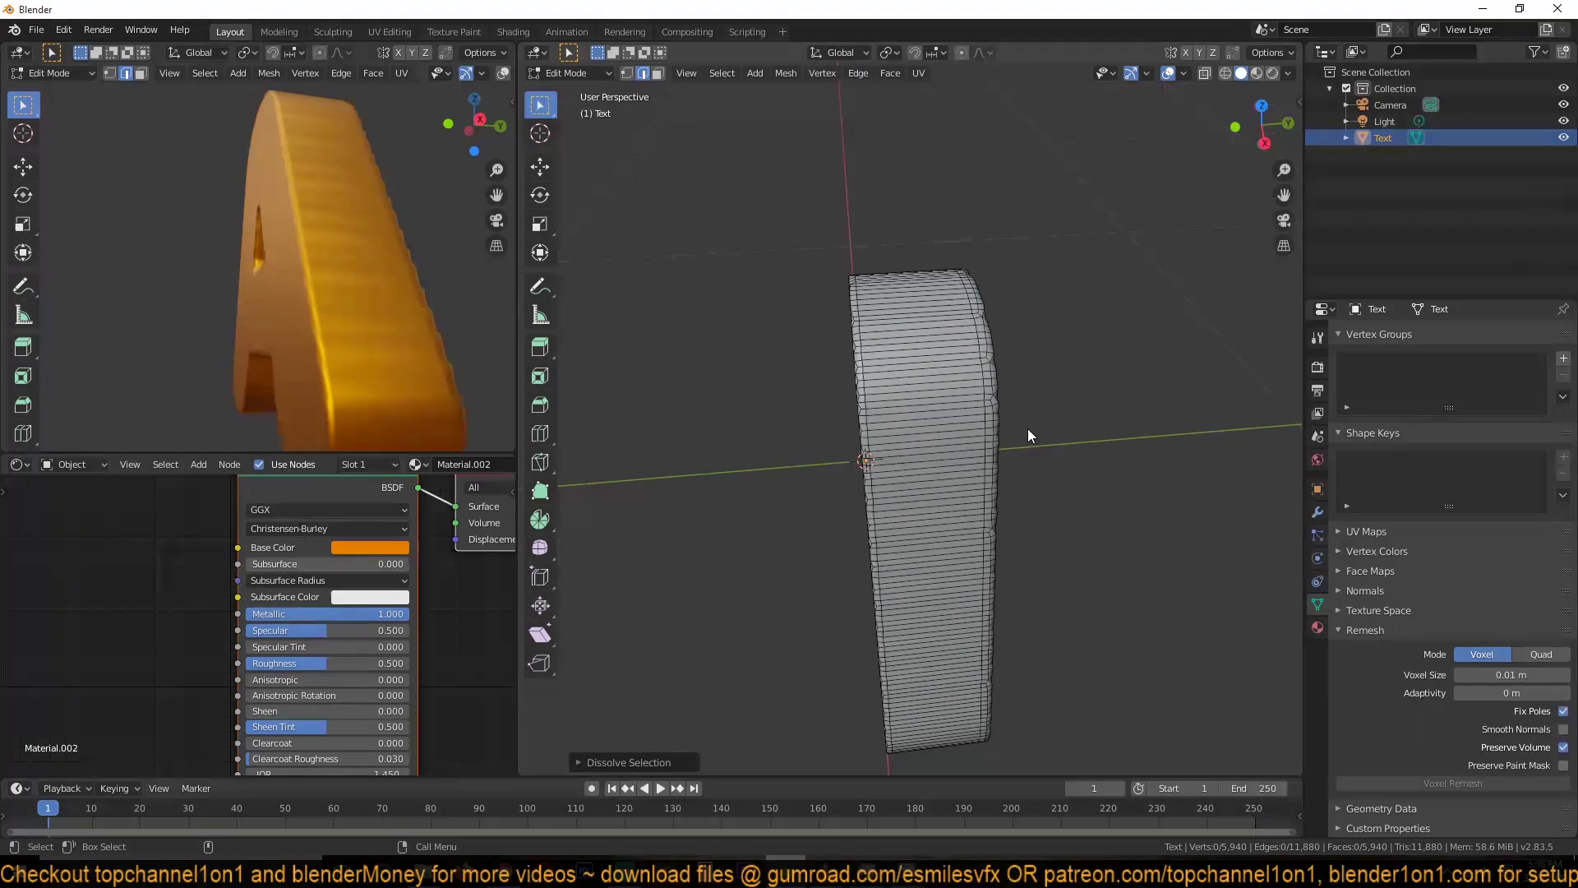
pyautogui.press('KP_7')
pyautogui.scroll(-2, 935, 466)
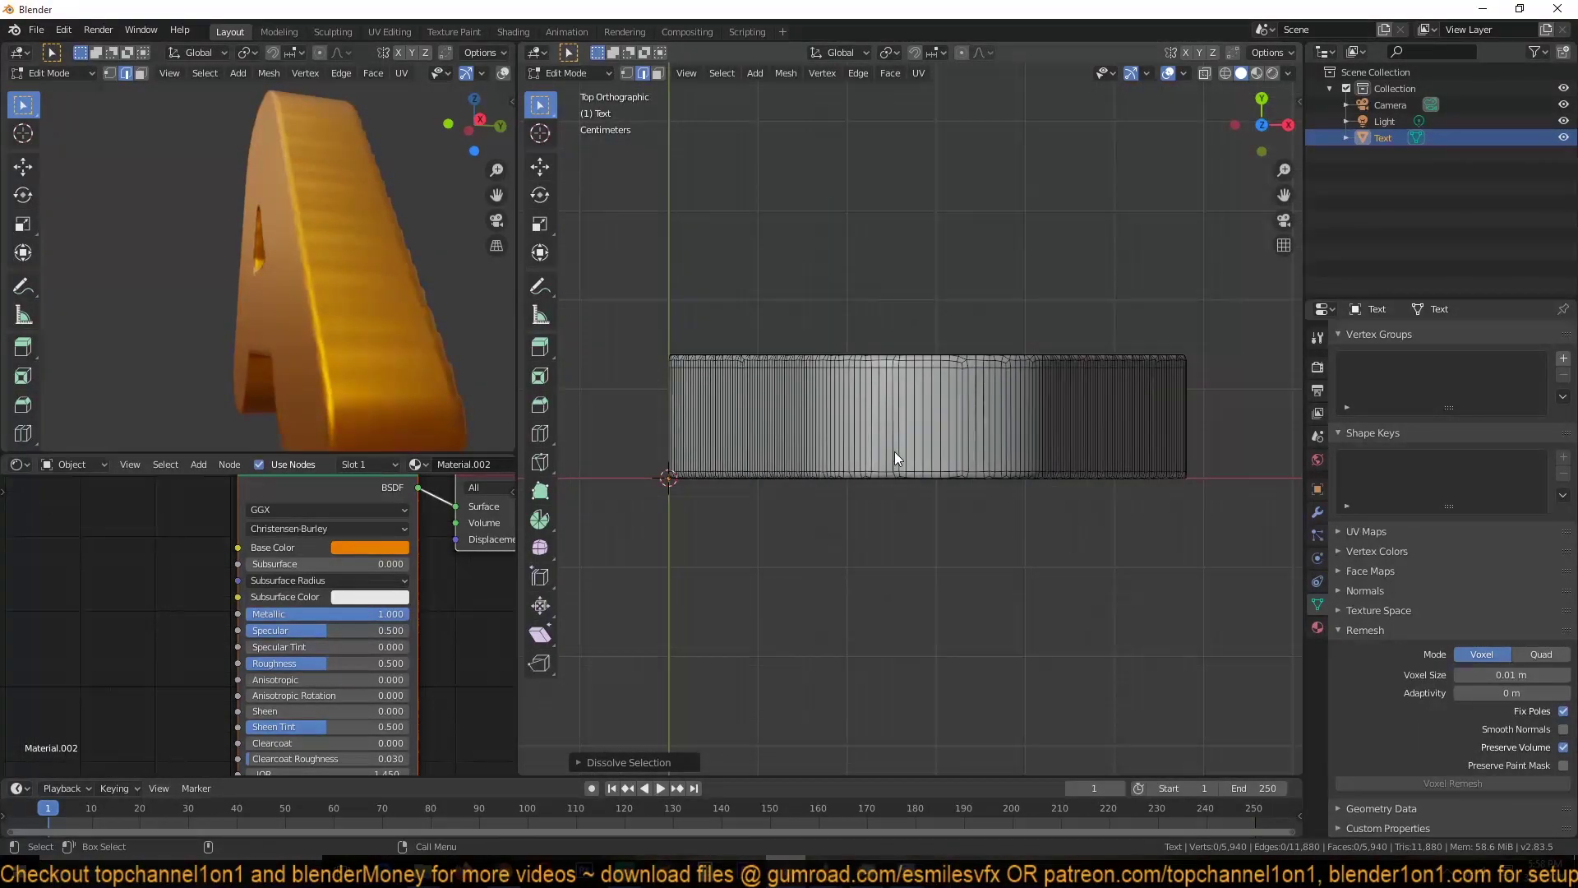
pyautogui.press('3')
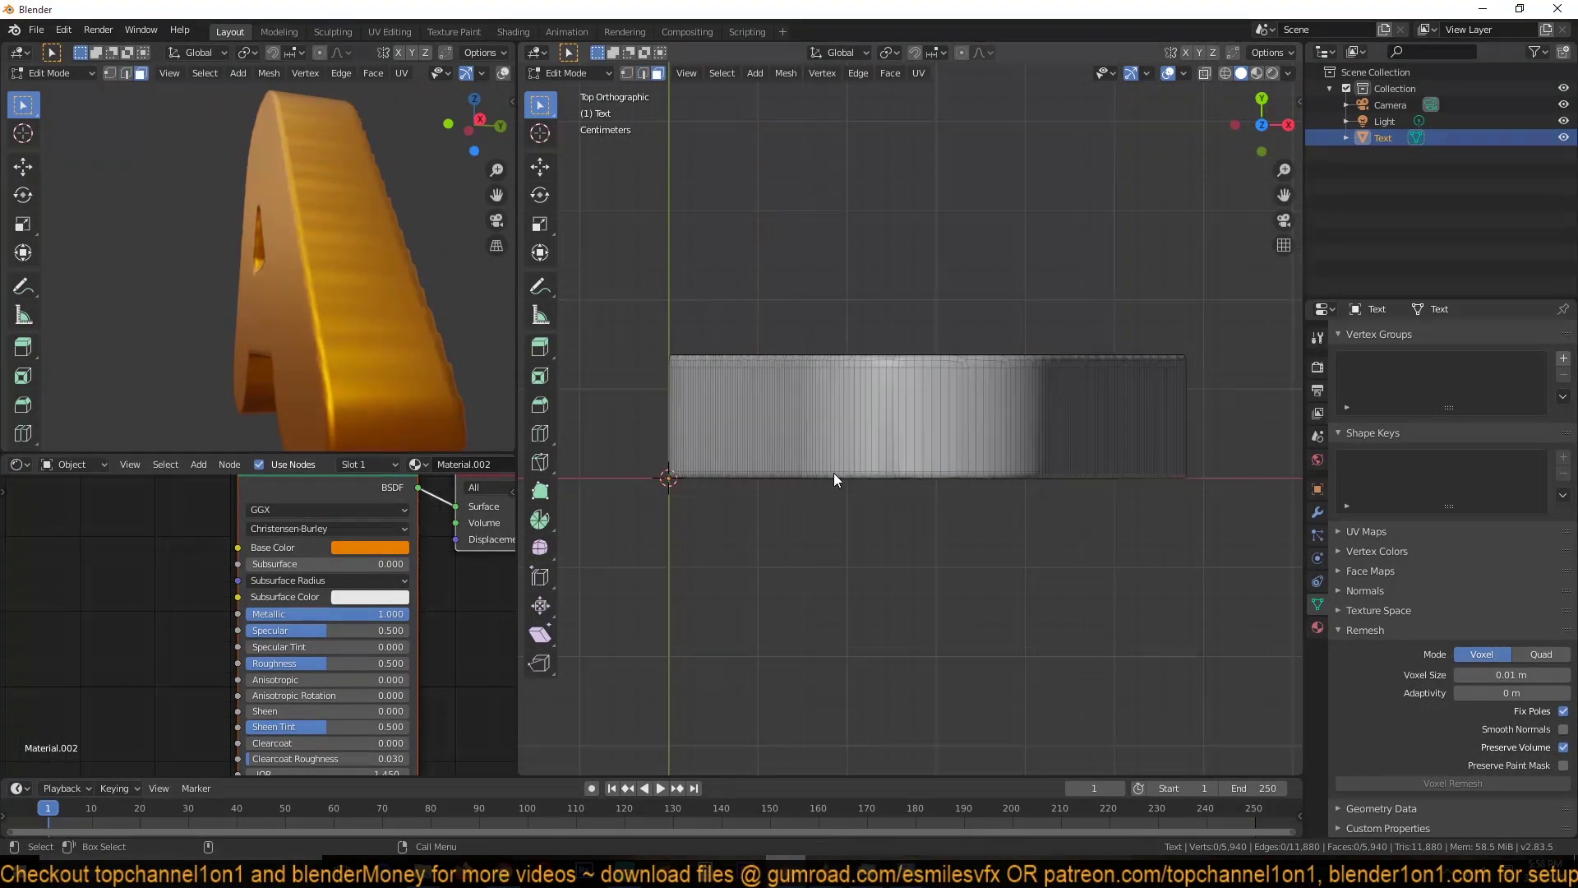
pyautogui.hotkey('alt', 'z')
pyautogui.moveTo(618, 401); pyautogui.dragTo(1206, 471)
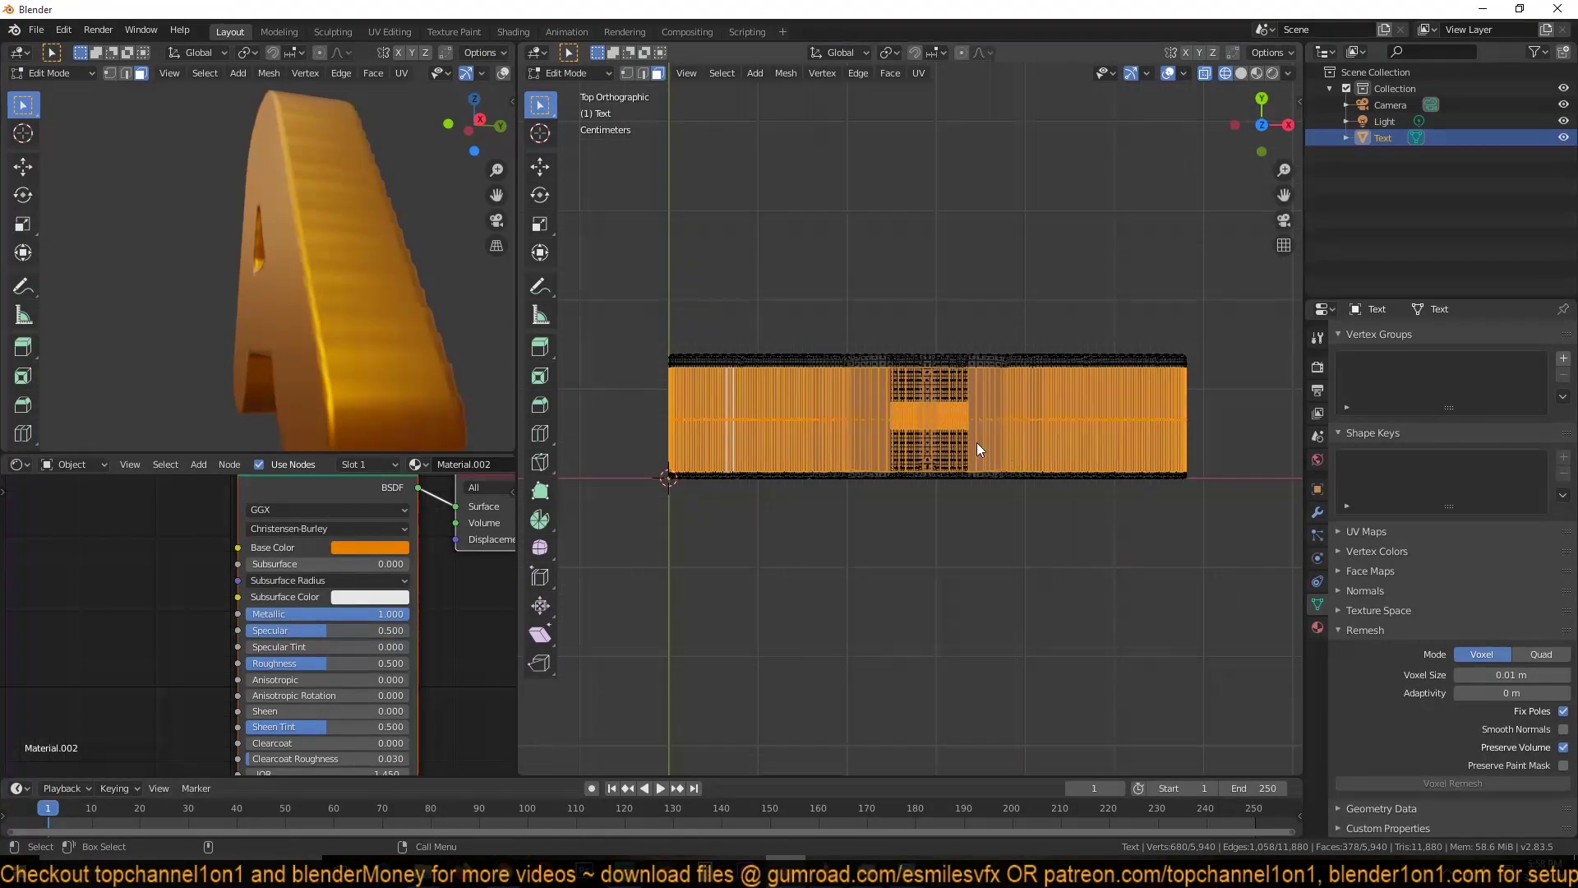
pyautogui.click(625, 383)
pyautogui.moveTo(720, 412); pyautogui.dragTo(835, 337, button='middle')
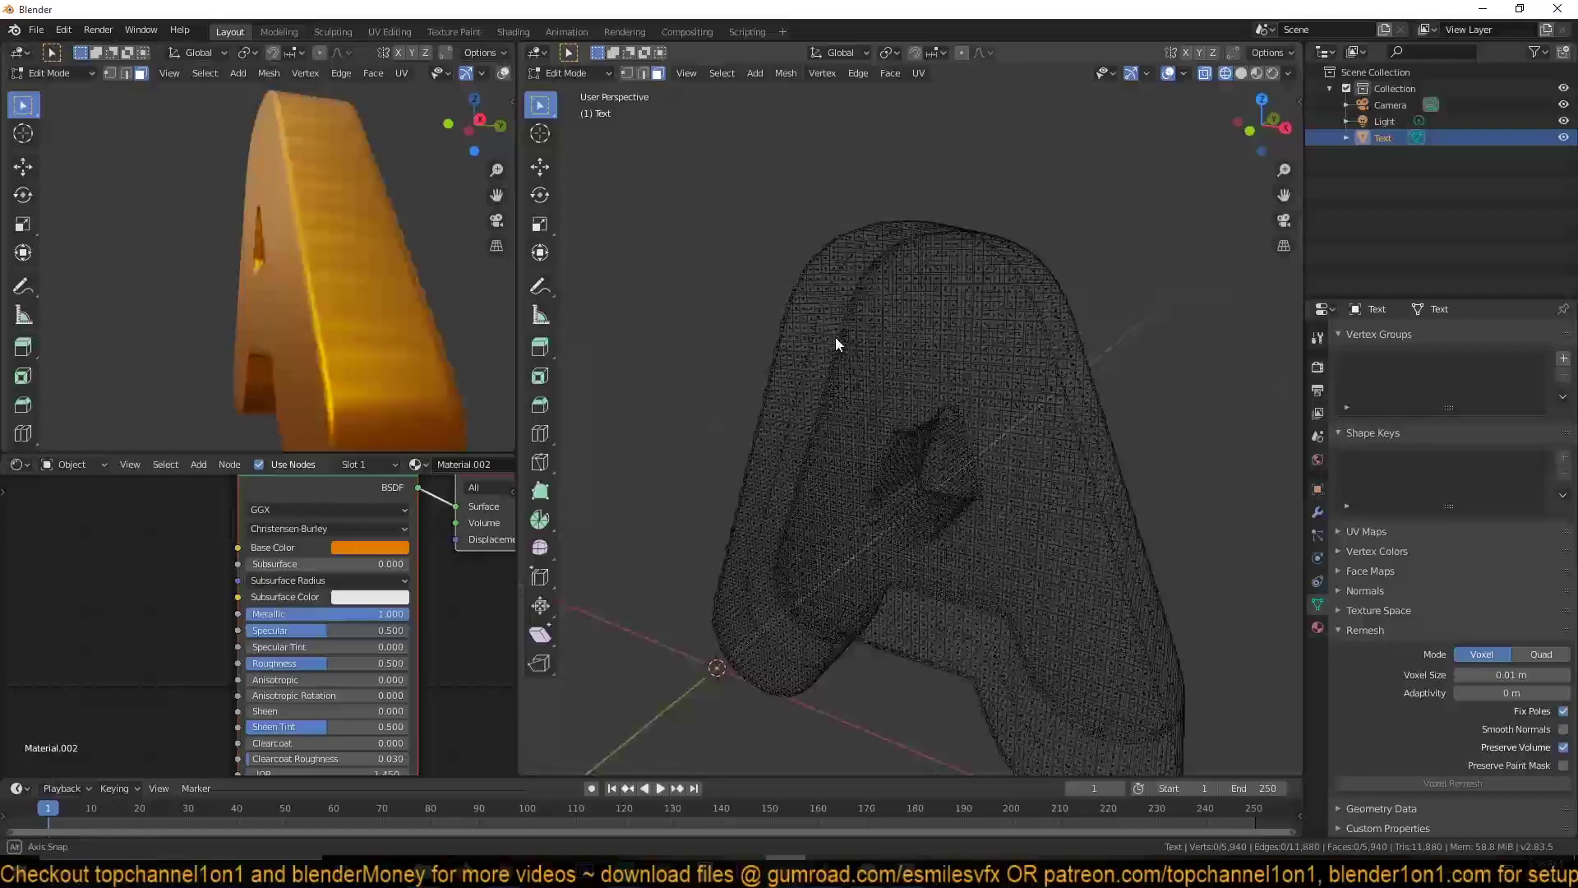
pyautogui.hotkey('alt', 'z')
pyautogui.scroll(6, 993, 356)
# Step: Select ten vertical edge loops inside the triangular hole and dissolve them
pyautogui.press('2')
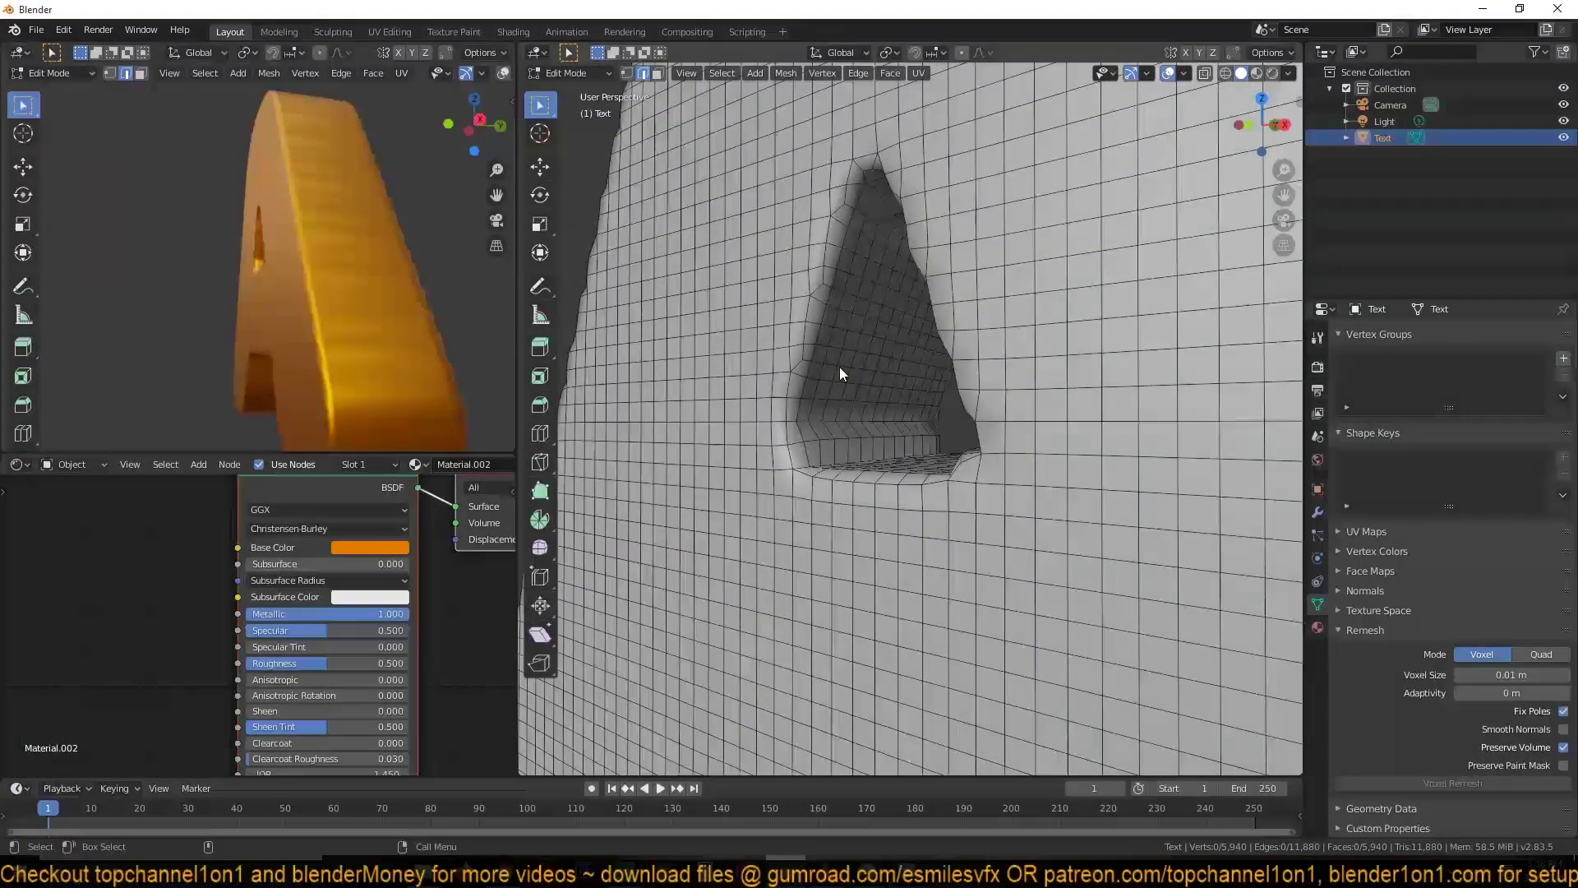
pyautogui.scroll(4, 806, 378)
pyautogui.keyDown('alt'); pyautogui.click(769, 374); pyautogui.keyUp('alt')
pyautogui.keyDown('alt'); pyautogui.keyDown('shift'); pyautogui.click(740, 374); pyautogui.keyUp('shift'); pyautogui.keyUp('alt')
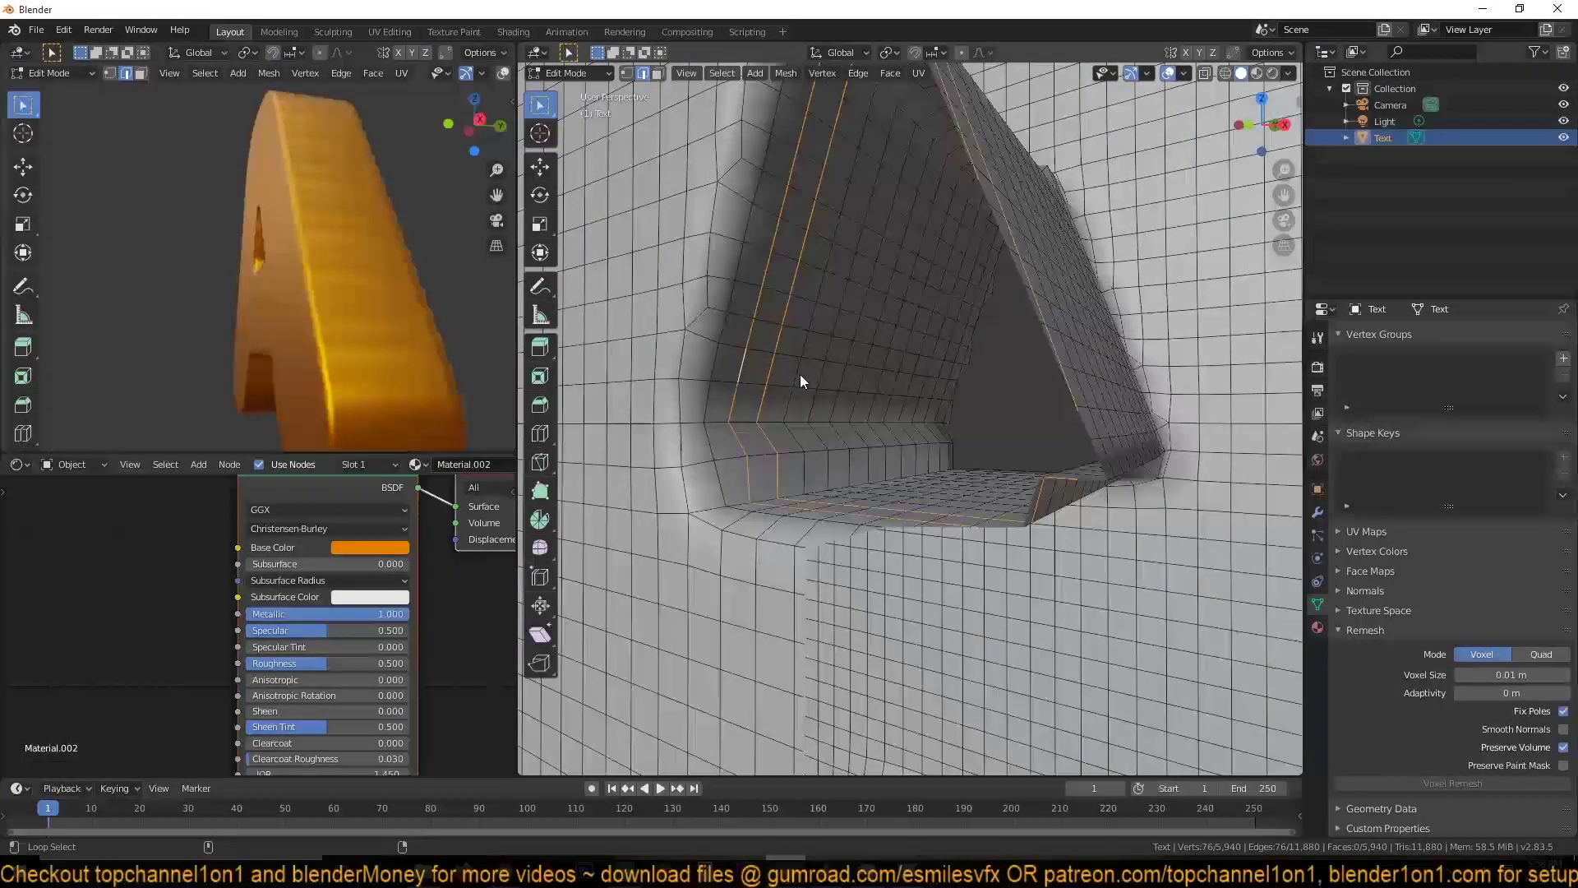
pyautogui.keyDown('alt'); pyautogui.keyDown('shift'); pyautogui.click(822, 375); pyautogui.keyUp('shift'); pyautogui.keyUp('alt')
pyautogui.keyDown('alt'); pyautogui.keyDown('shift'); pyautogui.click(799, 374); pyautogui.keyUp('shift'); pyautogui.keyUp('alt')
pyautogui.keyDown('alt'); pyautogui.keyDown('shift'); pyautogui.click(837, 375); pyautogui.keyUp('shift'); pyautogui.keyUp('alt')
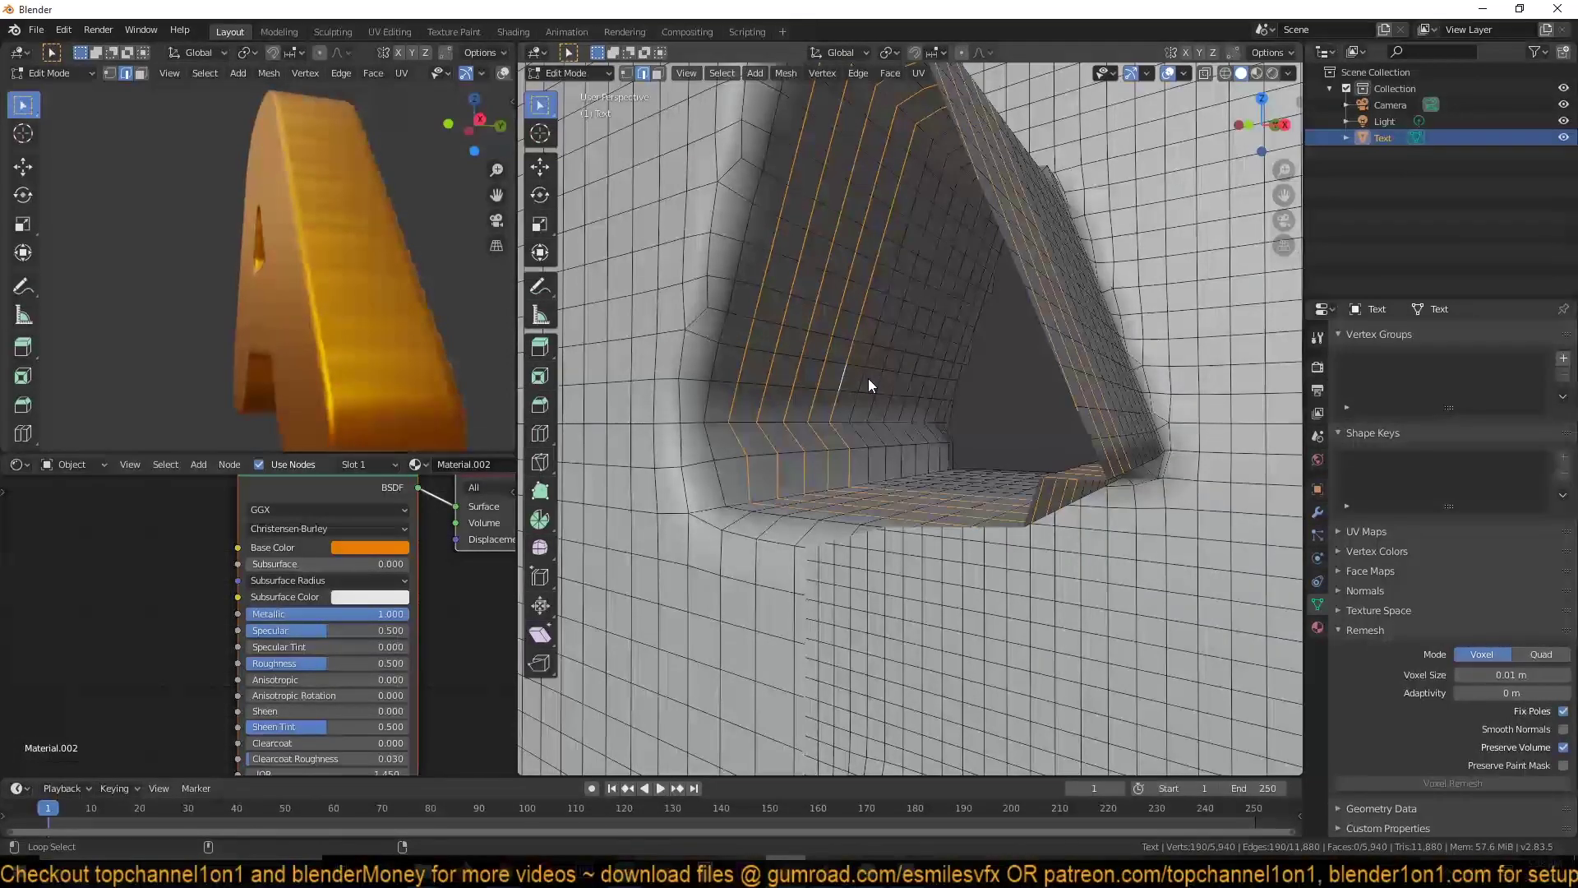
pyautogui.keyDown('alt'); pyautogui.keyDown('shift'); pyautogui.click(873, 380); pyautogui.keyUp('shift'); pyautogui.keyUp('alt')
pyautogui.keyDown('alt'); pyautogui.keyDown('shift'); pyautogui.click(896, 379); pyautogui.keyUp('shift'); pyautogui.keyUp('alt')
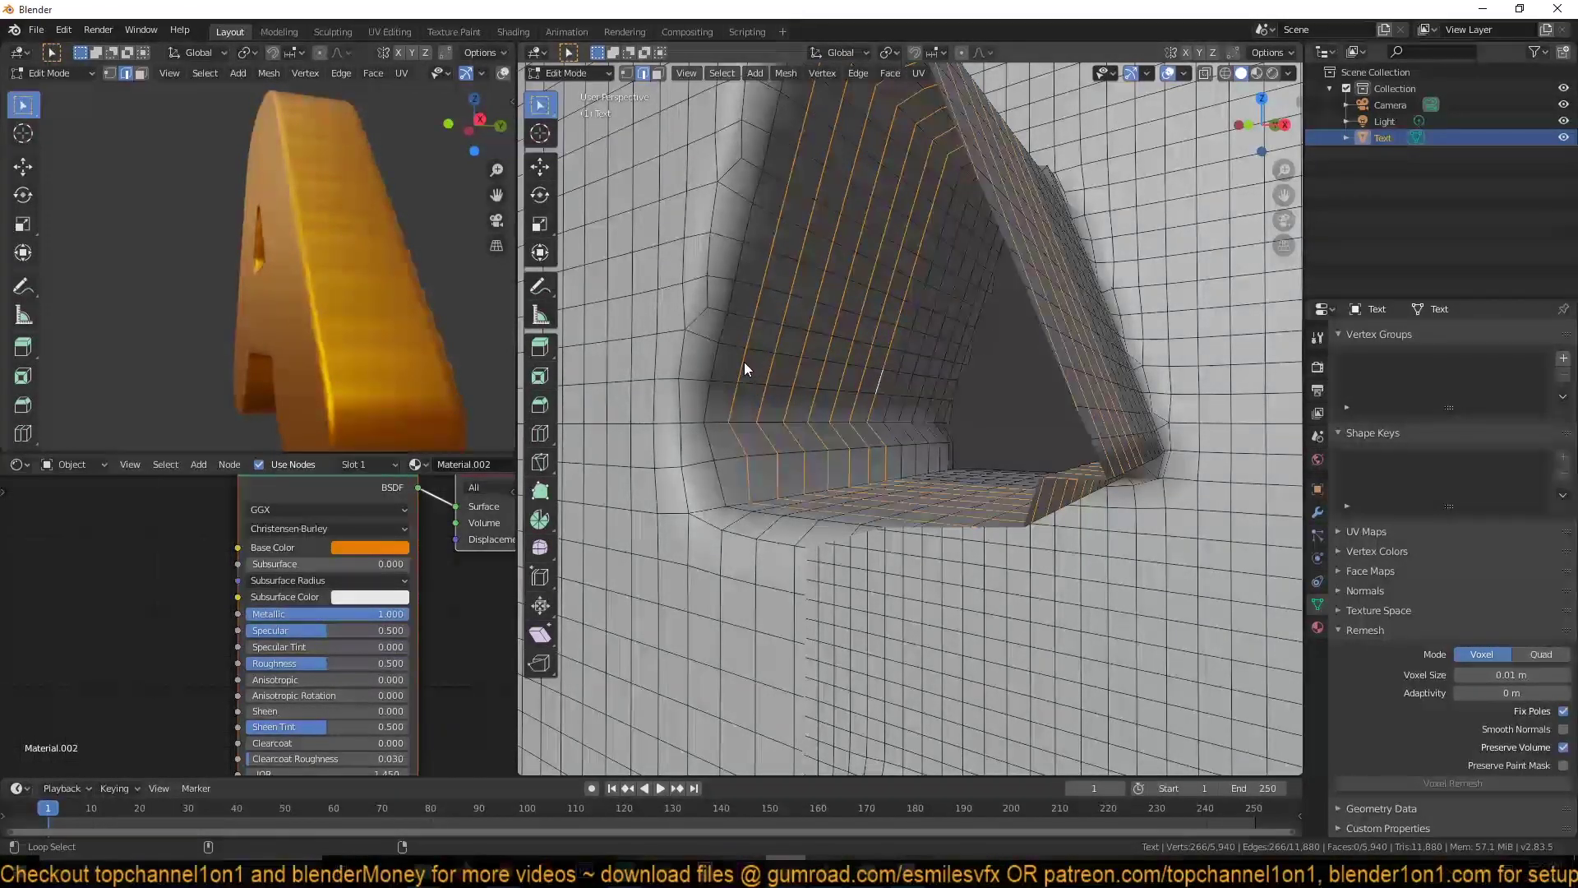
pyautogui.keyDown('alt'); pyautogui.keyDown('shift'); pyautogui.click(901, 380); pyautogui.keyUp('shift'); pyautogui.keyUp('alt')
pyautogui.keyDown('alt'); pyautogui.keyDown('shift'); pyautogui.click(919, 383); pyautogui.keyUp('shift'); pyautogui.keyUp('alt')
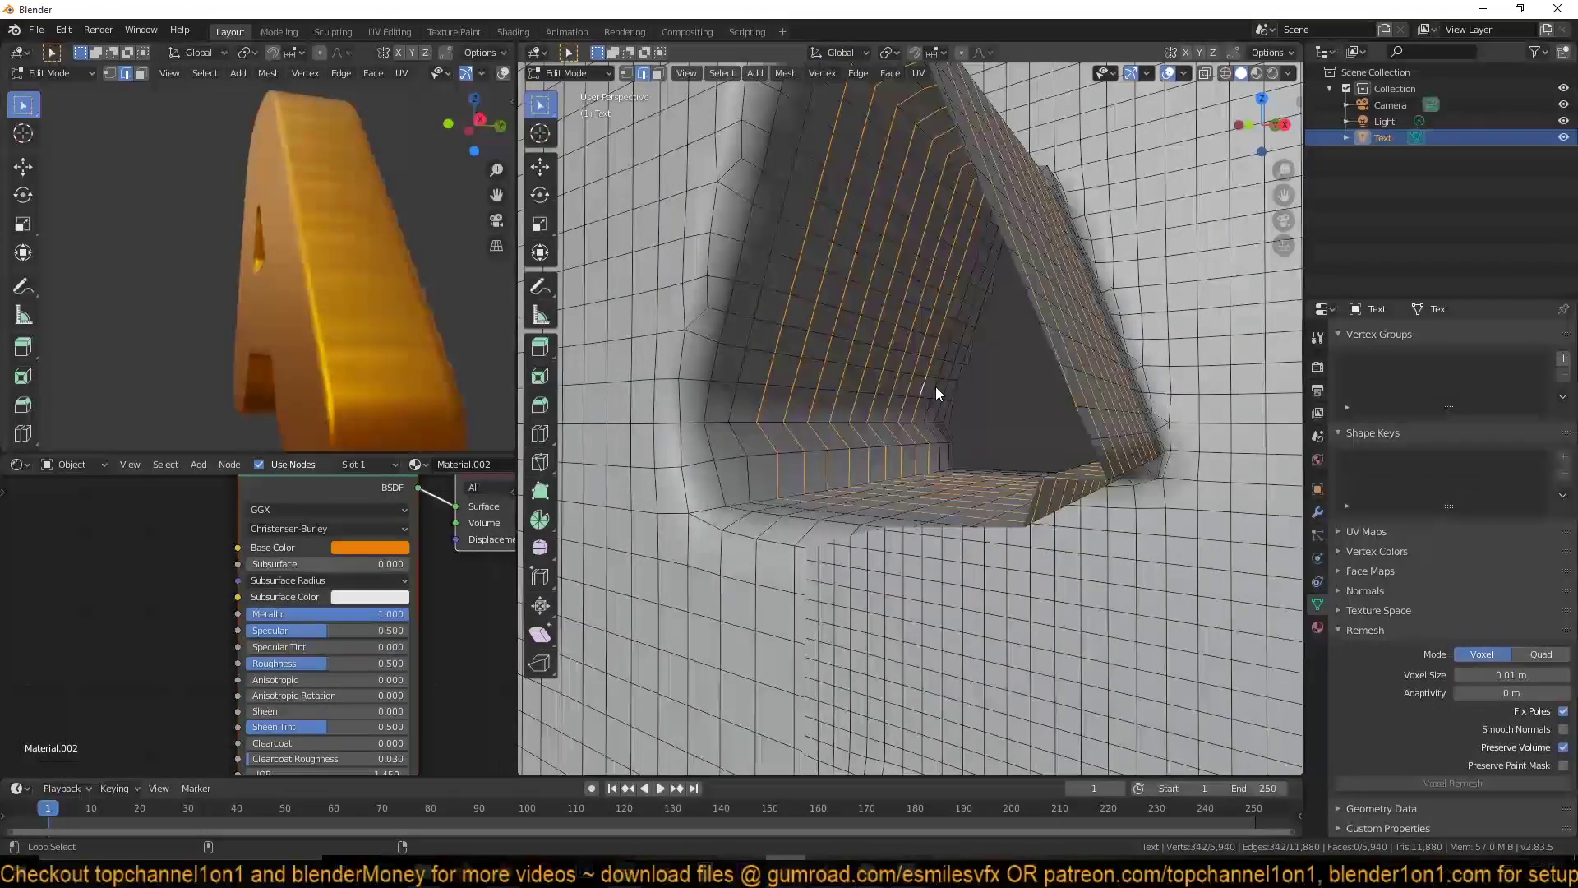
pyautogui.keyDown('alt'); pyautogui.keyDown('shift'); pyautogui.click(935, 387); pyautogui.keyUp('shift'); pyautogui.keyUp('alt')
pyautogui.hotkey('ctrl', 'x')
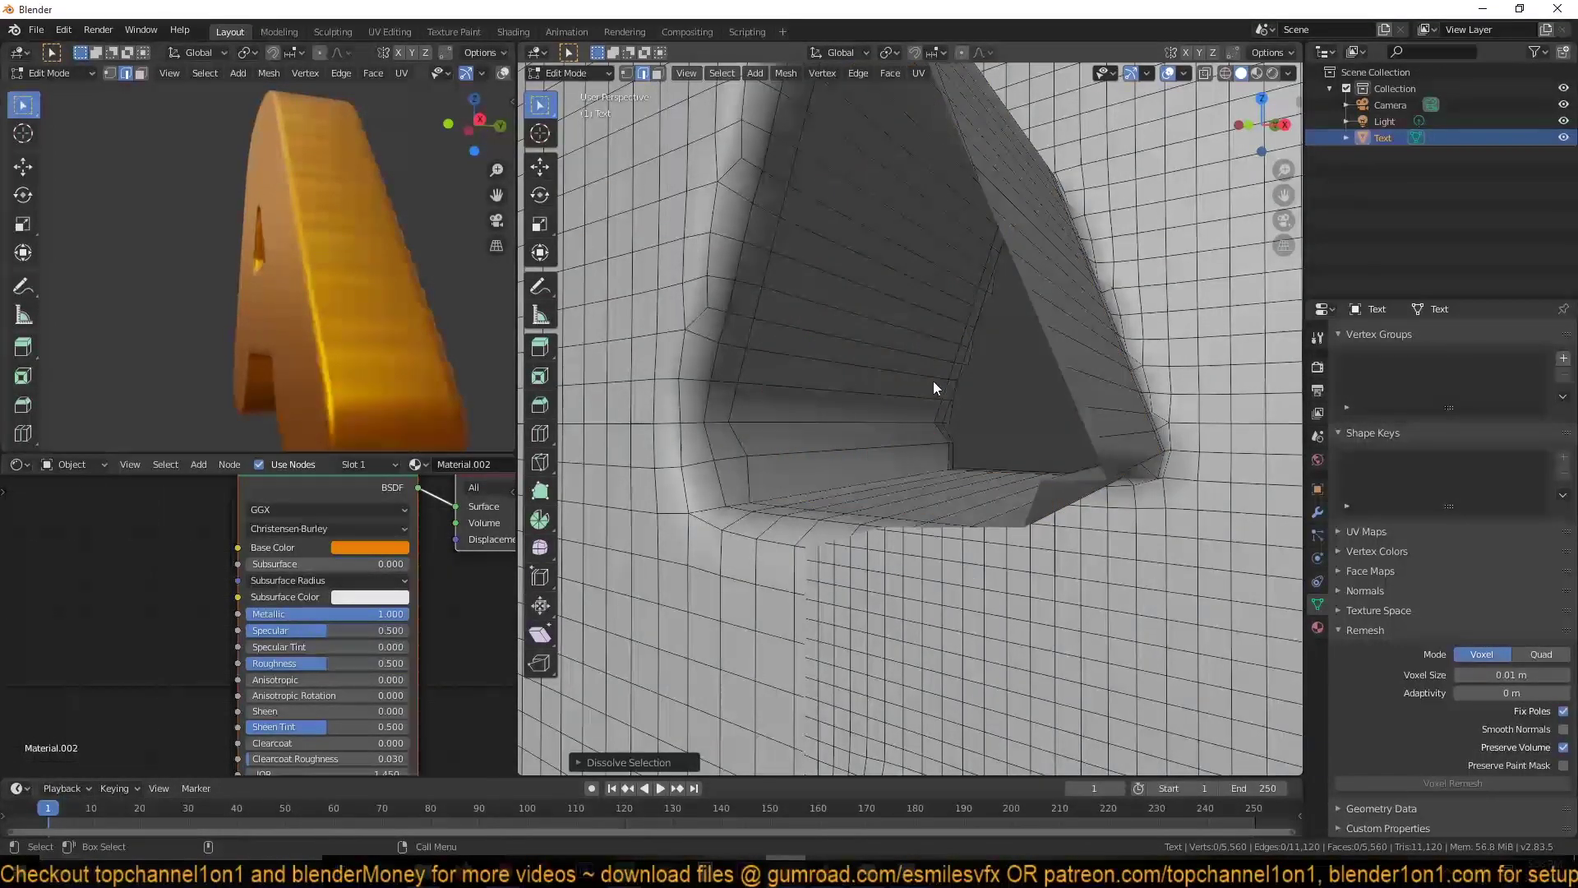
# Step: Box-select a strip of faces from the top view and delete only the faces
pyautogui.scroll(-5, 934, 381)
pyautogui.press('KP_7')
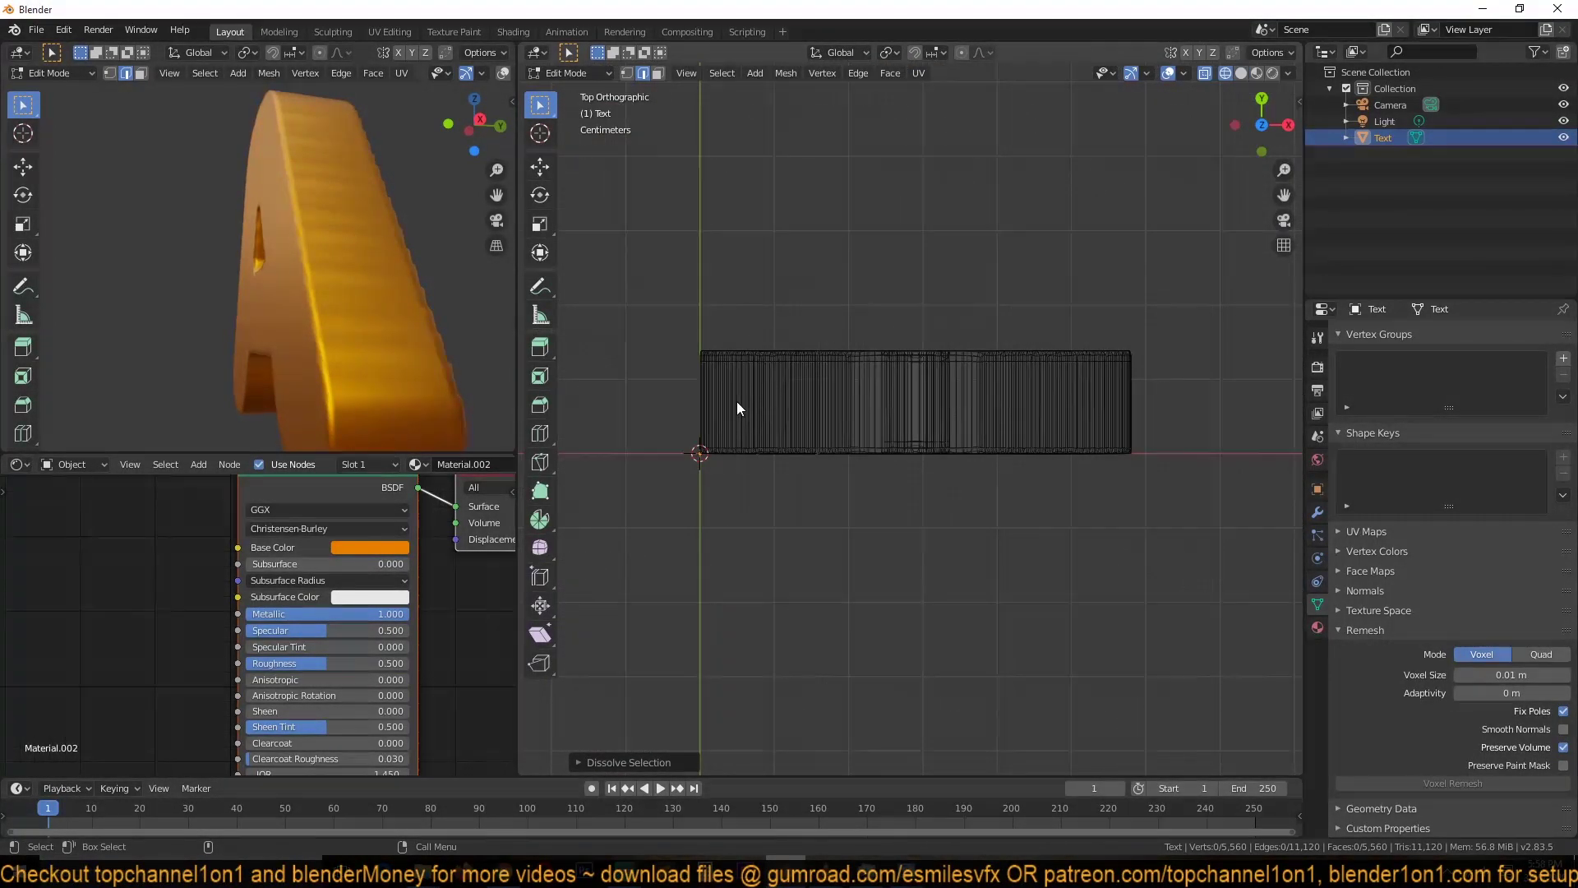
pyautogui.scroll(1, 736, 409)
pyautogui.press('3')
pyautogui.moveTo(633, 375); pyautogui.dragTo(1258, 428)
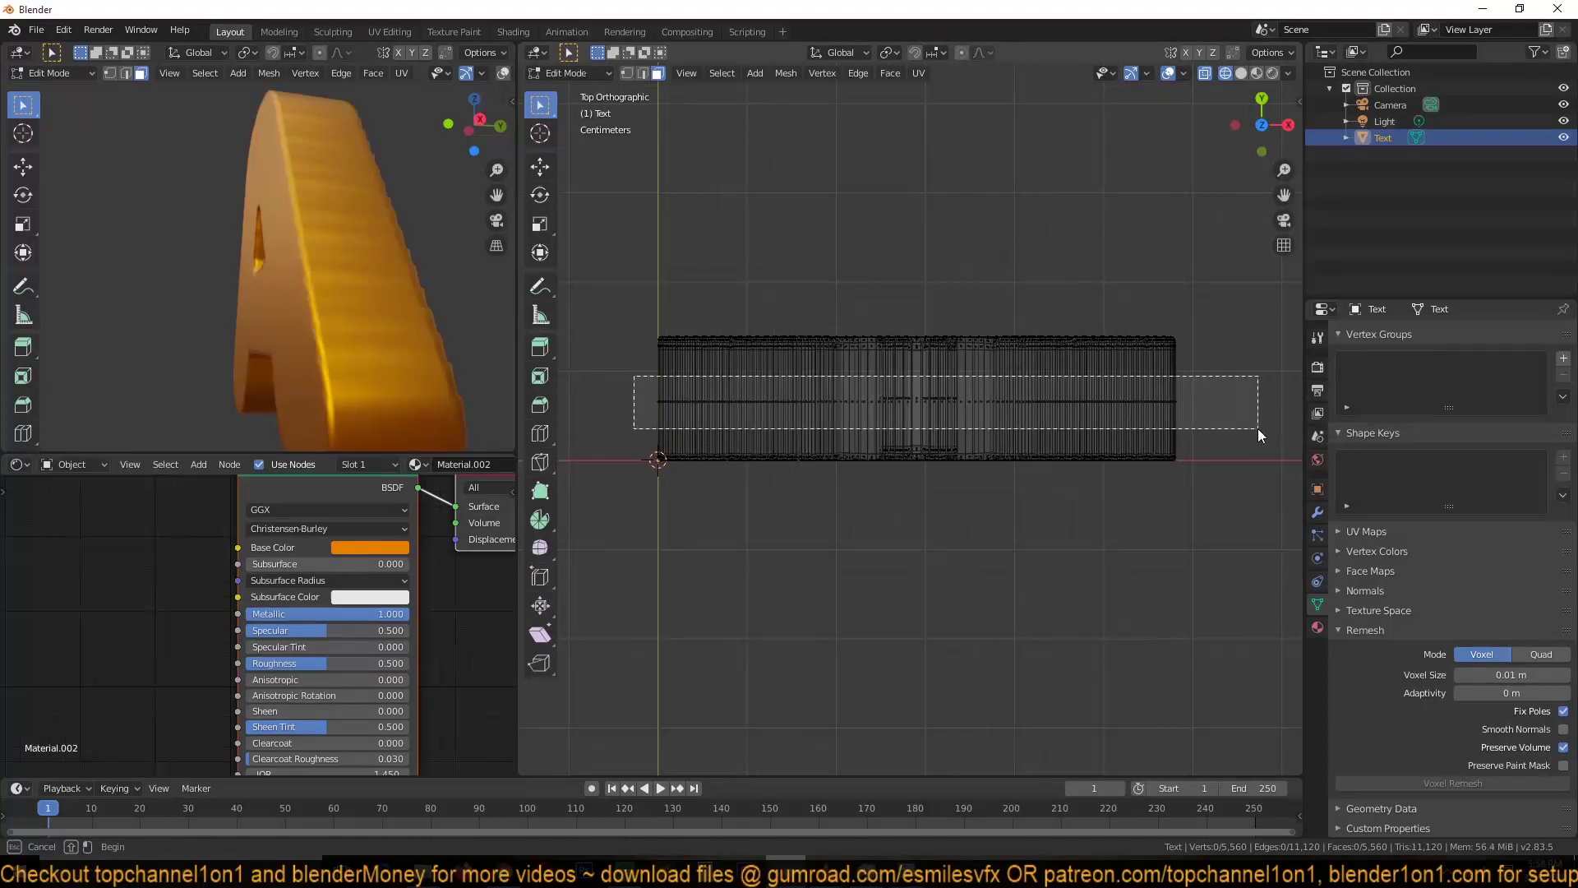
pyautogui.press('x')
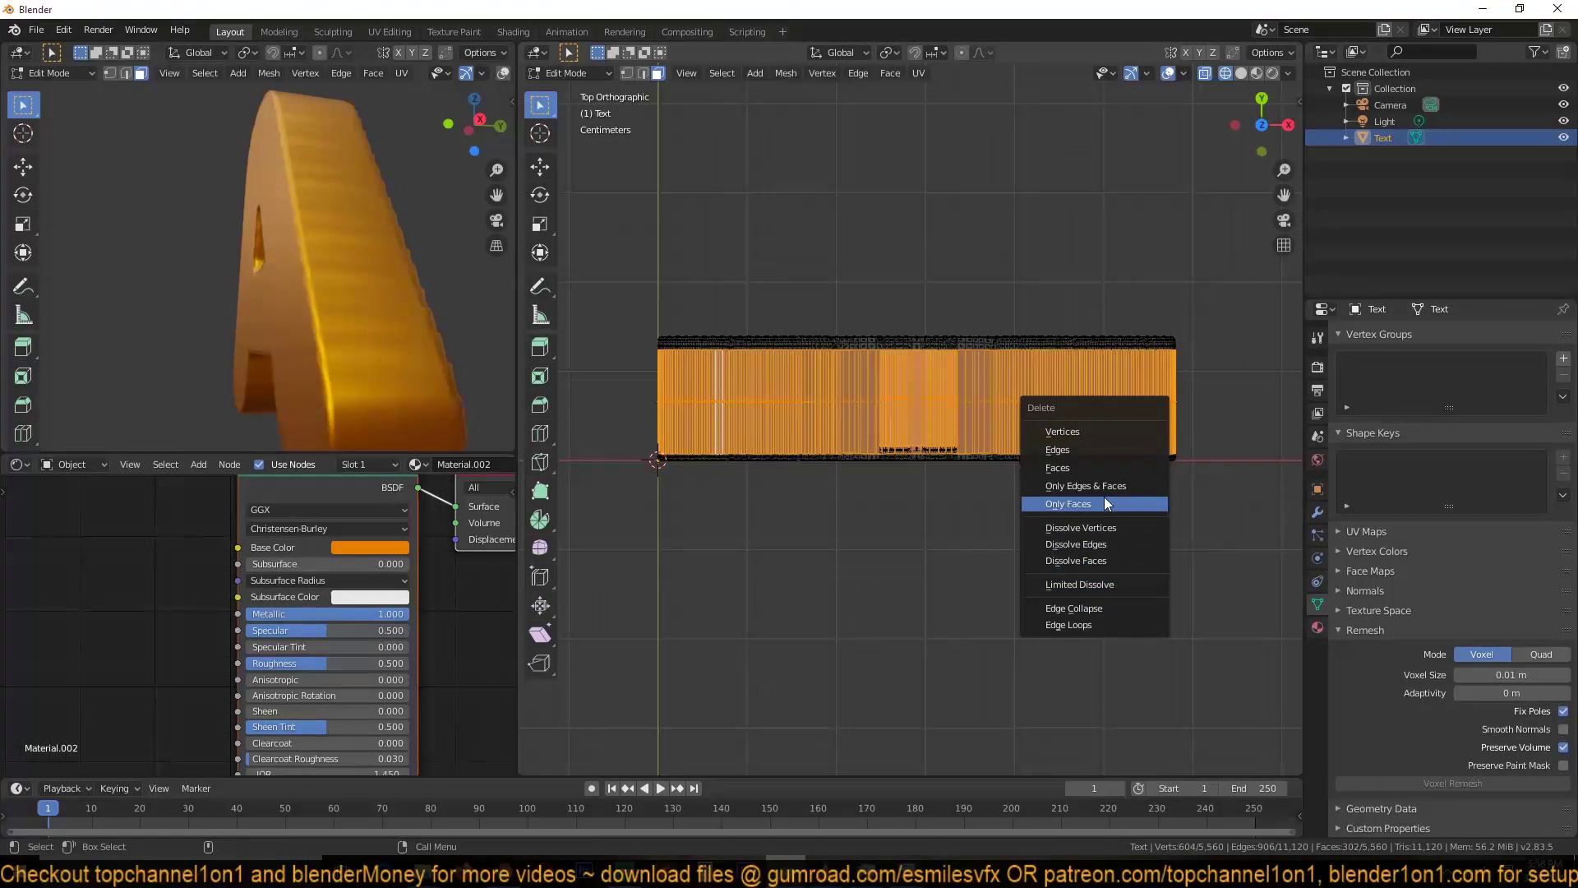
pyautogui.click(1103, 496)
# Step: Switch to solid shading, select a top edge, and return the A to Object Mode
pyautogui.press('z')
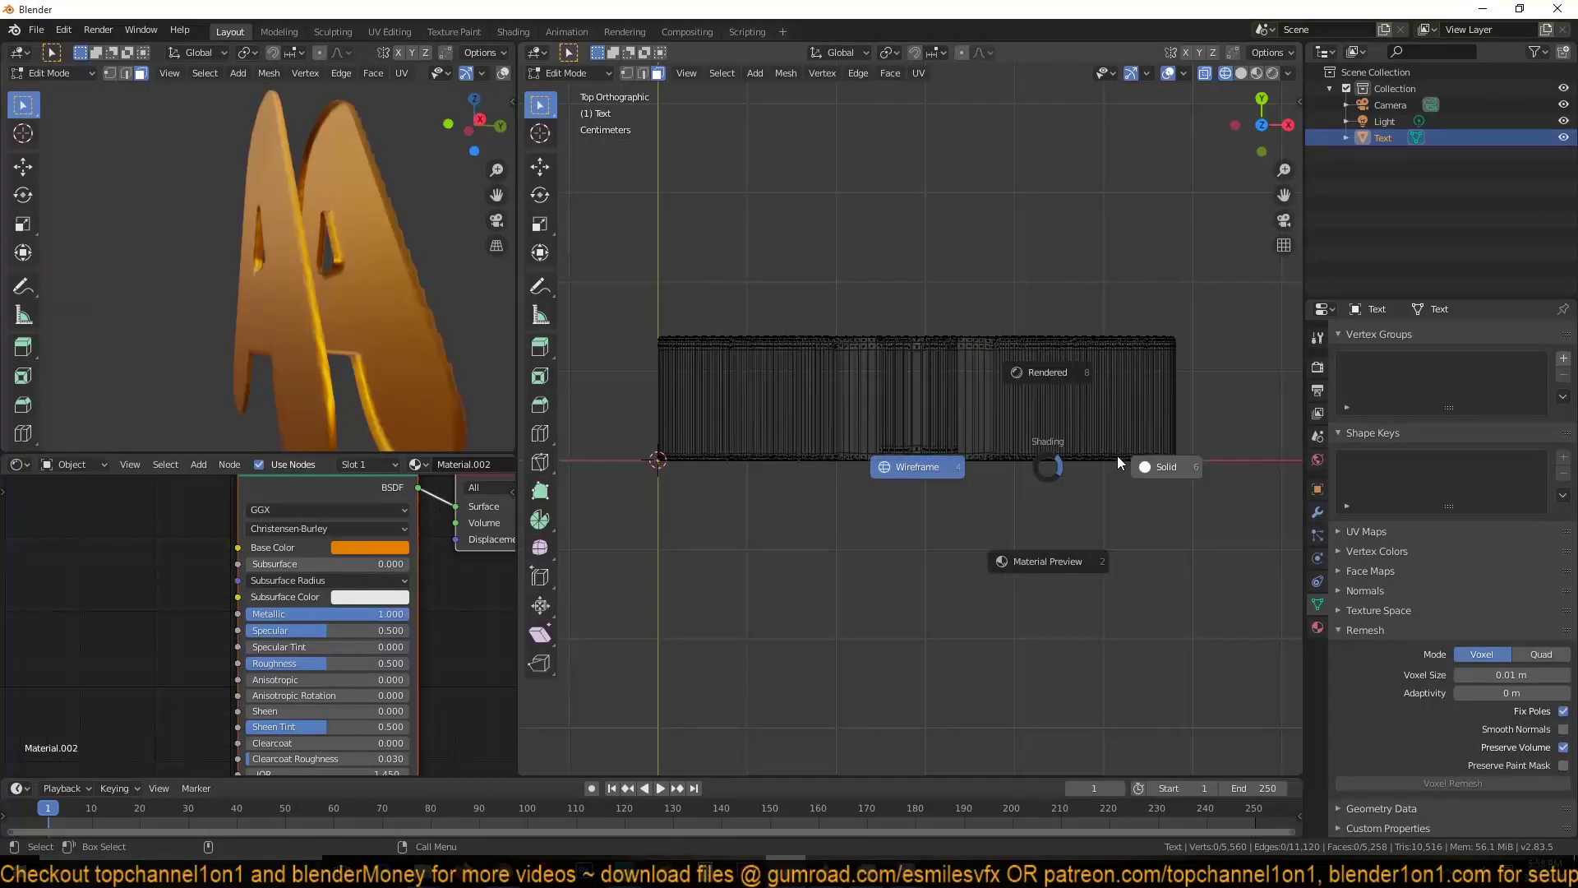
pyautogui.click(1146, 461)
pyautogui.moveTo(1147, 461)
pyautogui.mouseDown(button='middle')
pyautogui.moveTo(917, 365)
pyautogui.moveTo(812, 291)
pyautogui.moveTo(886, 183)
pyautogui.mouseUp(button='middle')
pyautogui.press('2')
pyautogui.click(921, 151)
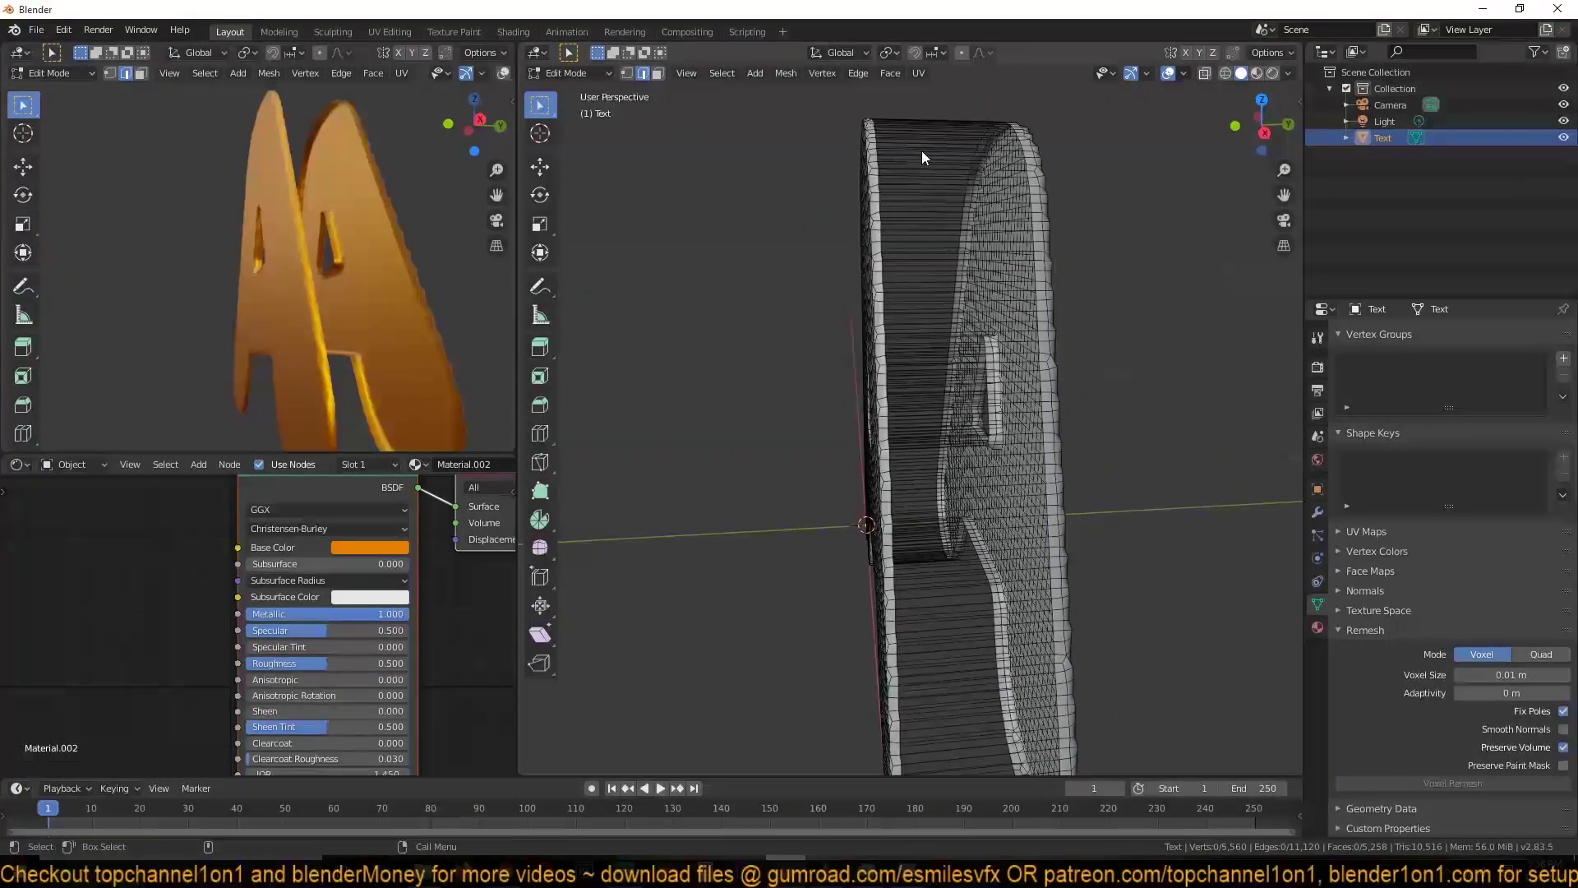
pyautogui.moveTo(914, 239); pyautogui.dragTo(987, 386, button='middle')
pyautogui.press('Tab')
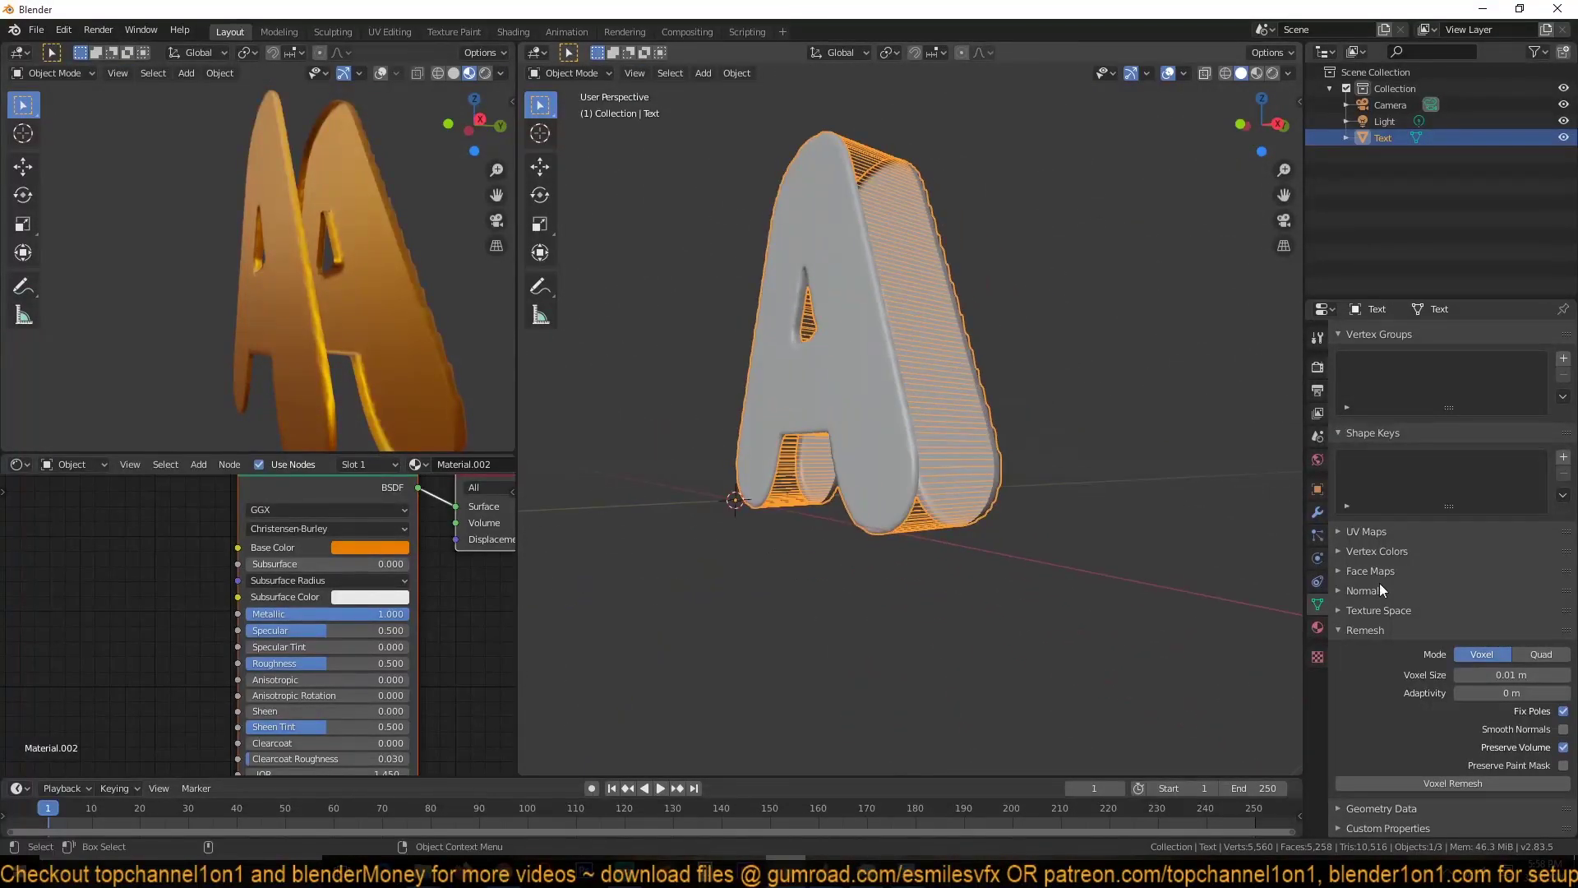
# Step: Add Cloth physics to the letter A and run a quick test playback
pyautogui.click(1317, 558)
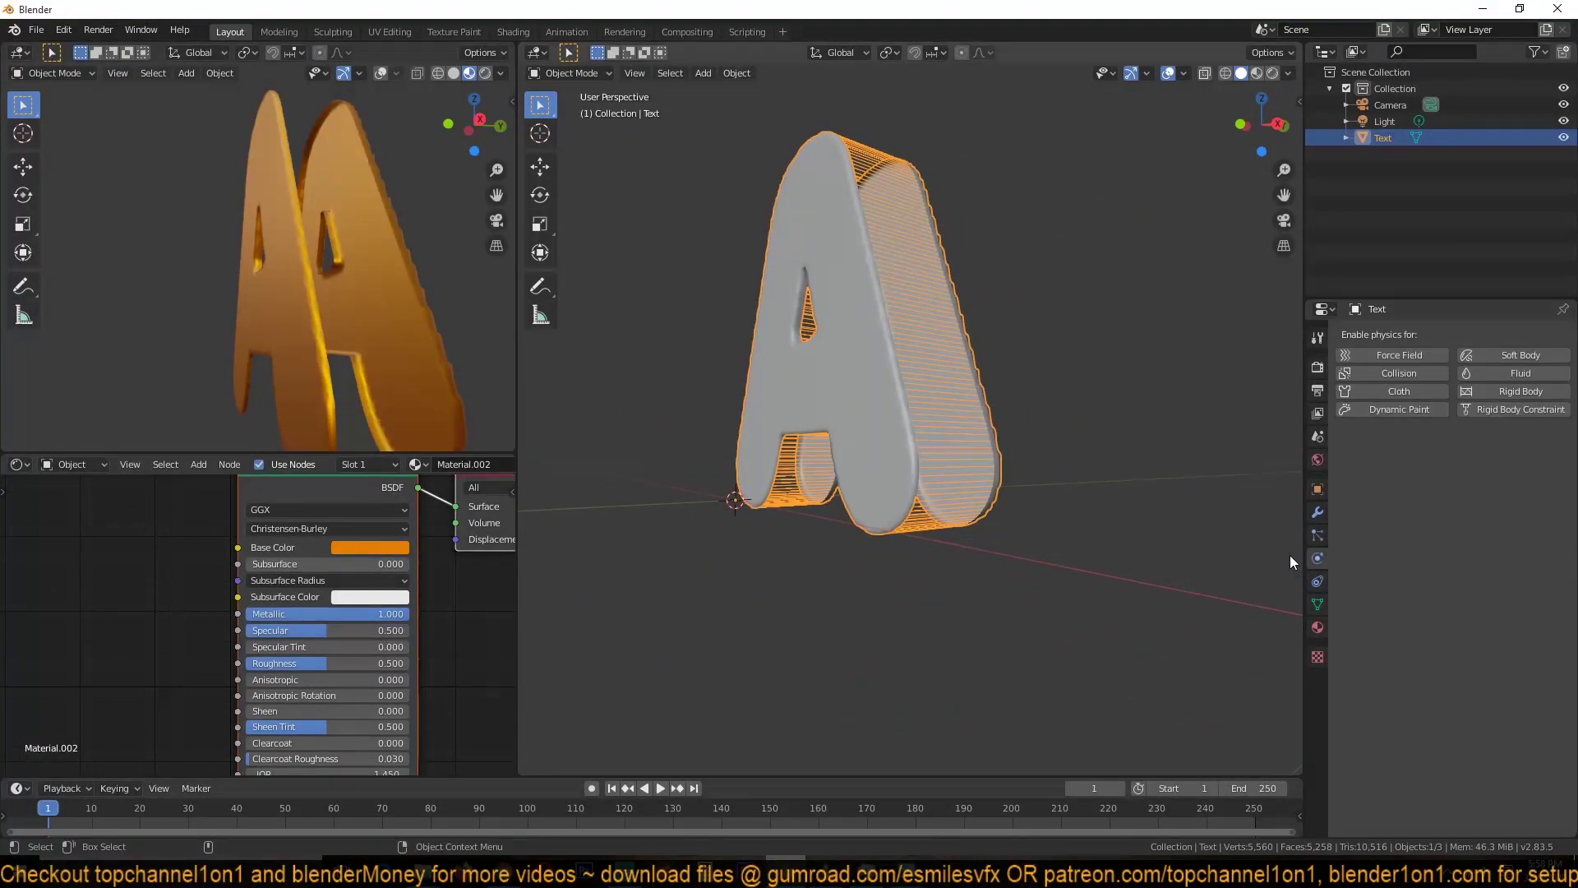
pyautogui.click(1393, 390)
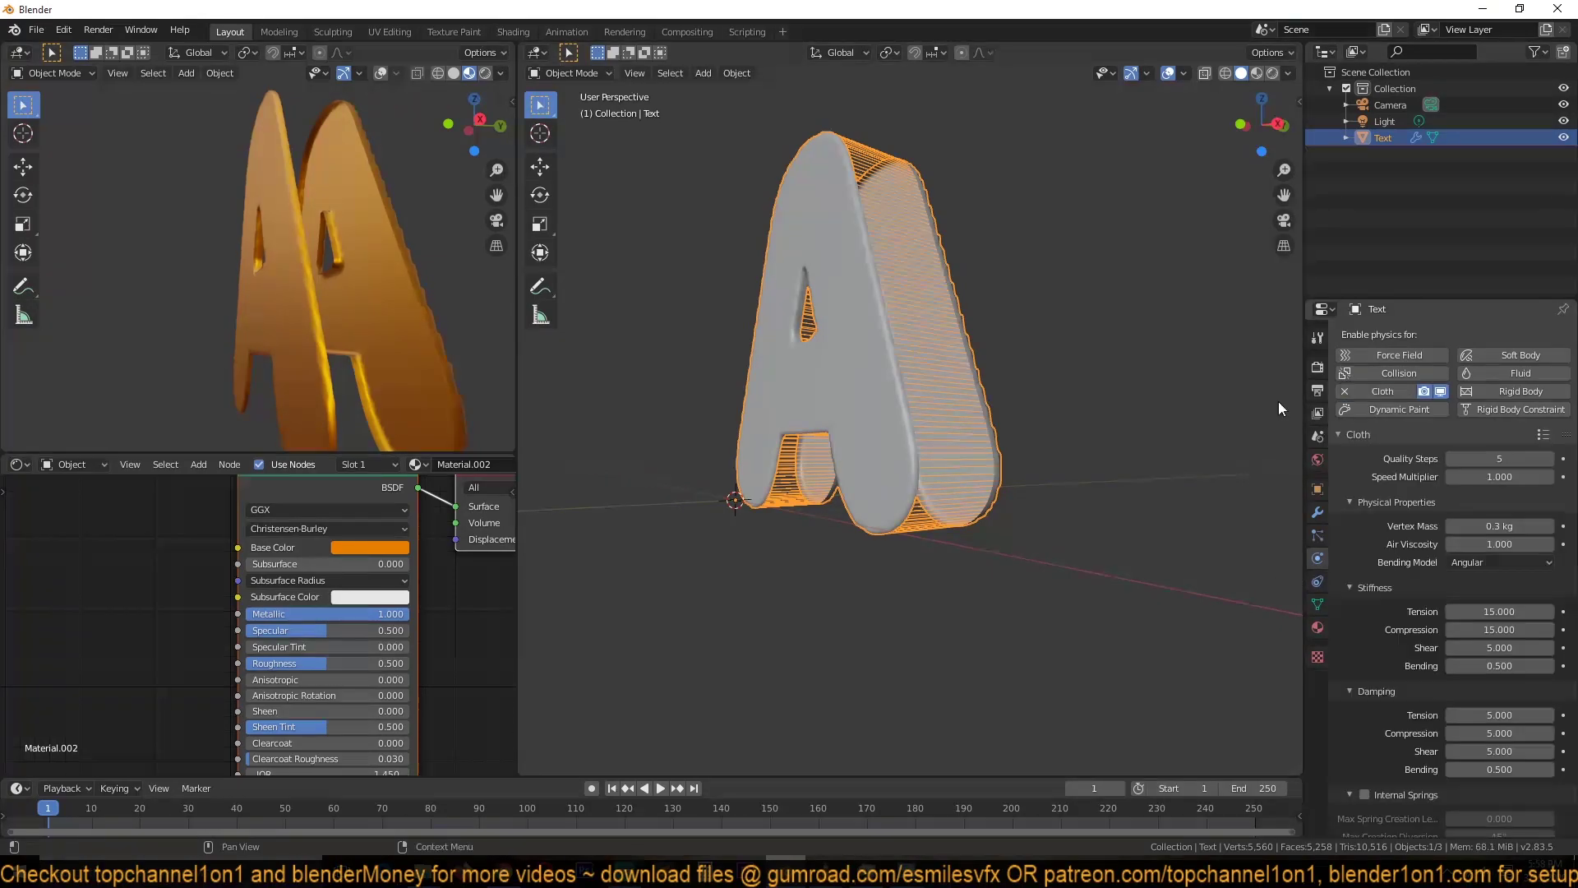
pyautogui.press('space')
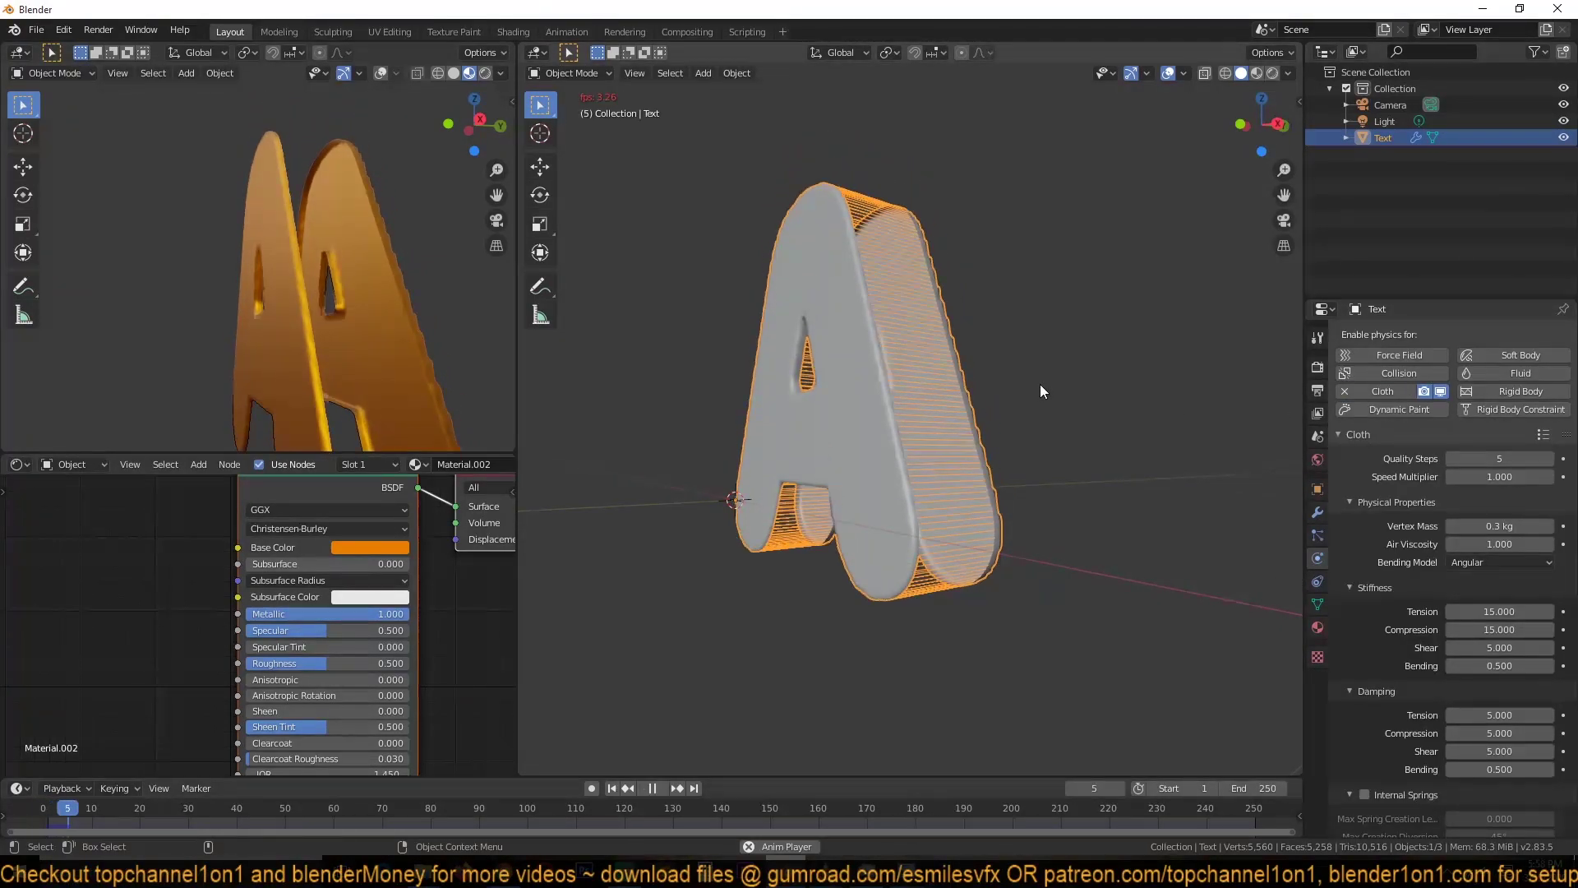
pyautogui.press('Escape')
# Step: Set the cloth's Field Weights Gravity to 0 and replay the simulation
pyautogui.scroll(-8, 1399, 547)
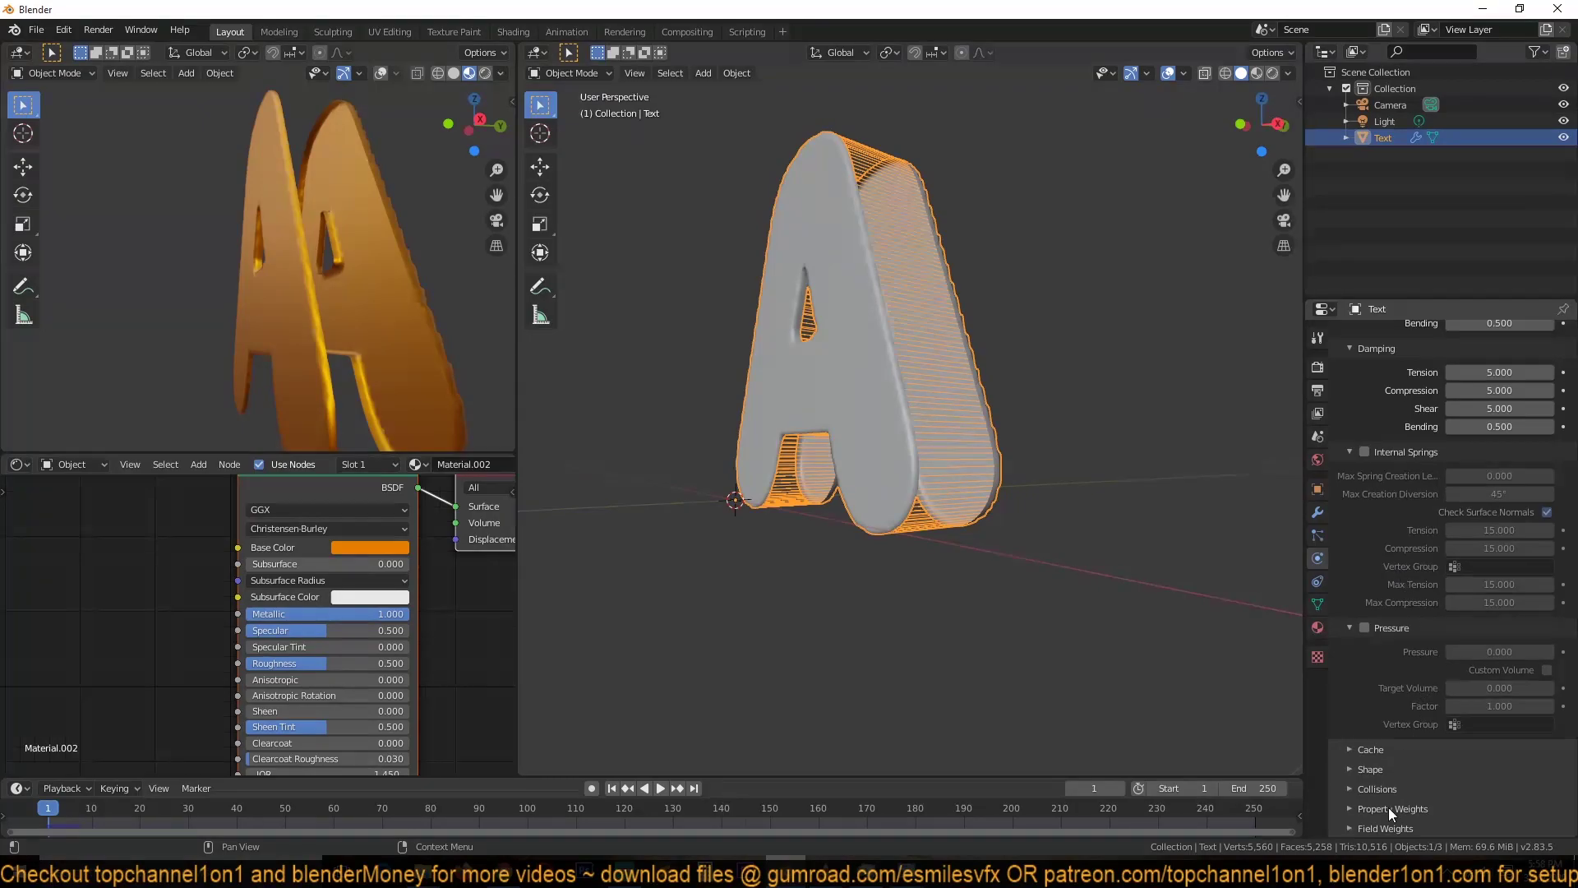
pyautogui.click(1394, 826)
pyautogui.scroll(-7, 1435, 789)
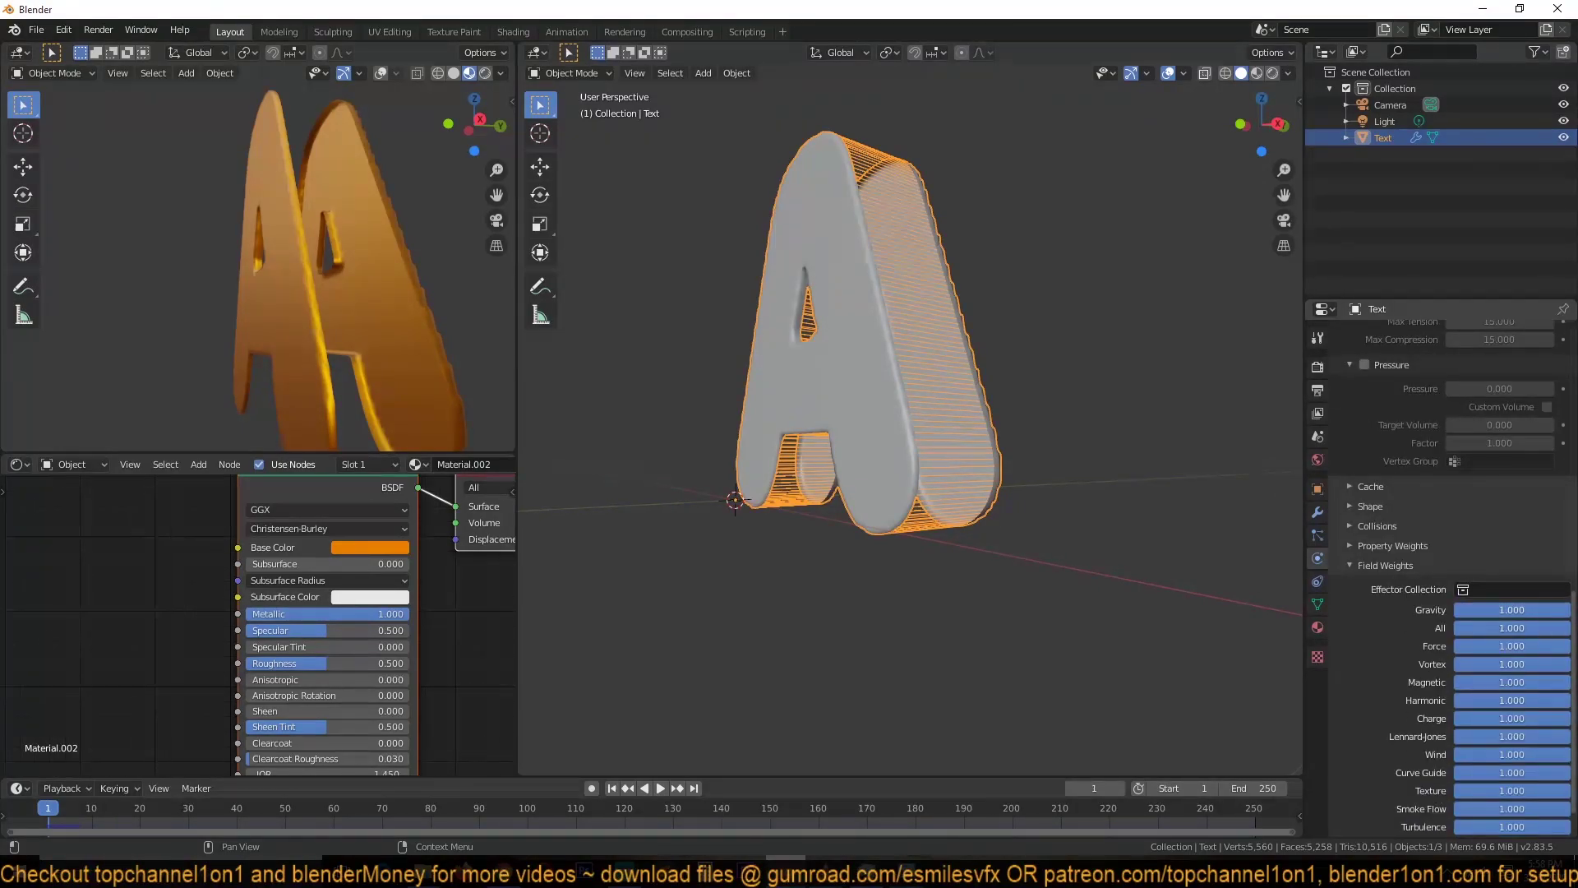
pyautogui.moveTo(1511, 609); pyautogui.dragTo(1460, 609)
pyautogui.hotkey('alt', 'a')
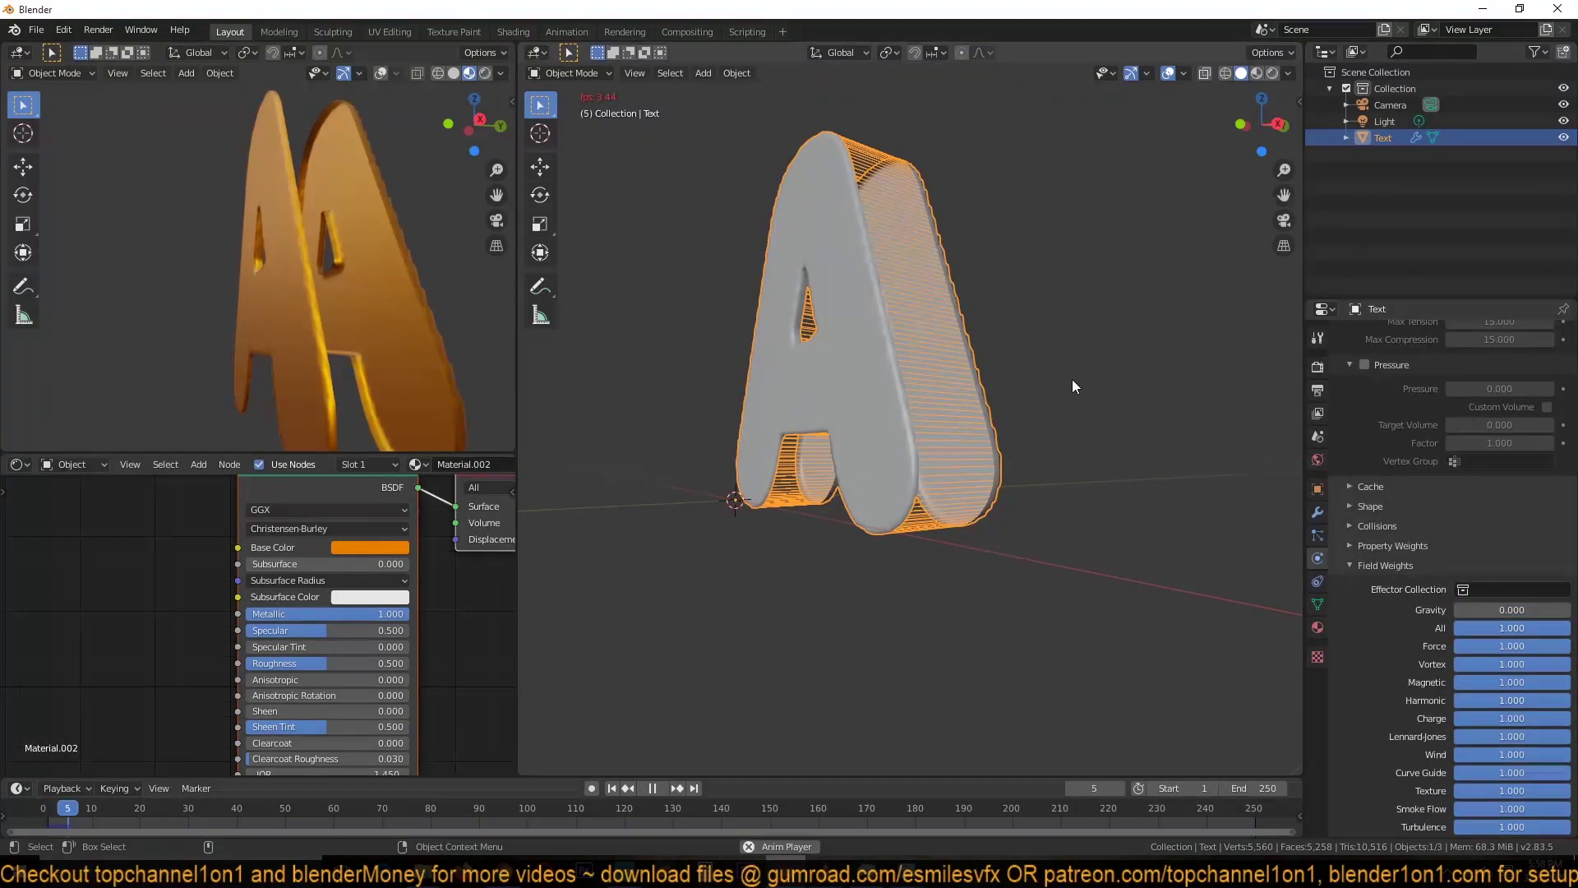
pyautogui.scroll(5, 1519, 634)
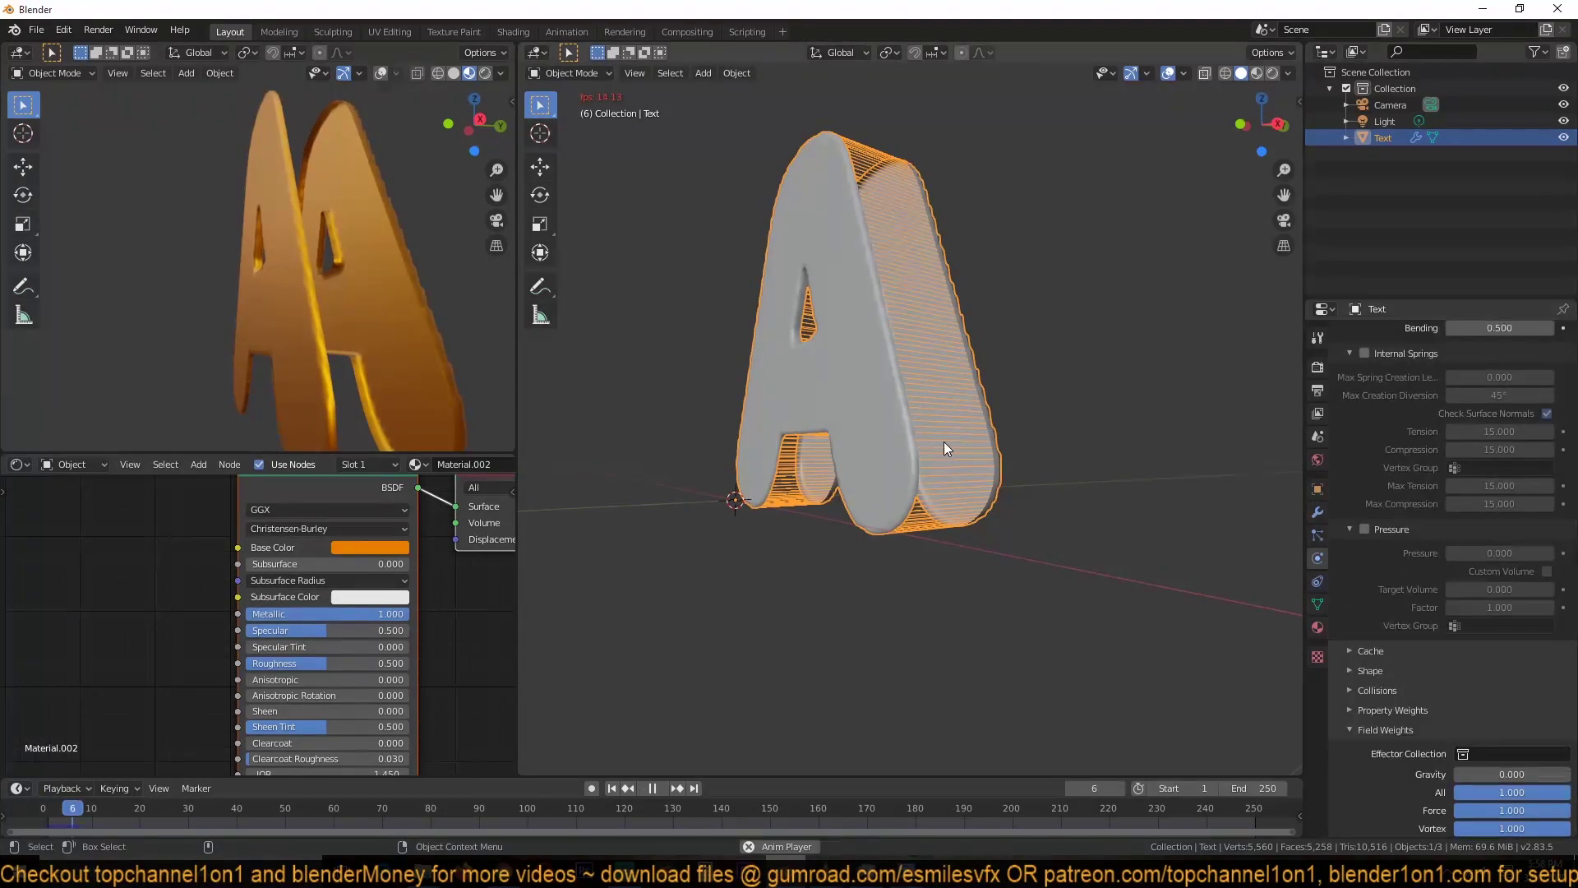
pyautogui.press('Escape')
# Step: Expand the cloth Shape settings, test the simulation, then undo back to the first frame
pyautogui.scroll(-2, 1462, 571)
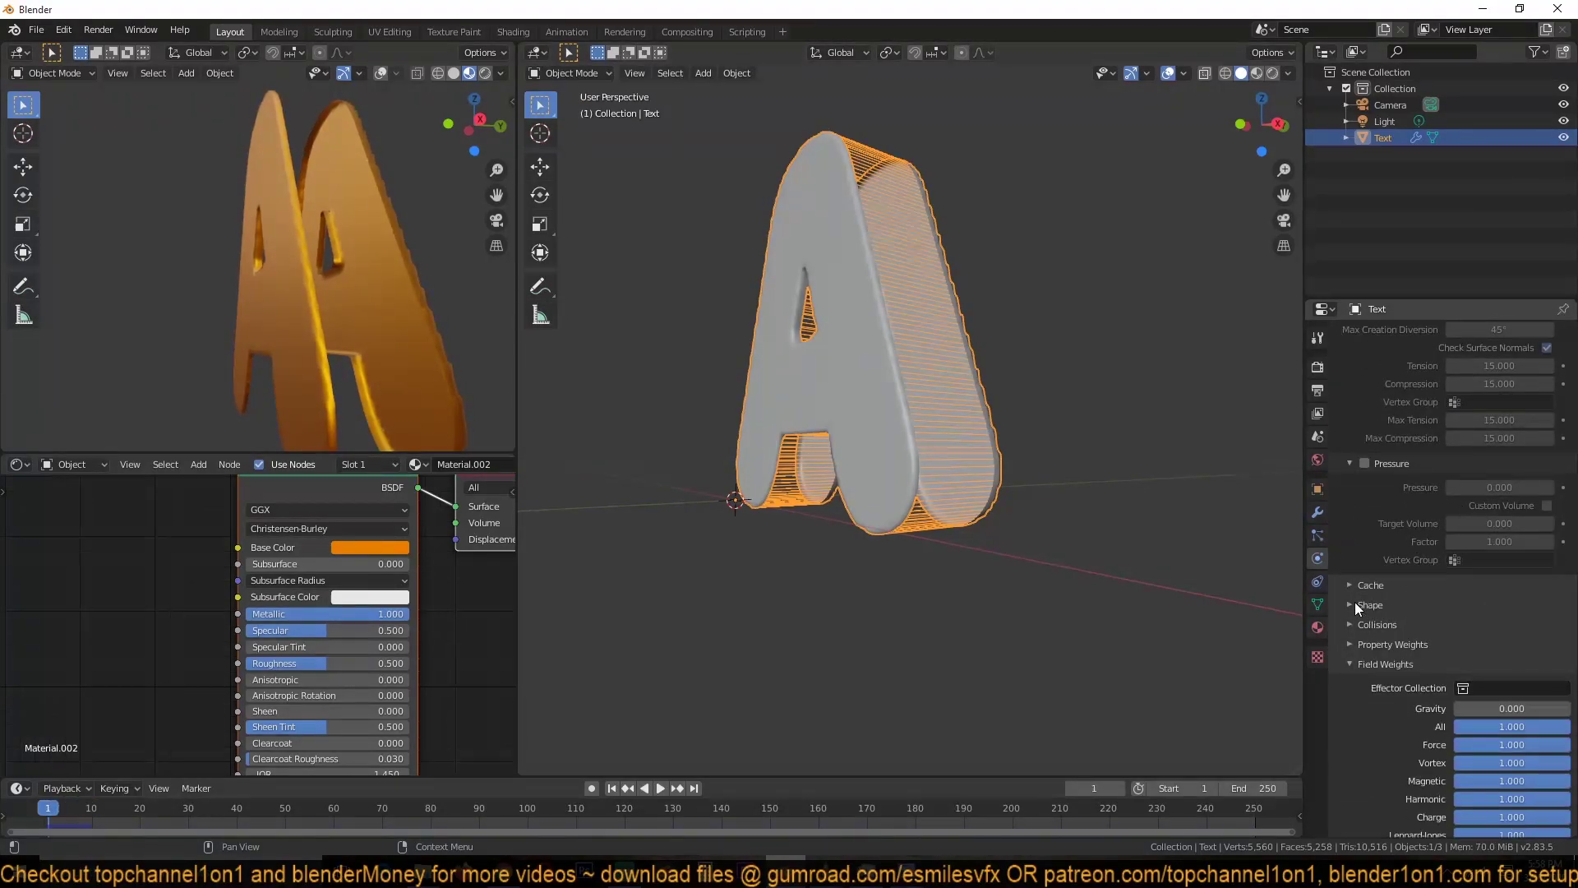
pyautogui.click(1371, 605)
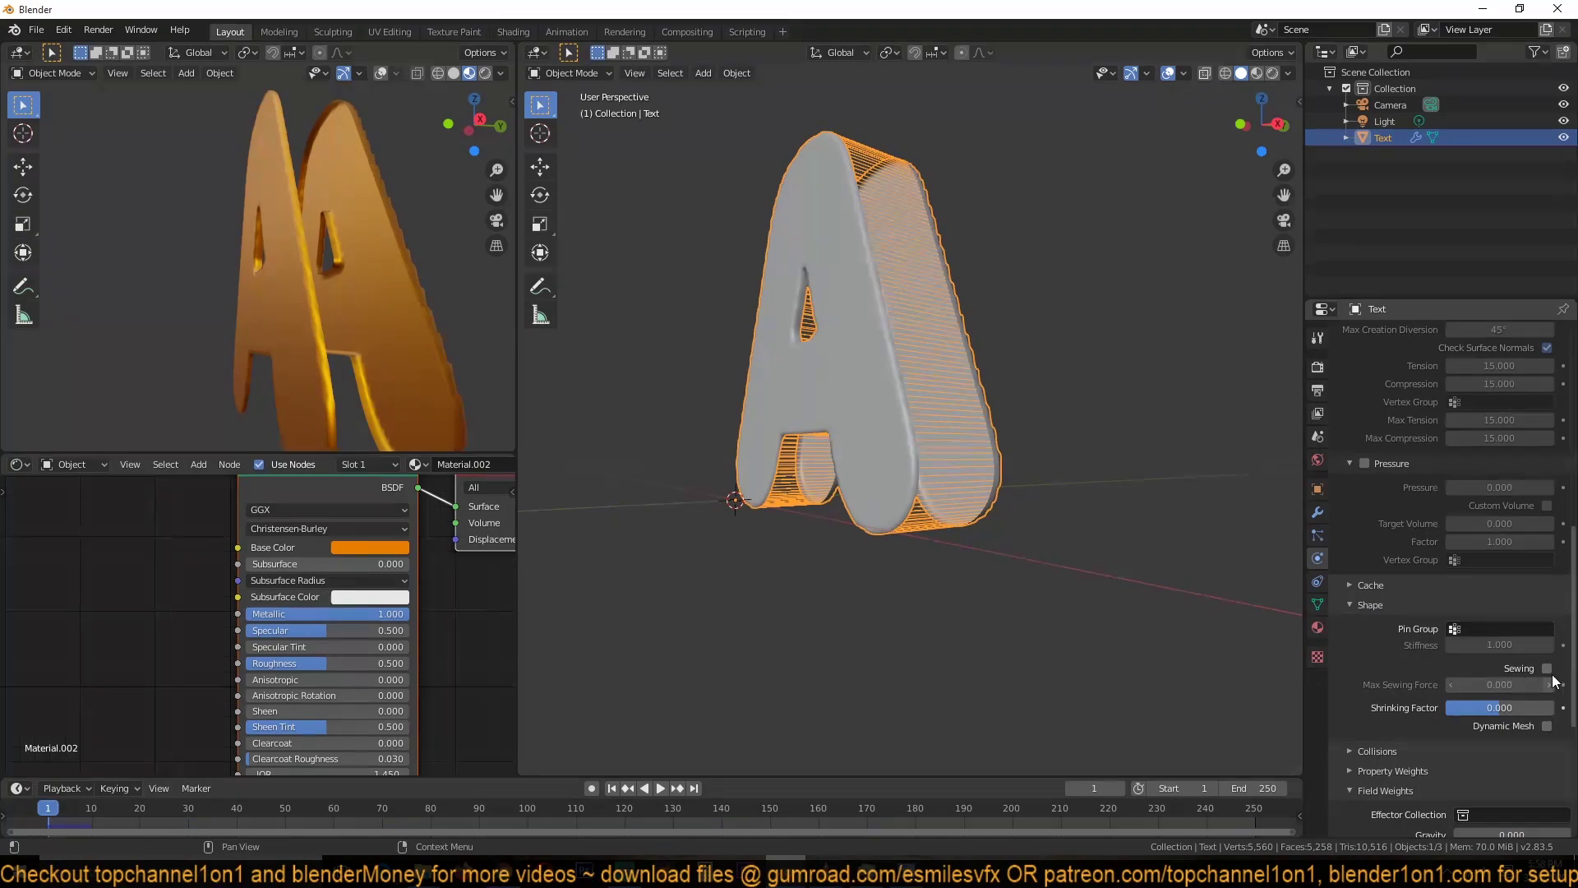
pyautogui.press('space')
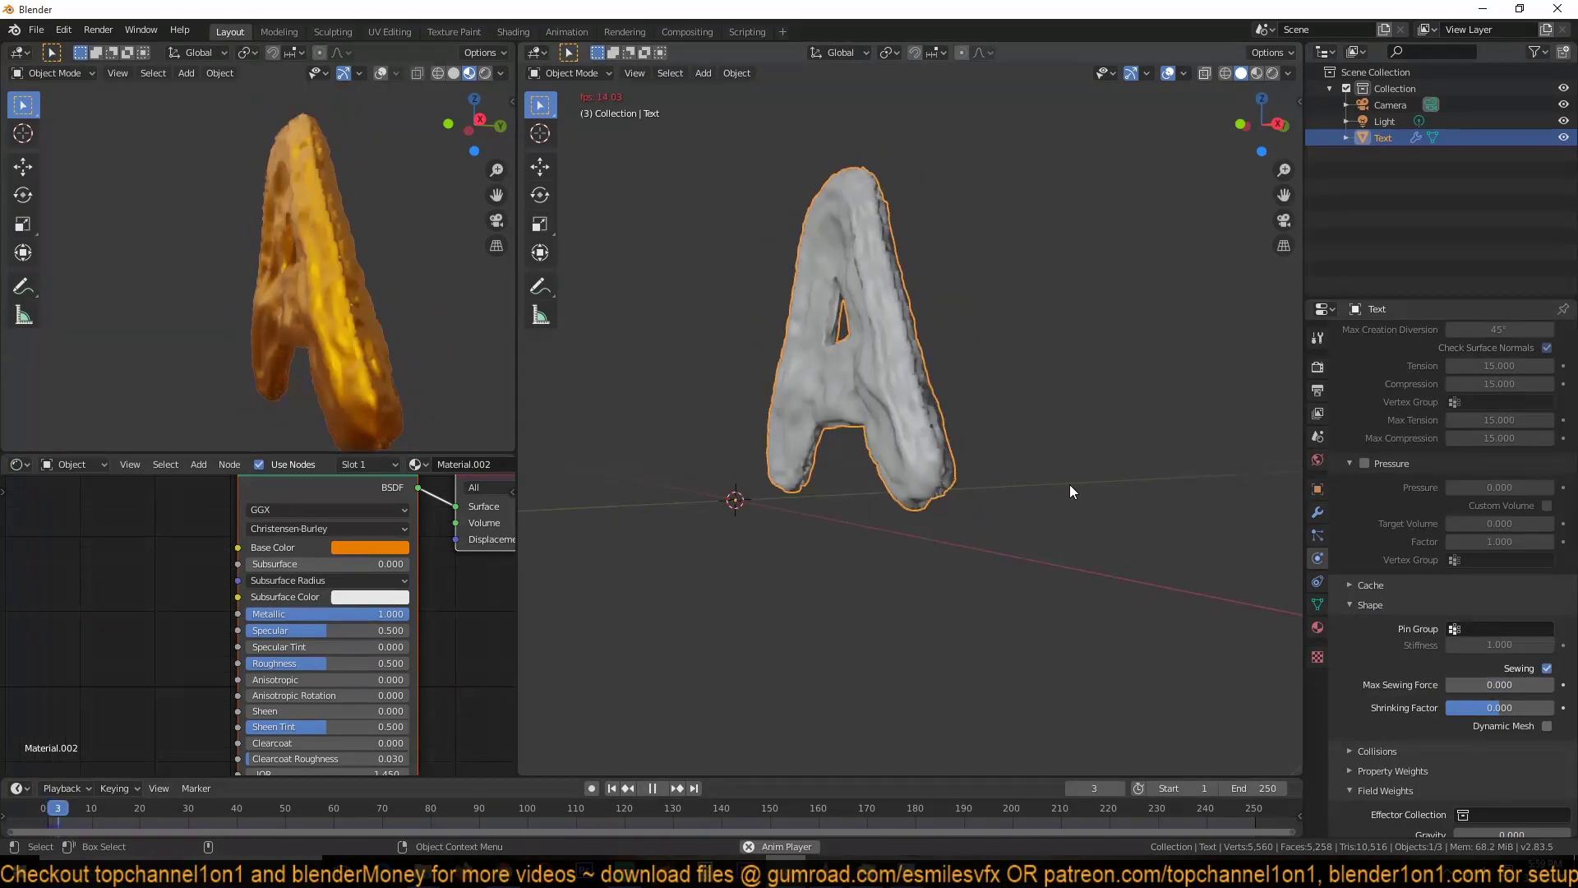
pyautogui.press('space')
pyautogui.moveTo(819, 290); pyautogui.dragTo(721, 321, button='middle')
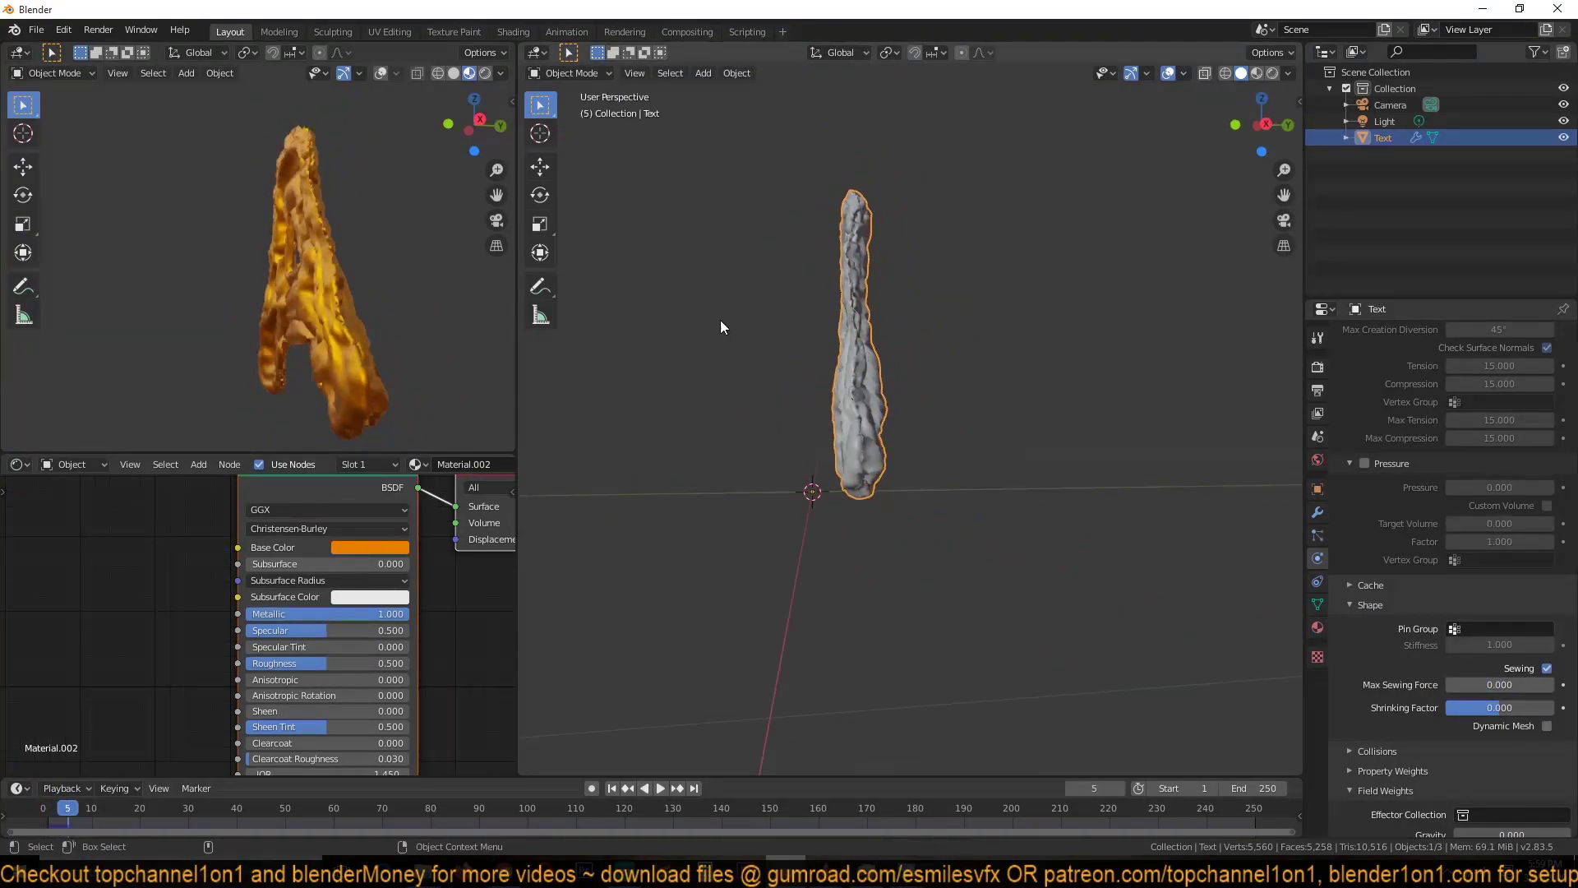
pyautogui.hotkey('ctrl', 'z')
pyautogui.moveTo(978, 392); pyautogui.dragTo(1043, 512, button='middle')
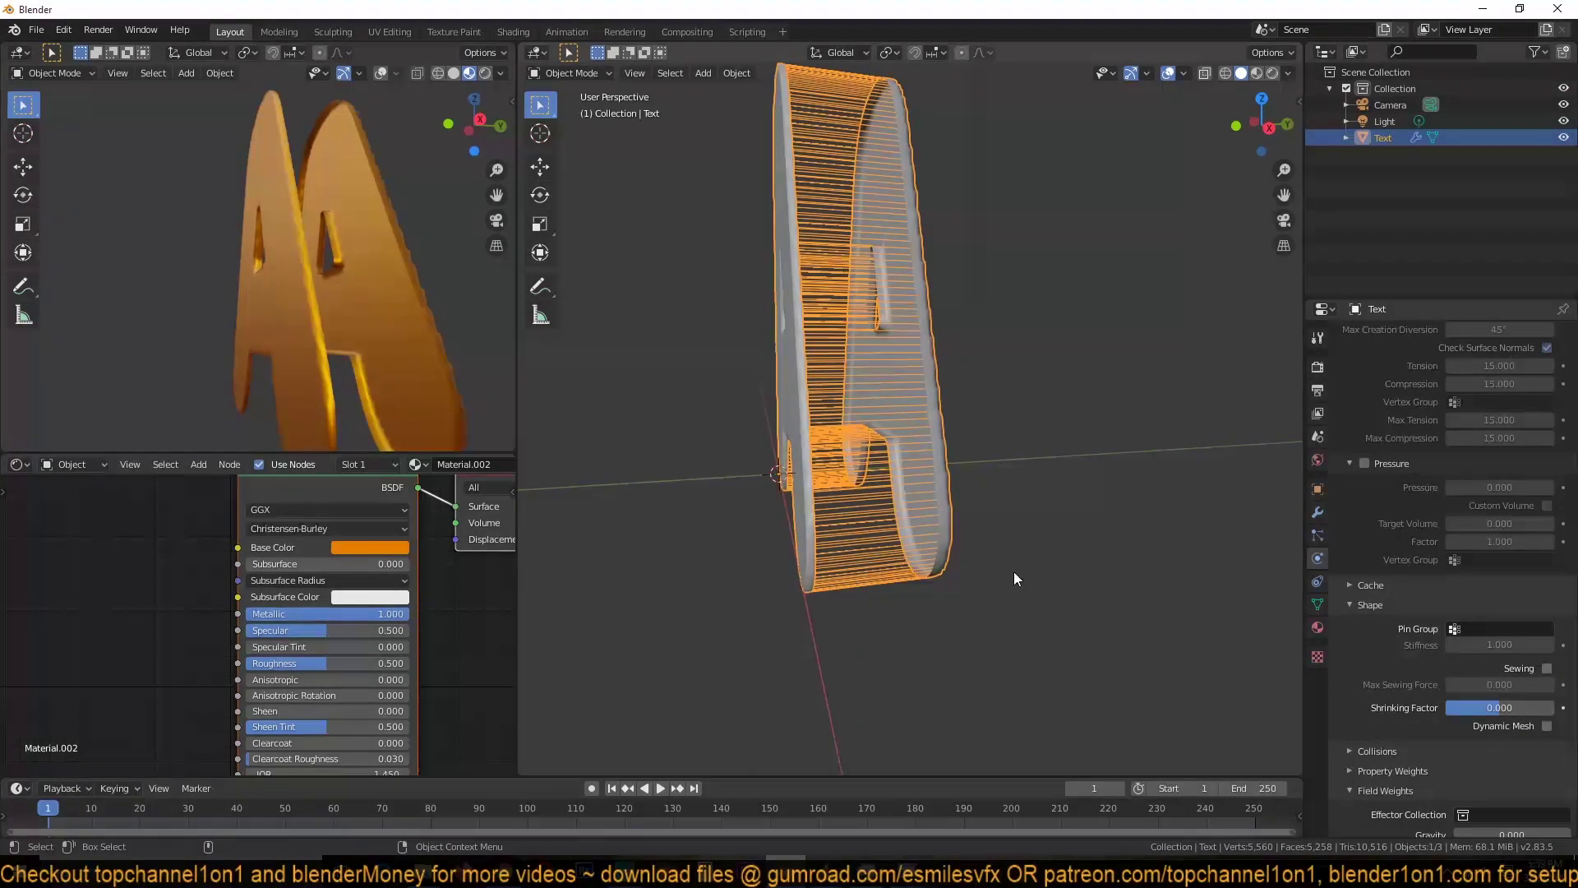
# Step: Enable cloth sewing with Max Sewing Force 1 and play until the A's seams pull shut
pyautogui.scroll(-2, 1438, 641)
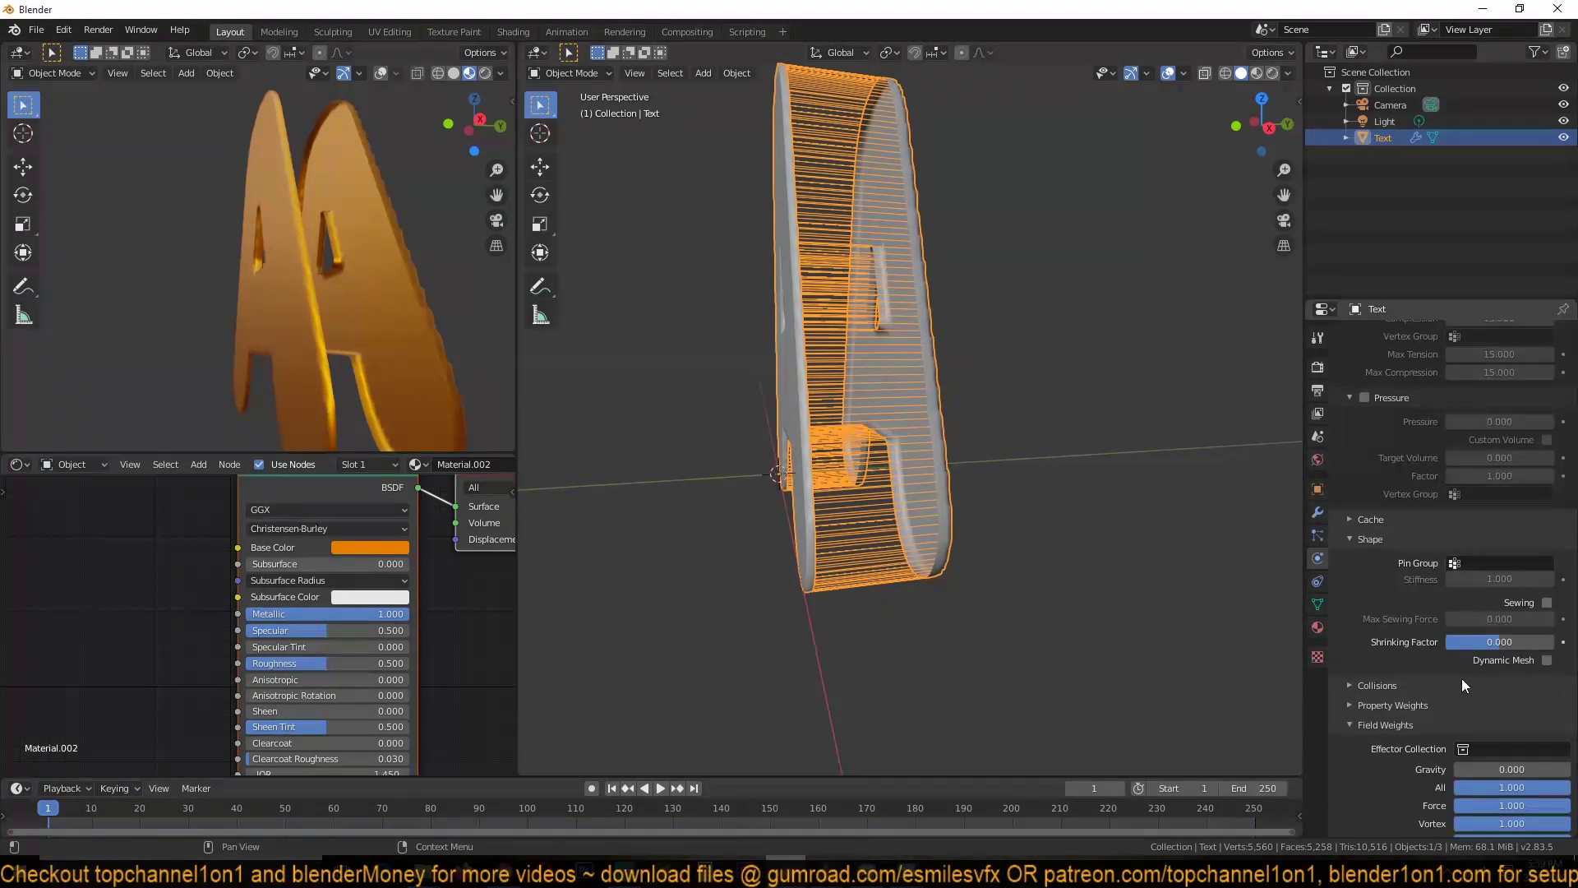
pyautogui.click(1545, 604)
pyautogui.click(1448, 621)
pyautogui.write('0.0')
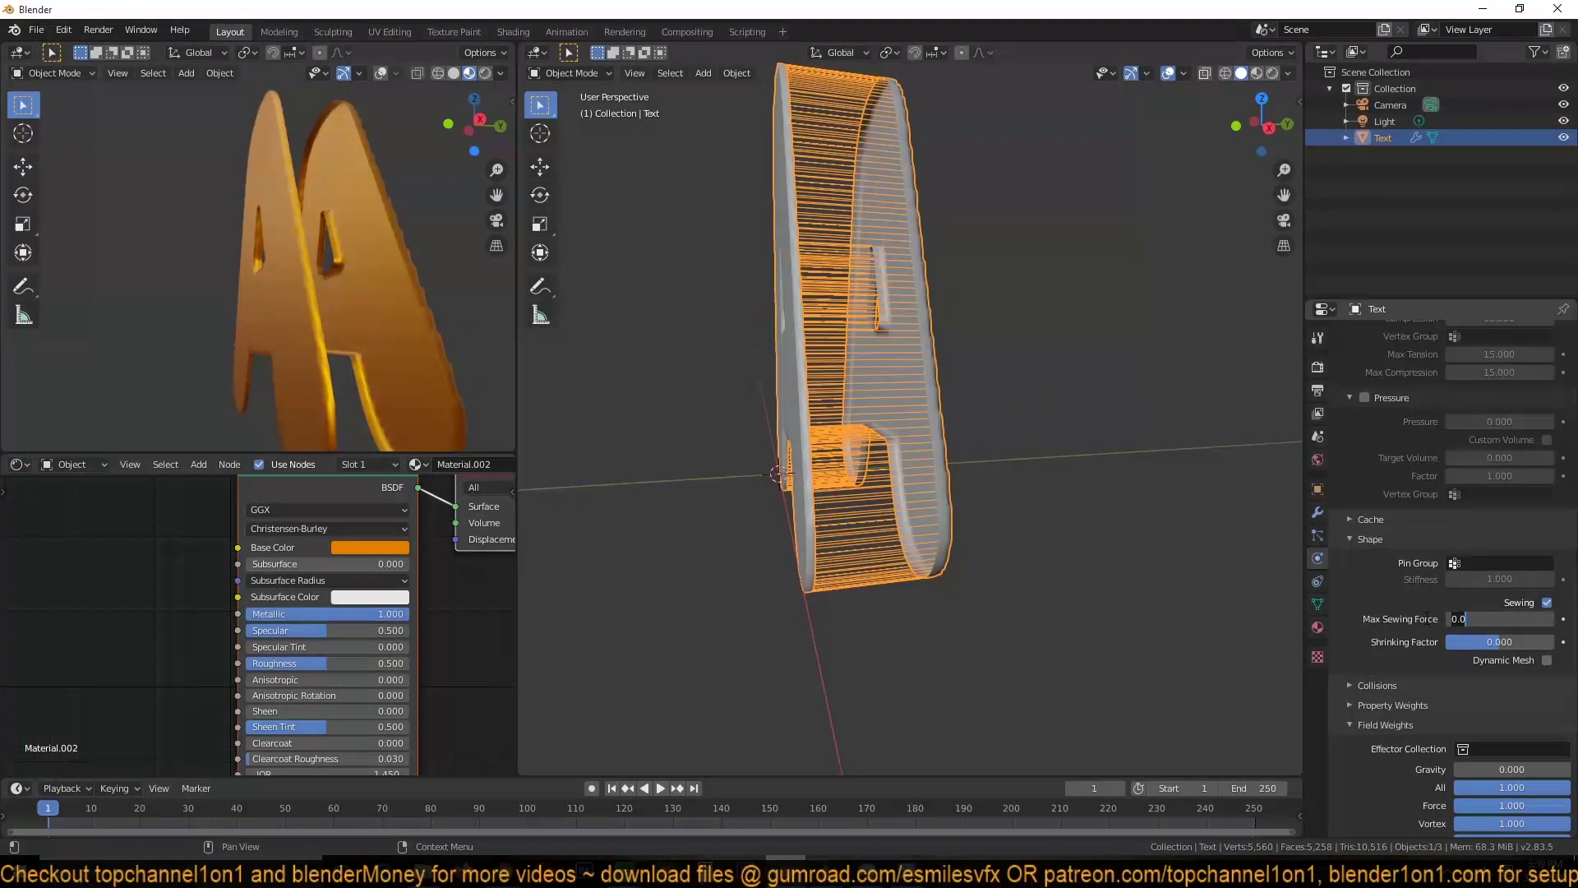
pyautogui.press('Return')
pyautogui.press('space')
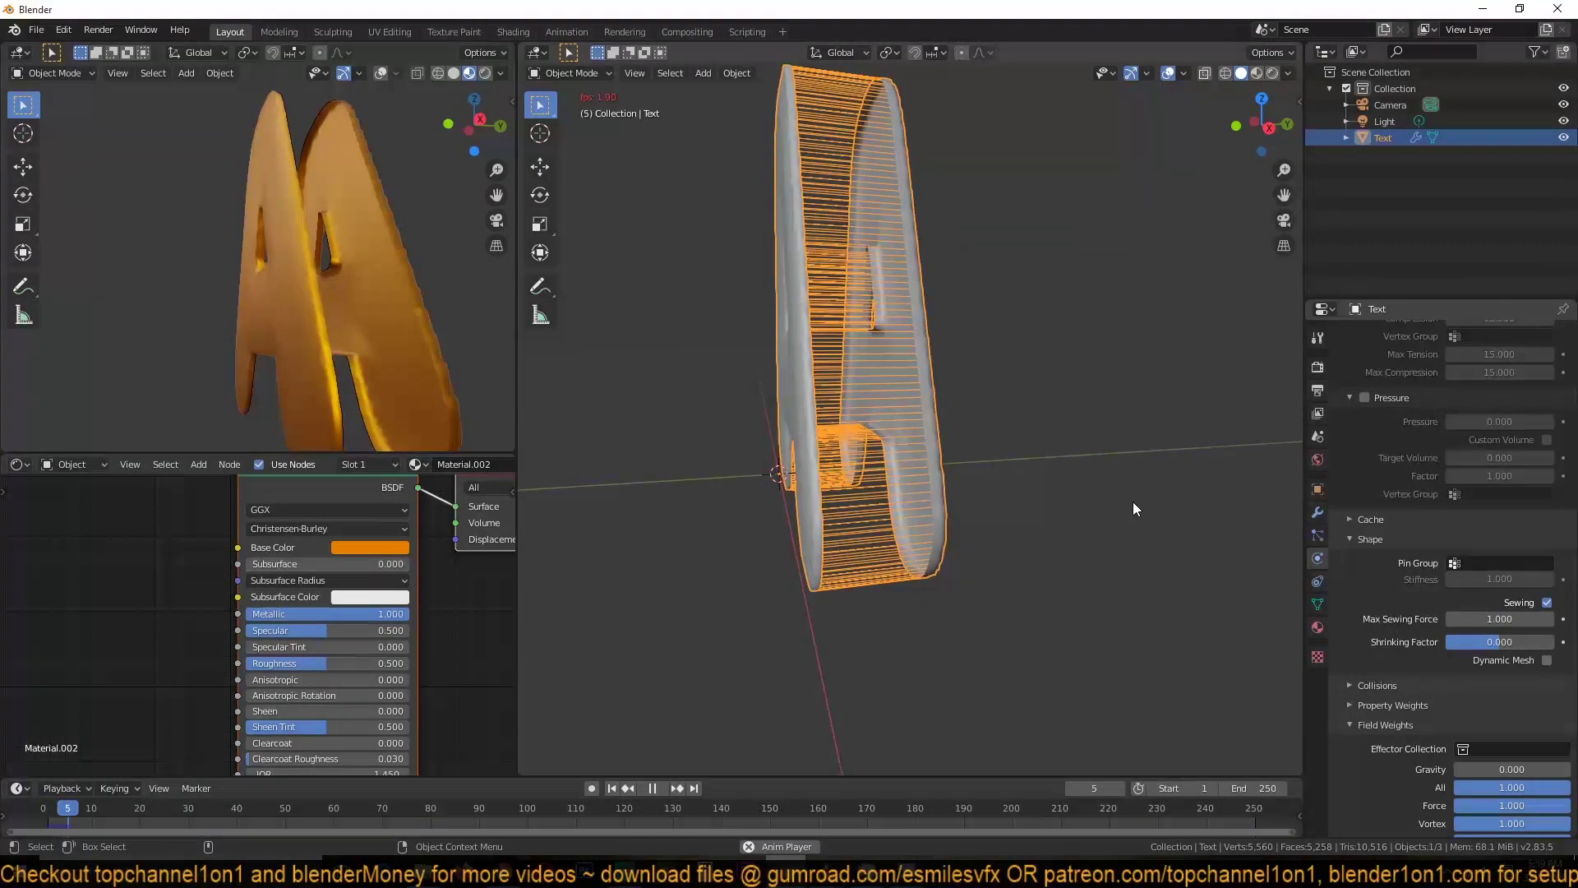
pyautogui.moveTo(1140, 501); pyautogui.dragTo(1141, 501, button='middle')
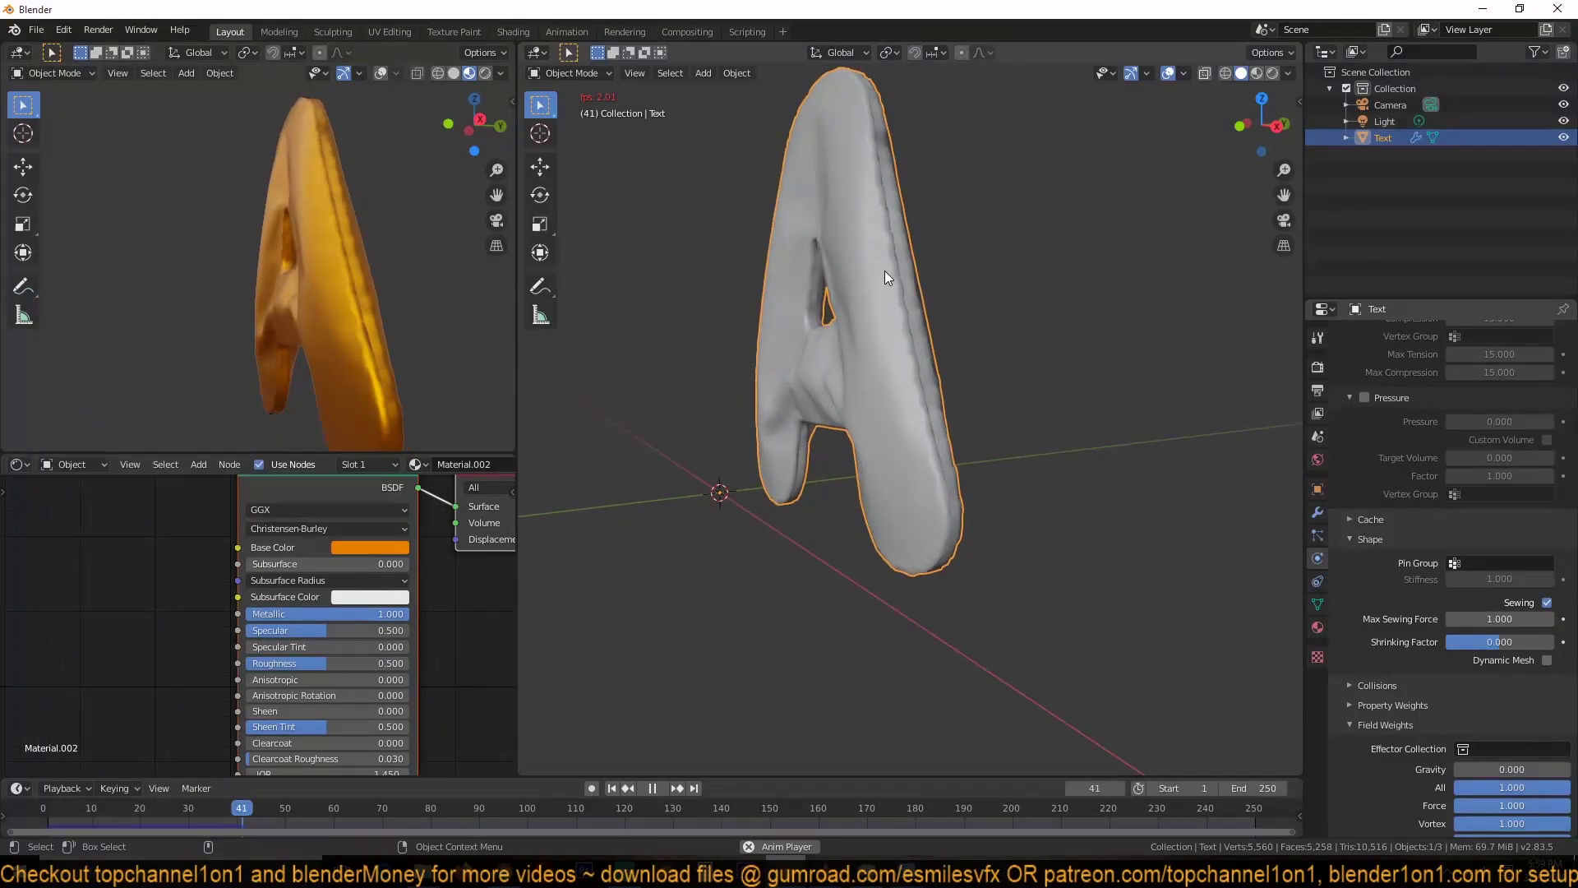
# Step: Stop playback at the inflated frame and apply the Cloth modifier as a shape key
pyautogui.press('space')
pyautogui.moveTo(888, 278); pyautogui.dragTo(1138, 472, button='middle')
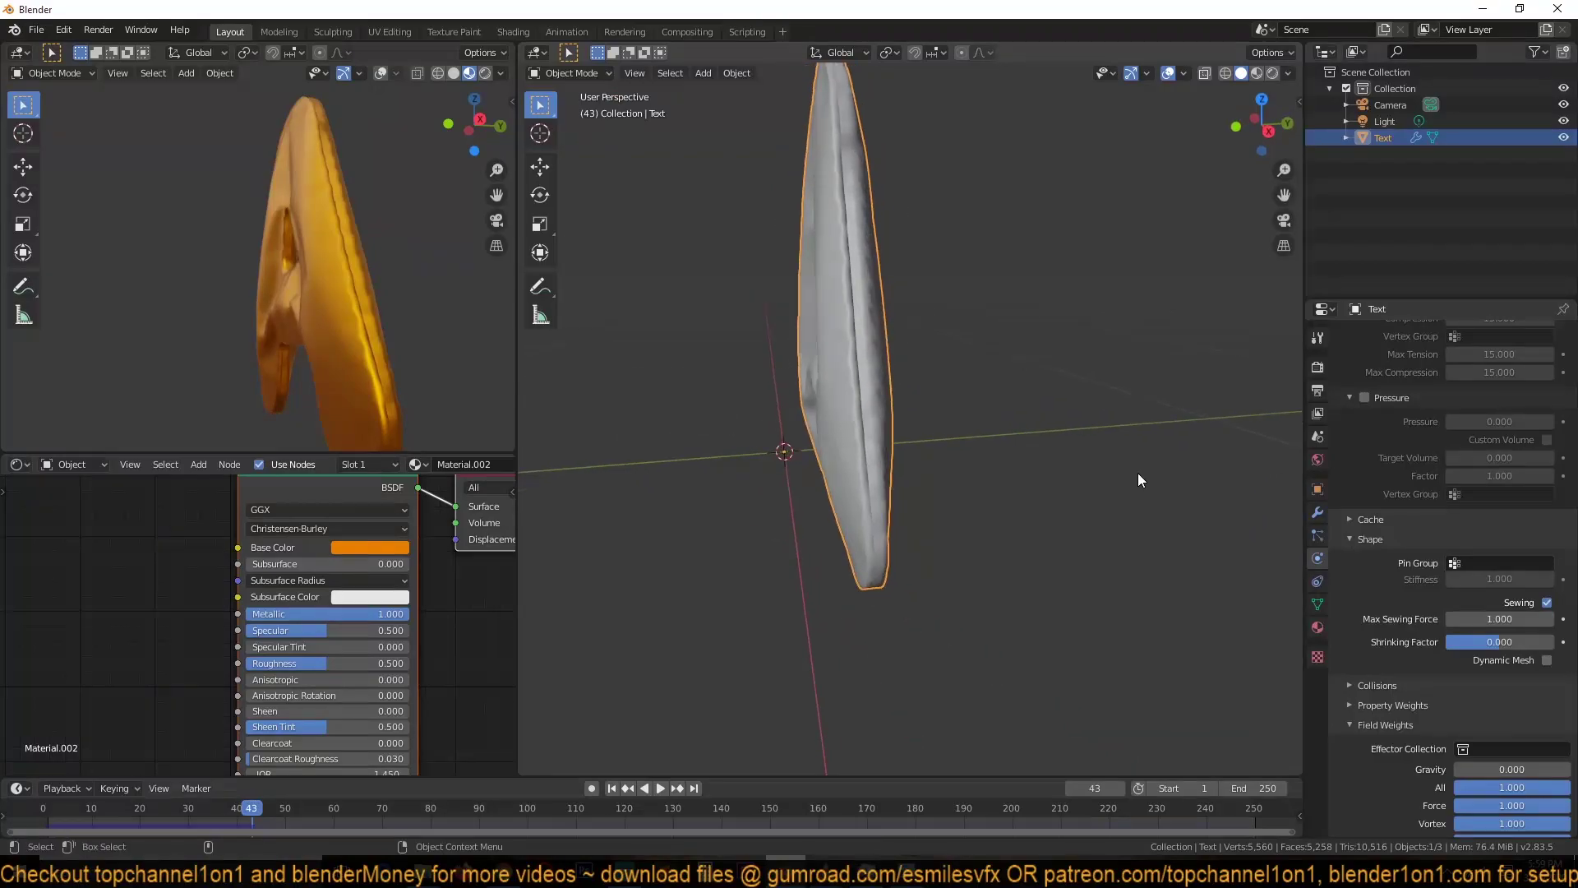
pyautogui.click(1317, 513)
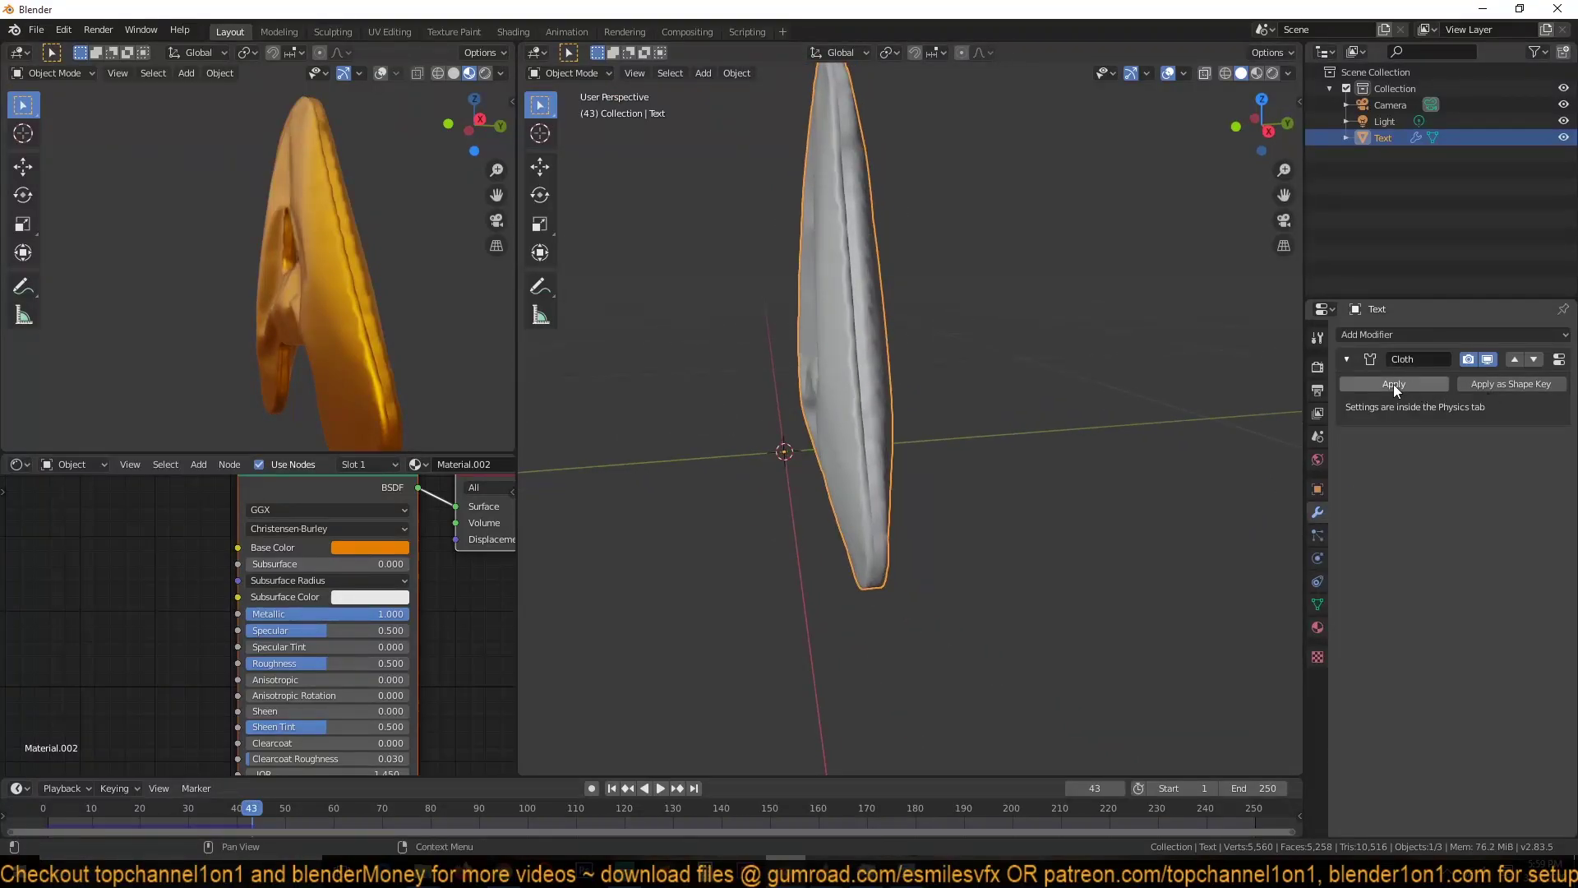
pyautogui.moveTo(850, 324); pyautogui.dragTo(929, 526, button='middle')
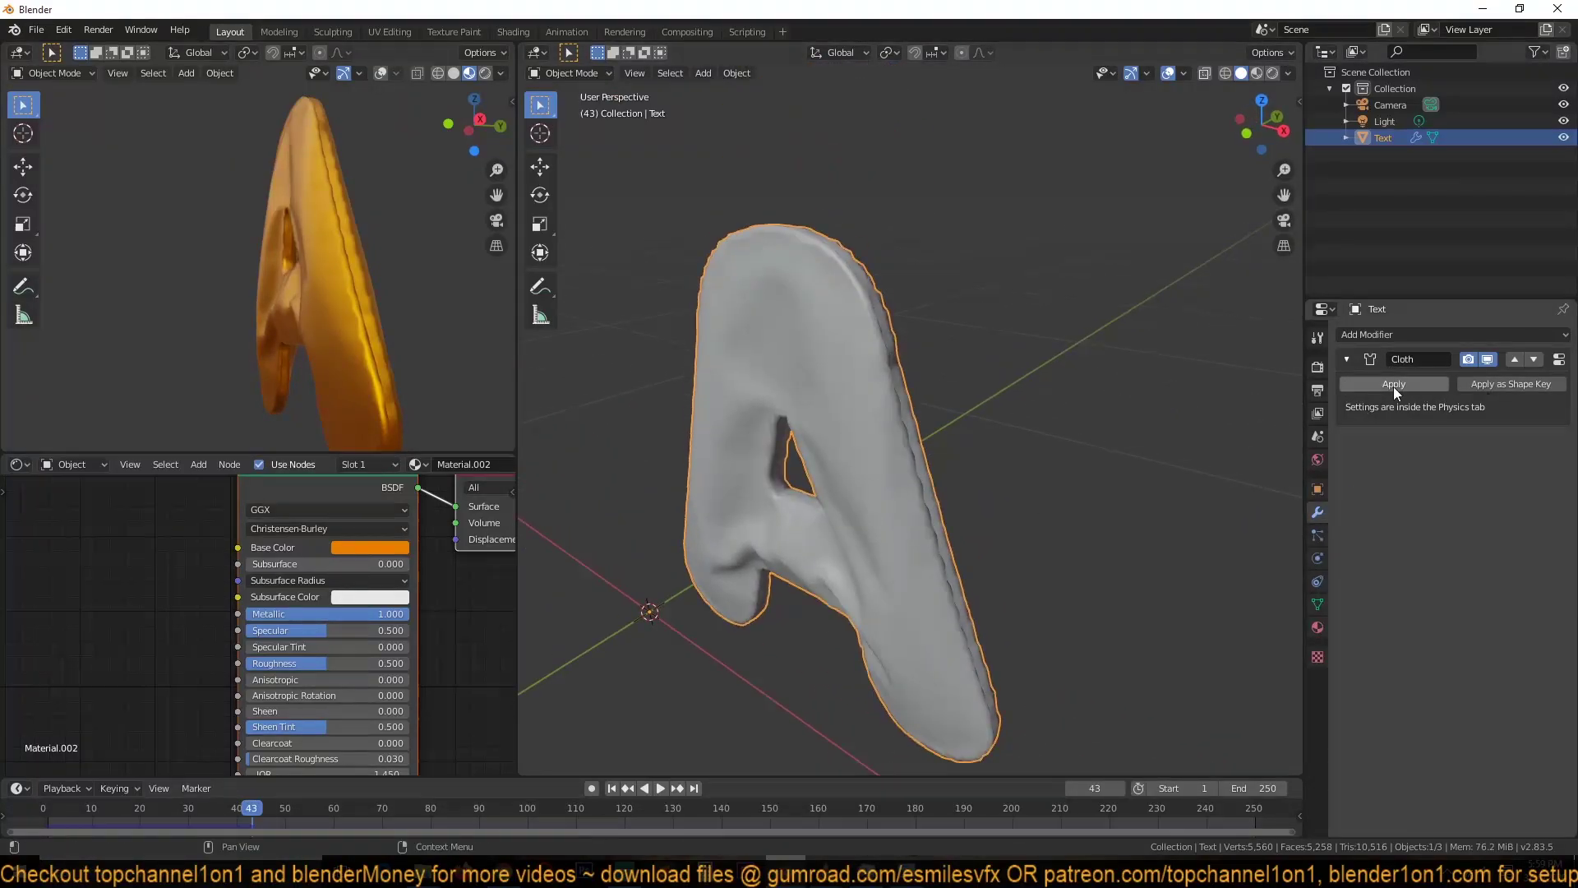
pyautogui.click(1496, 383)
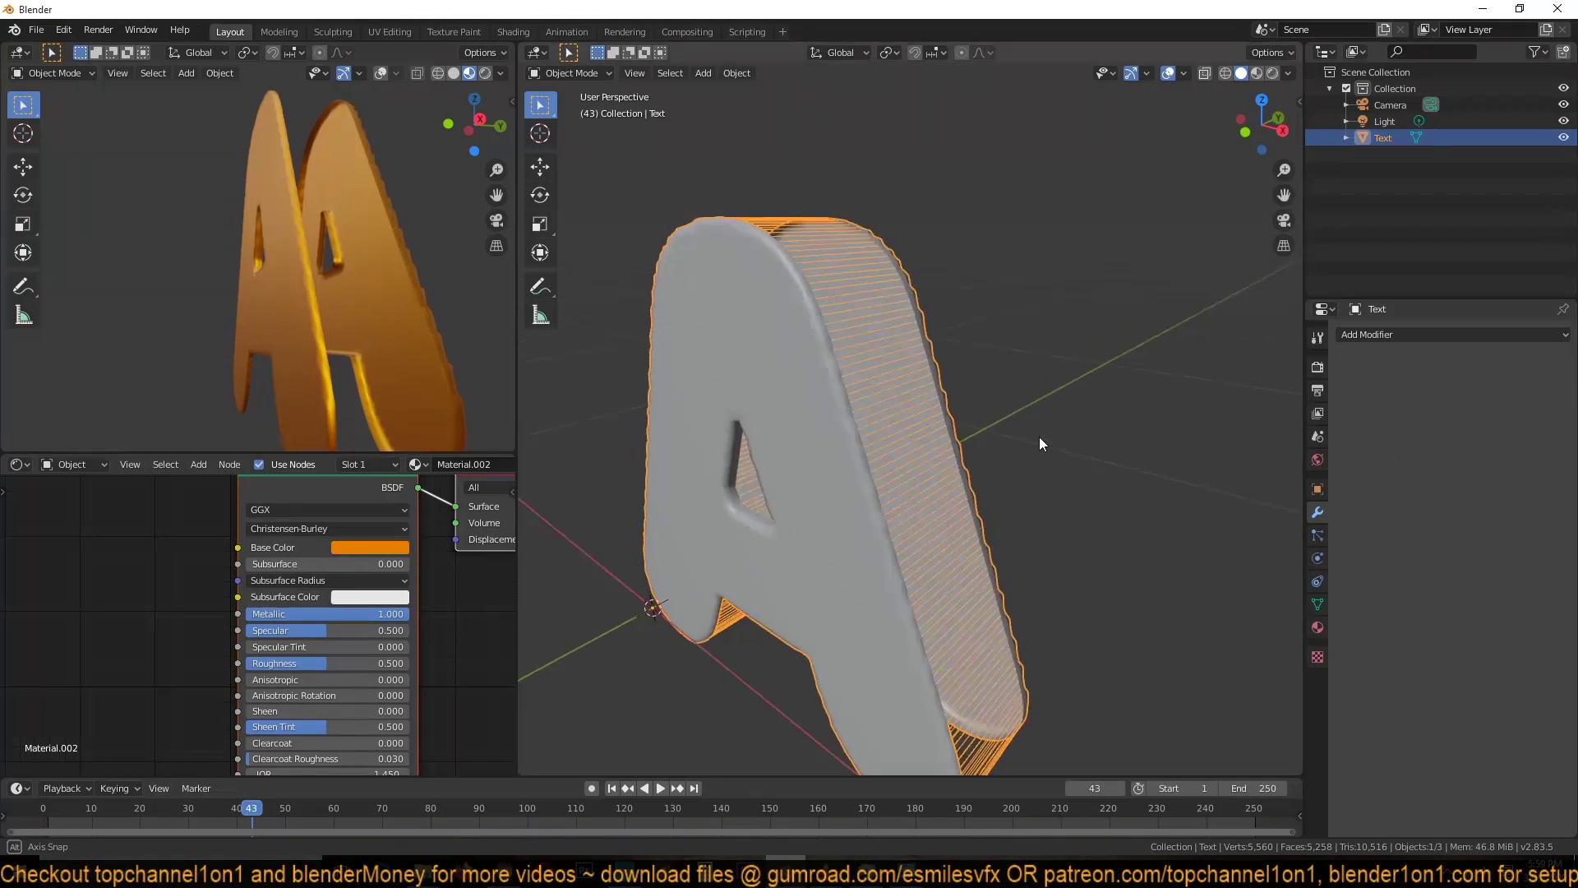
pyautogui.moveTo(1039, 436); pyautogui.dragTo(889, 383, button='middle')
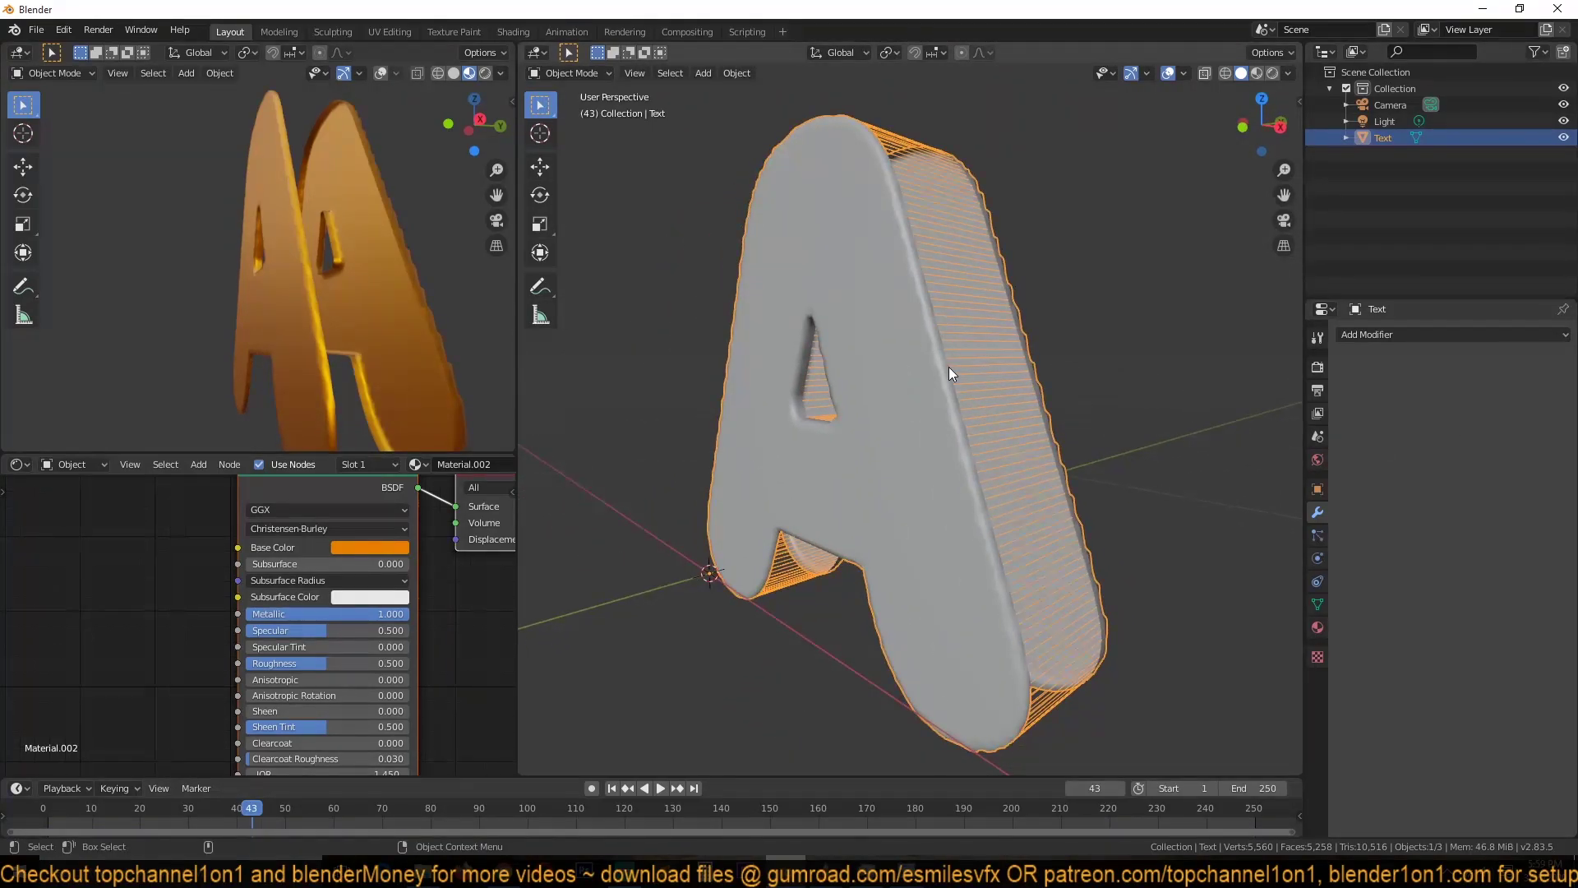
# Step: Set the Cloth shape key Value to 1.000 and inspect the puffed letter
pyautogui.click(1317, 602)
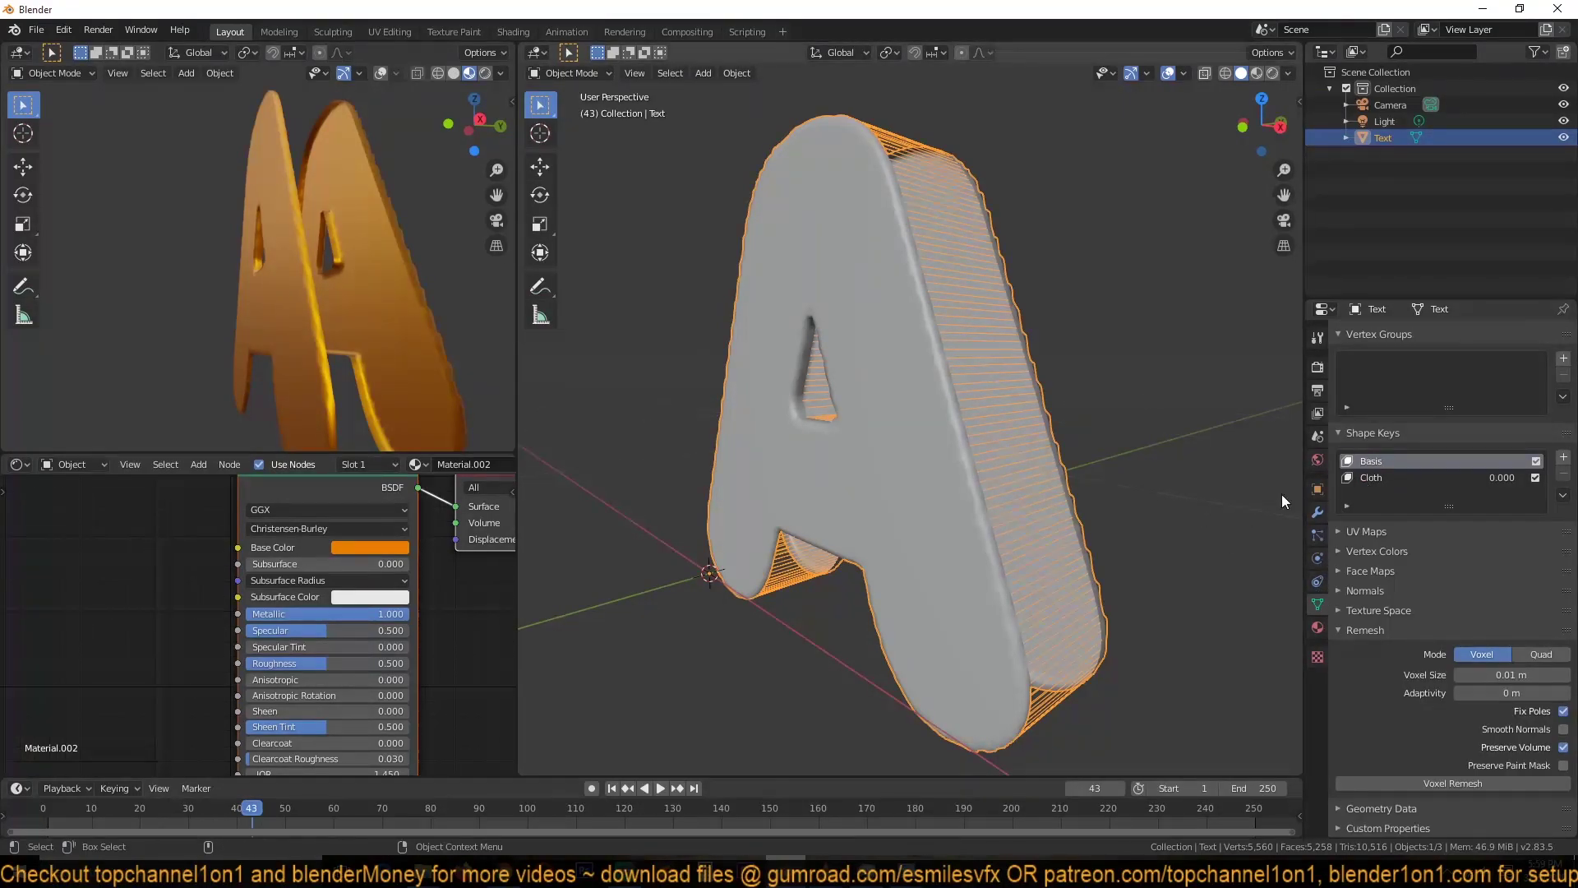
pyautogui.click(1388, 477)
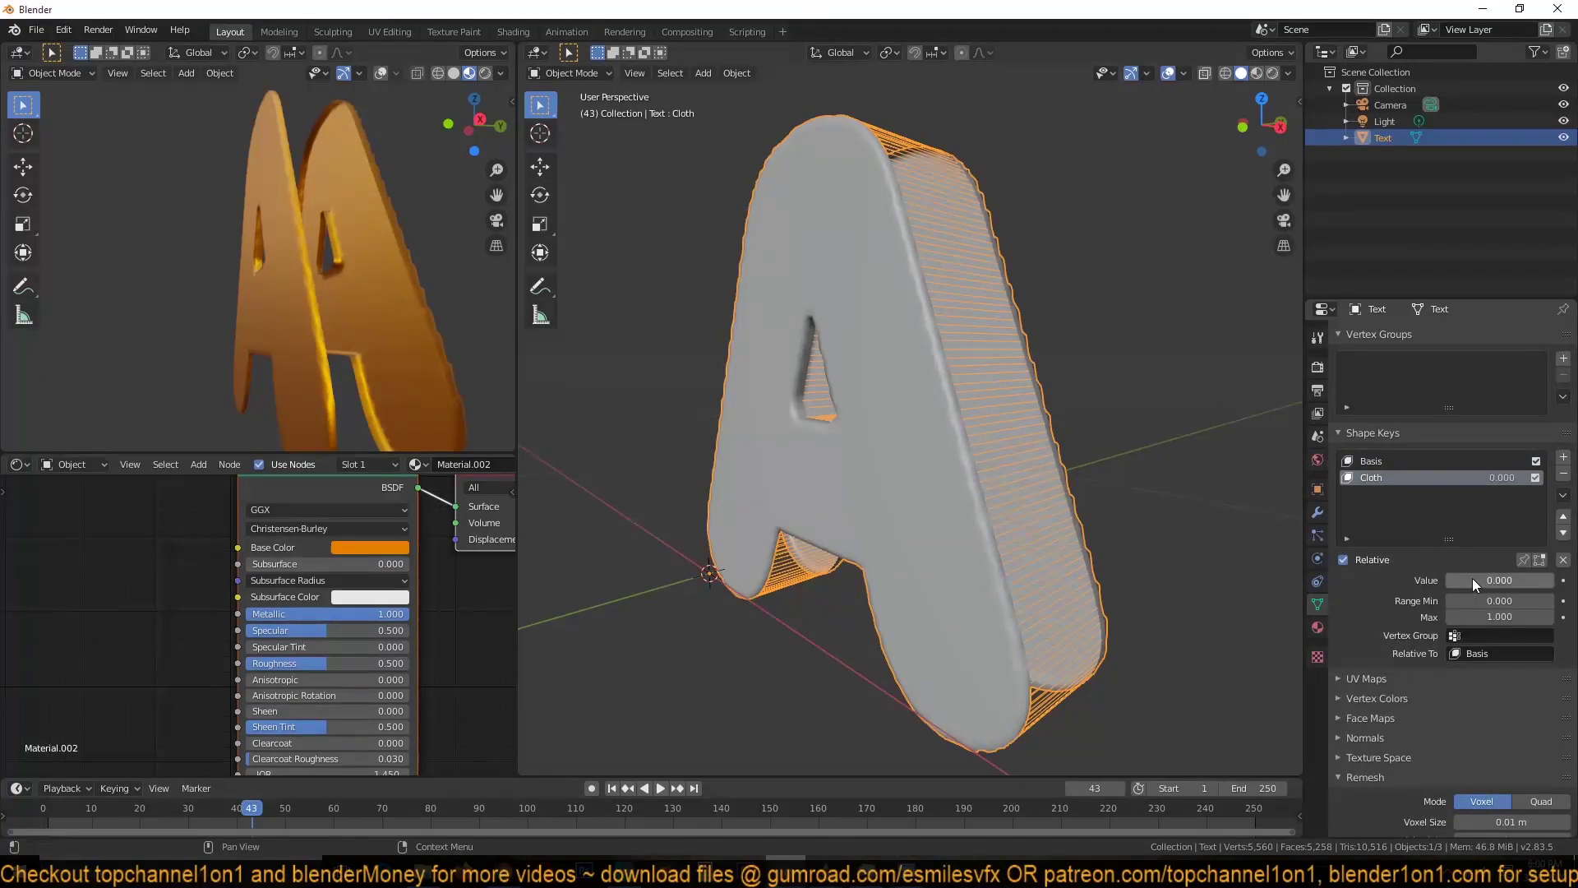
pyautogui.moveTo(1472, 580); pyautogui.dragTo(1554, 580)
pyautogui.moveTo(967, 428); pyautogui.dragTo(987, 351, button='middle')
pyautogui.click(1317, 513)
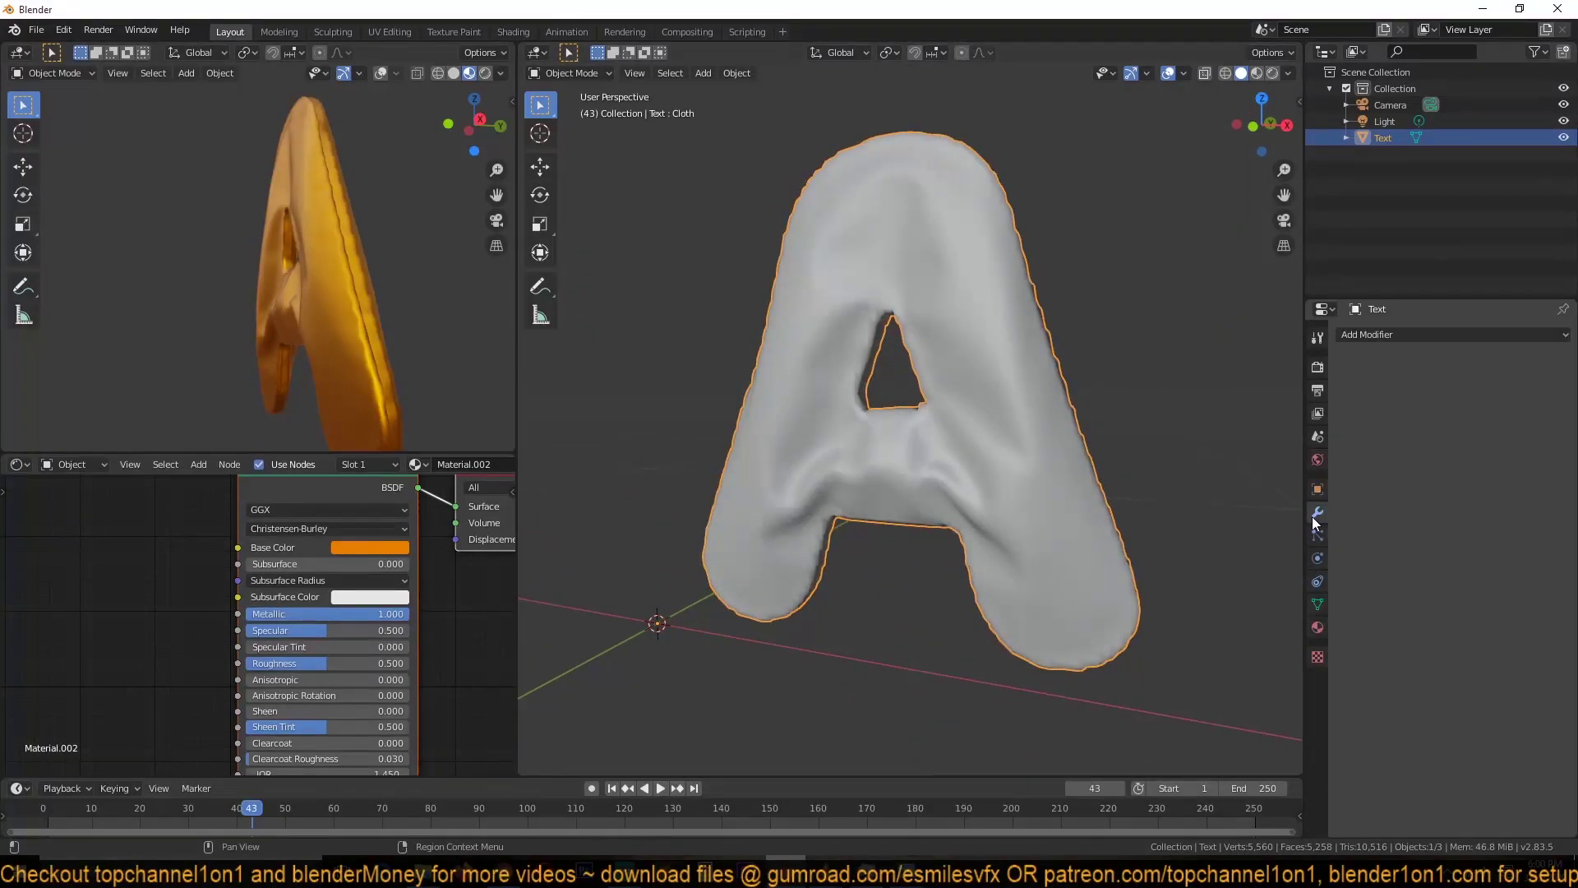
pyautogui.click(1433, 342)
# Step: Add a fresh Cloth simulation to the A with Pressure ticked, and view the balloon reference photo
pyautogui.click(1318, 557)
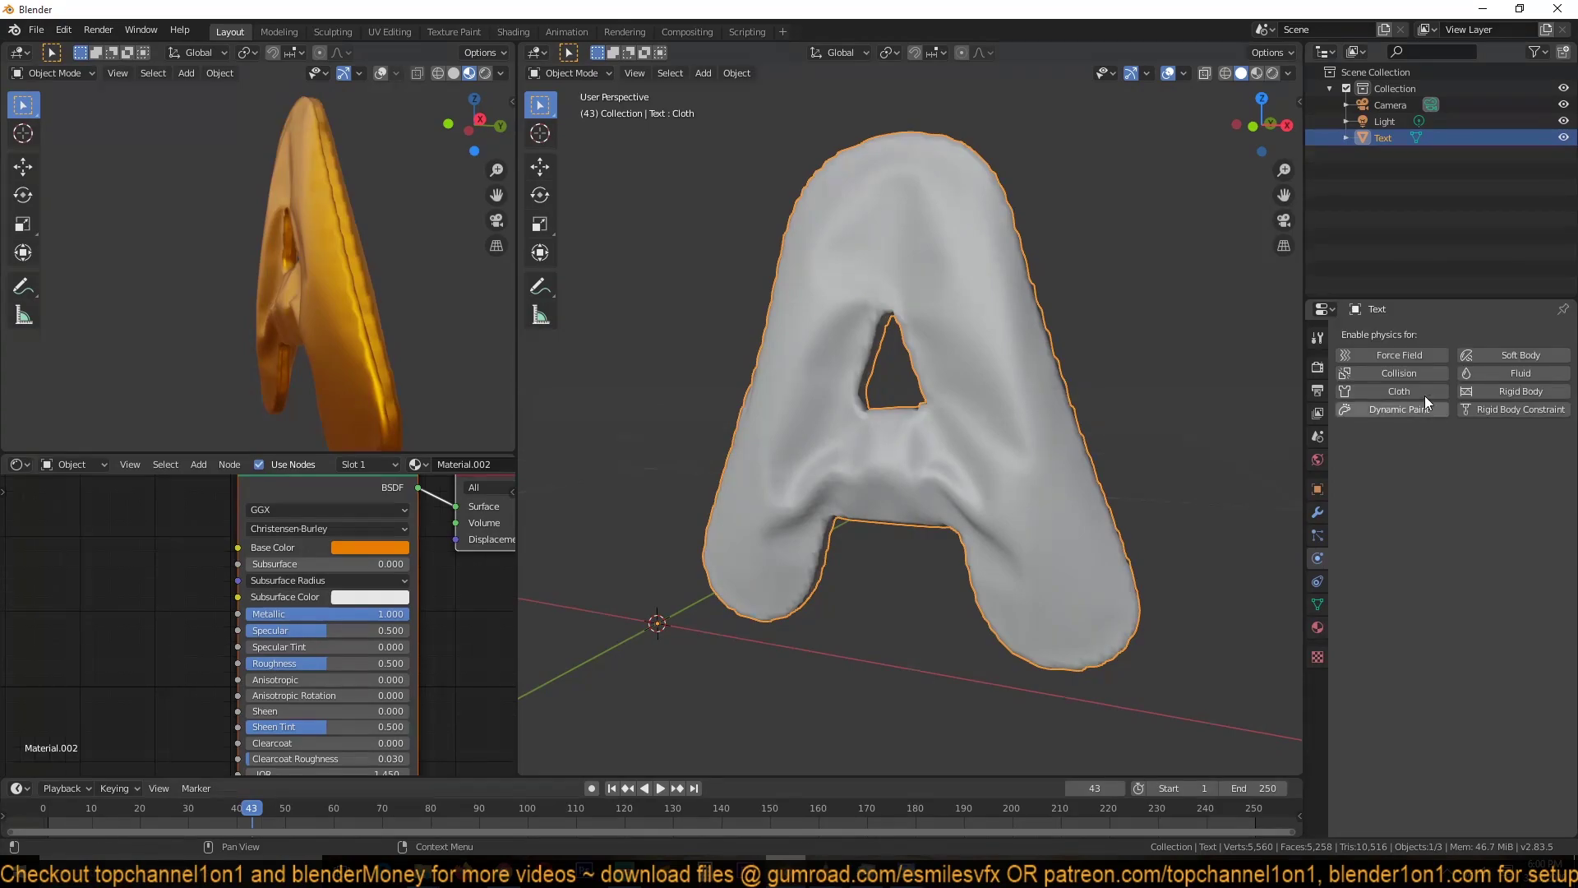
pyautogui.click(1399, 391)
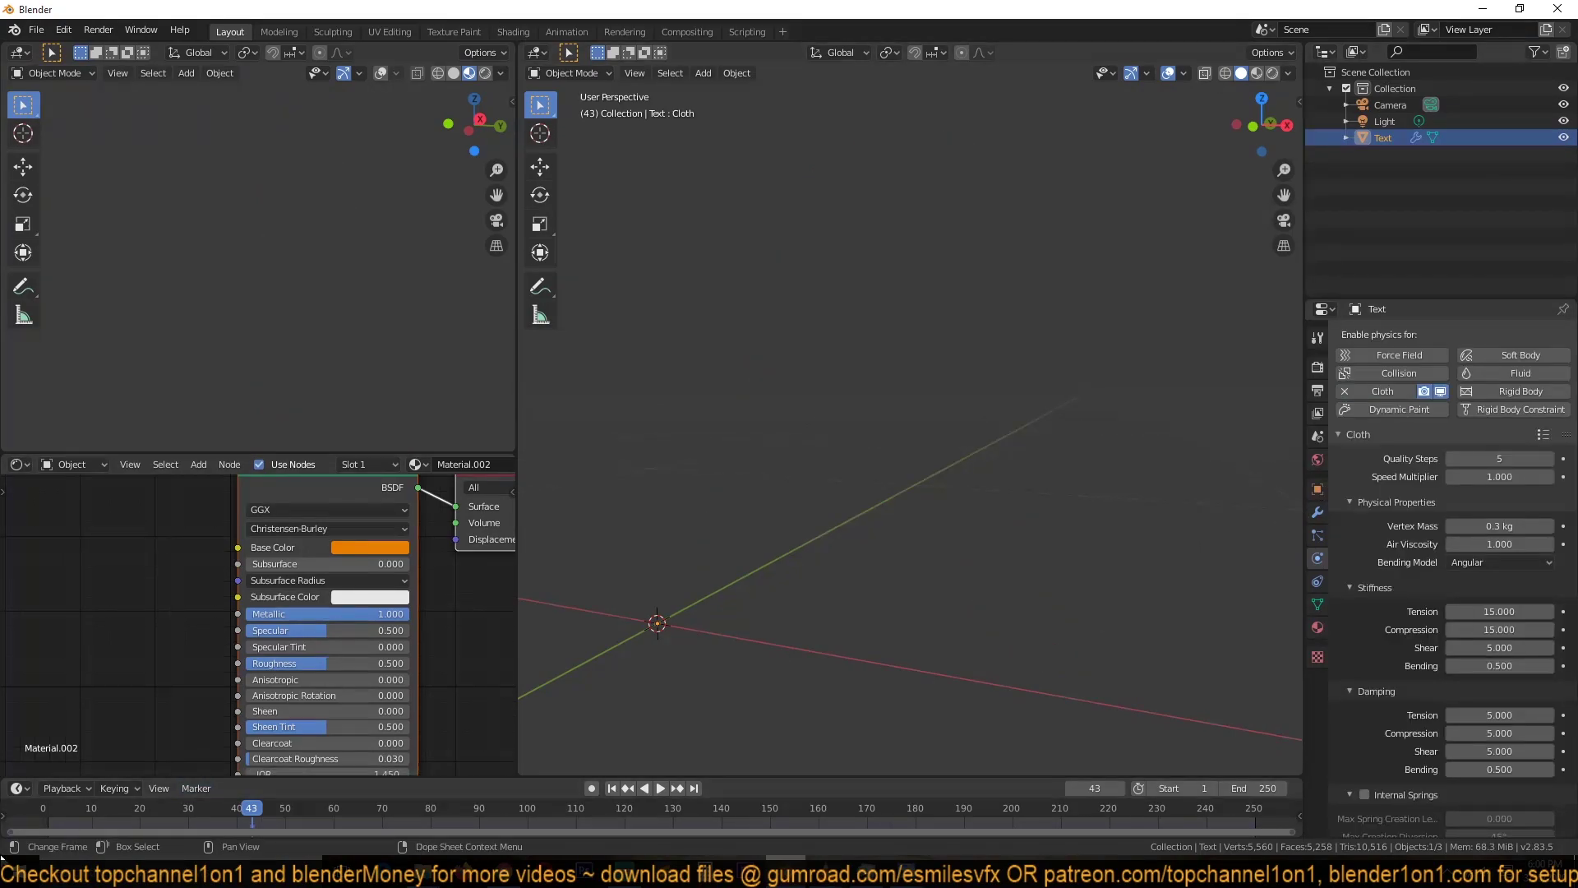
pyautogui.click(41, 818)
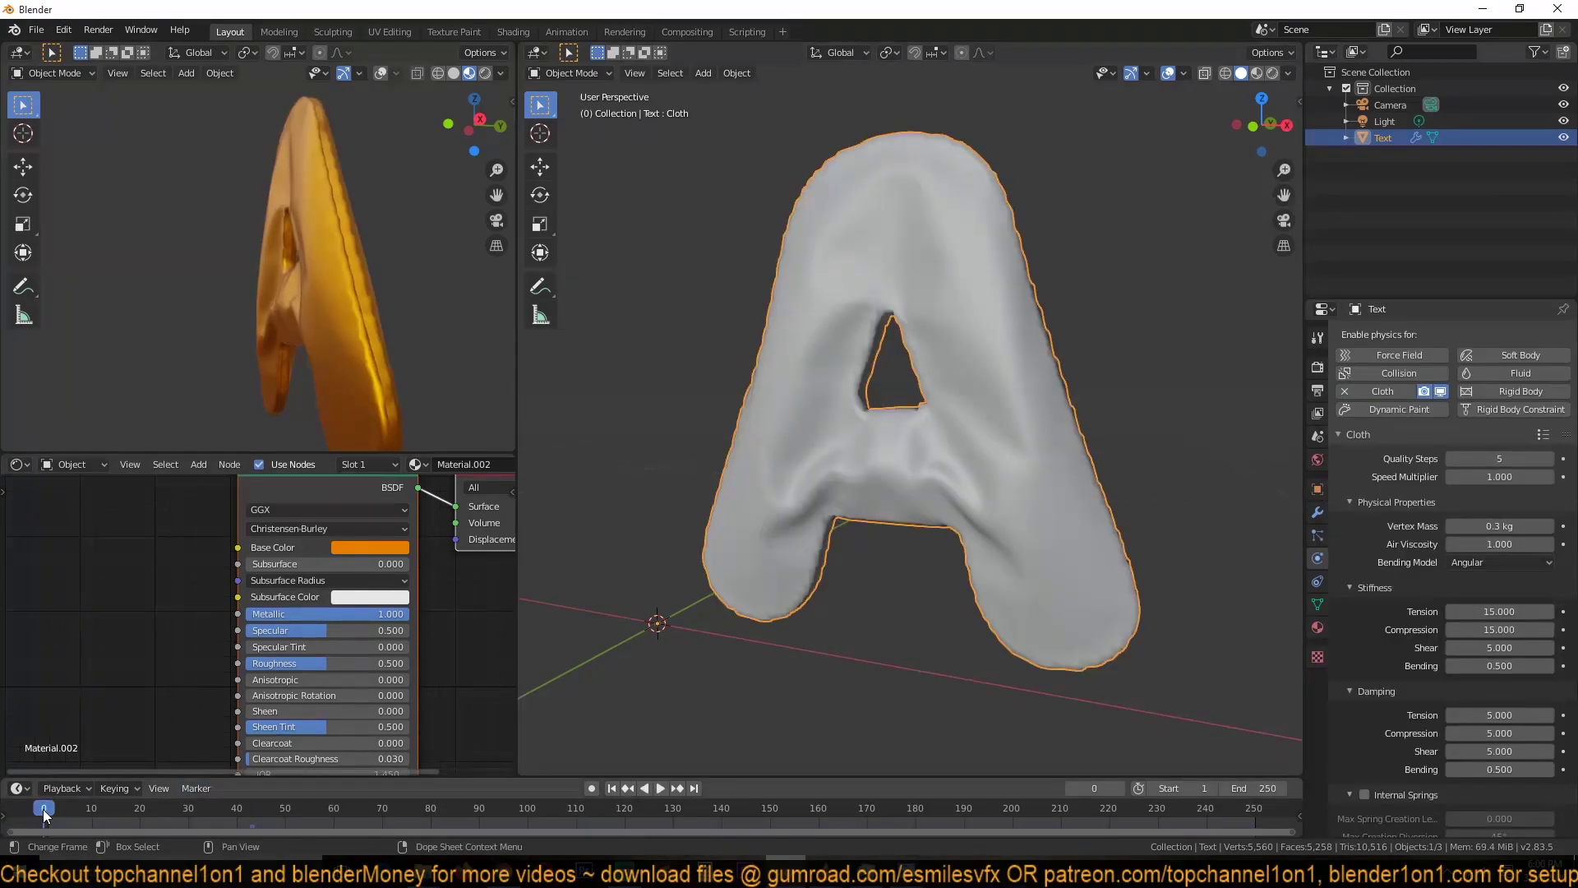
pyautogui.moveTo(825, 475)
pyautogui.mouseDown(button='middle')
pyautogui.moveTo(851, 490)
pyautogui.moveTo(835, 484)
pyautogui.mouseUp(button='middle')
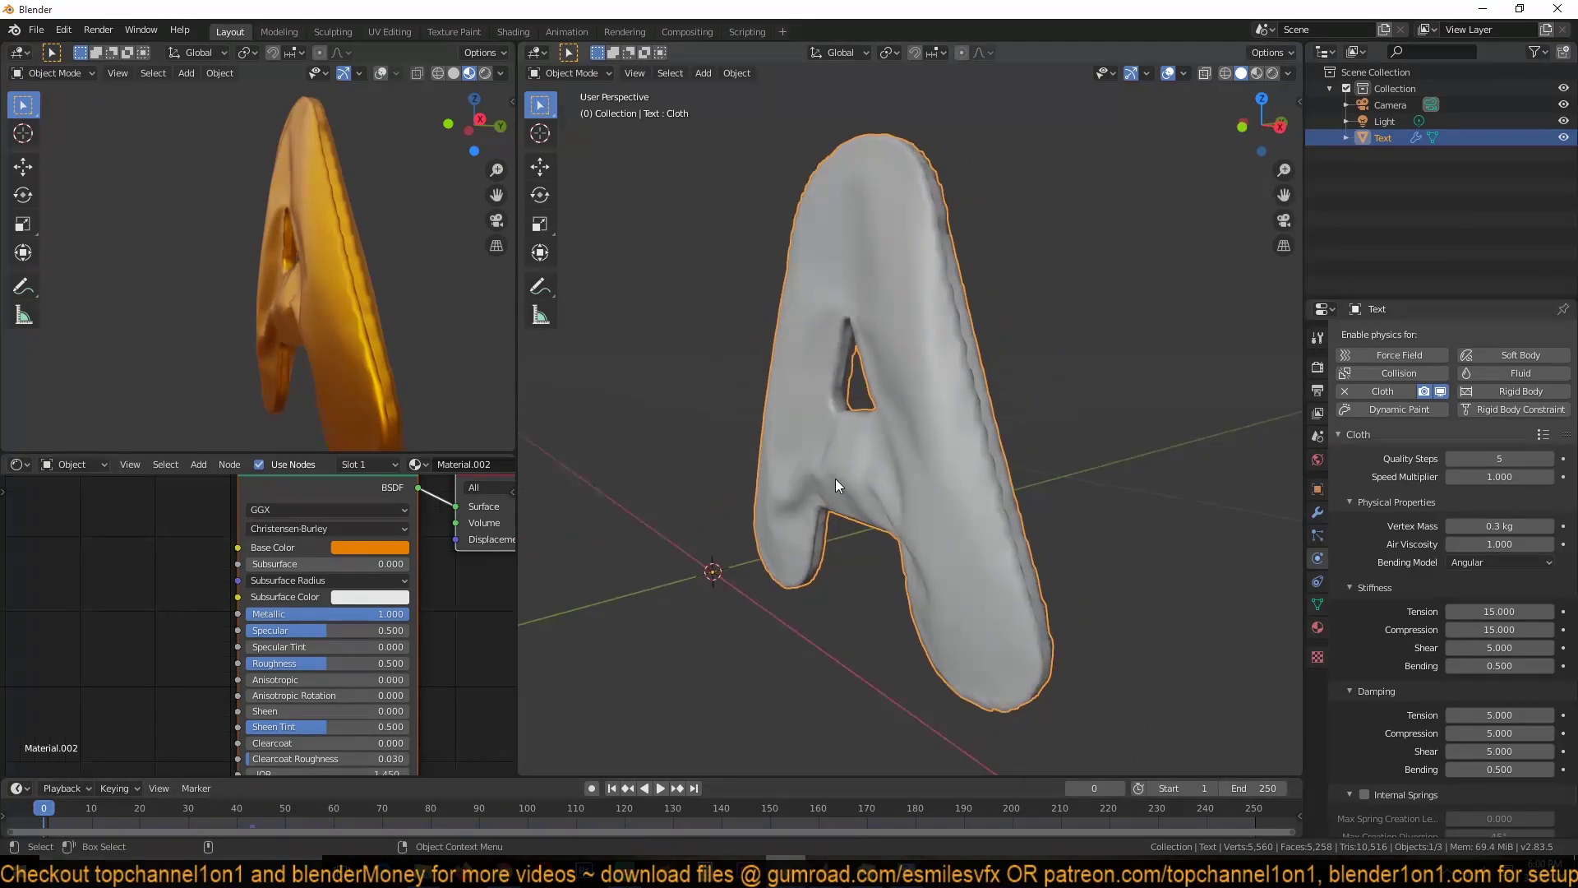
pyautogui.scroll(-10, 1442, 531)
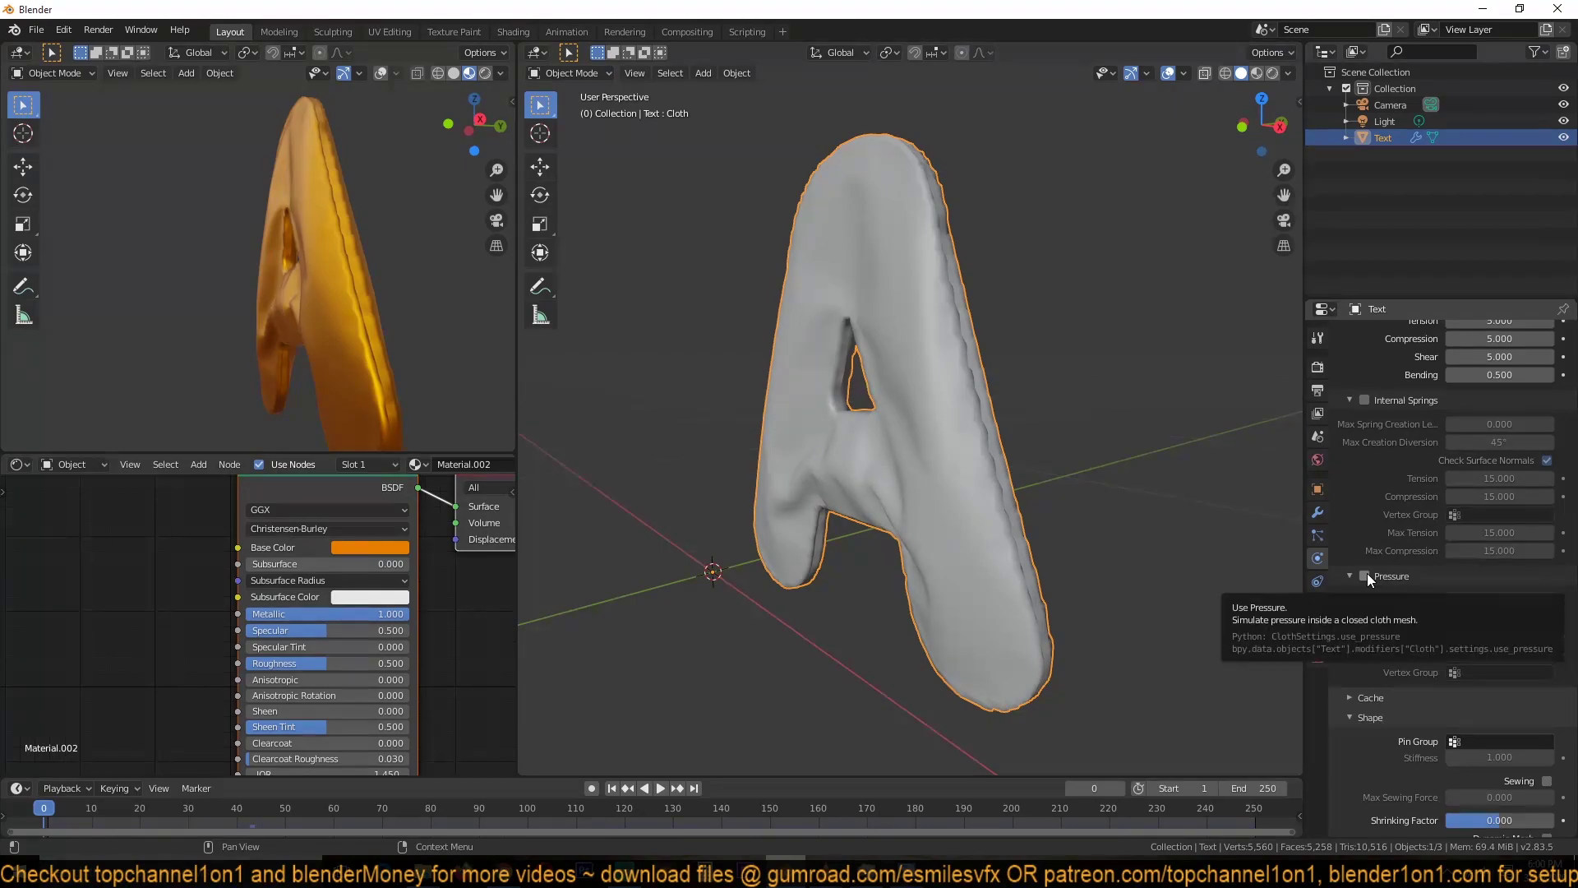
pyautogui.click(1366, 576)
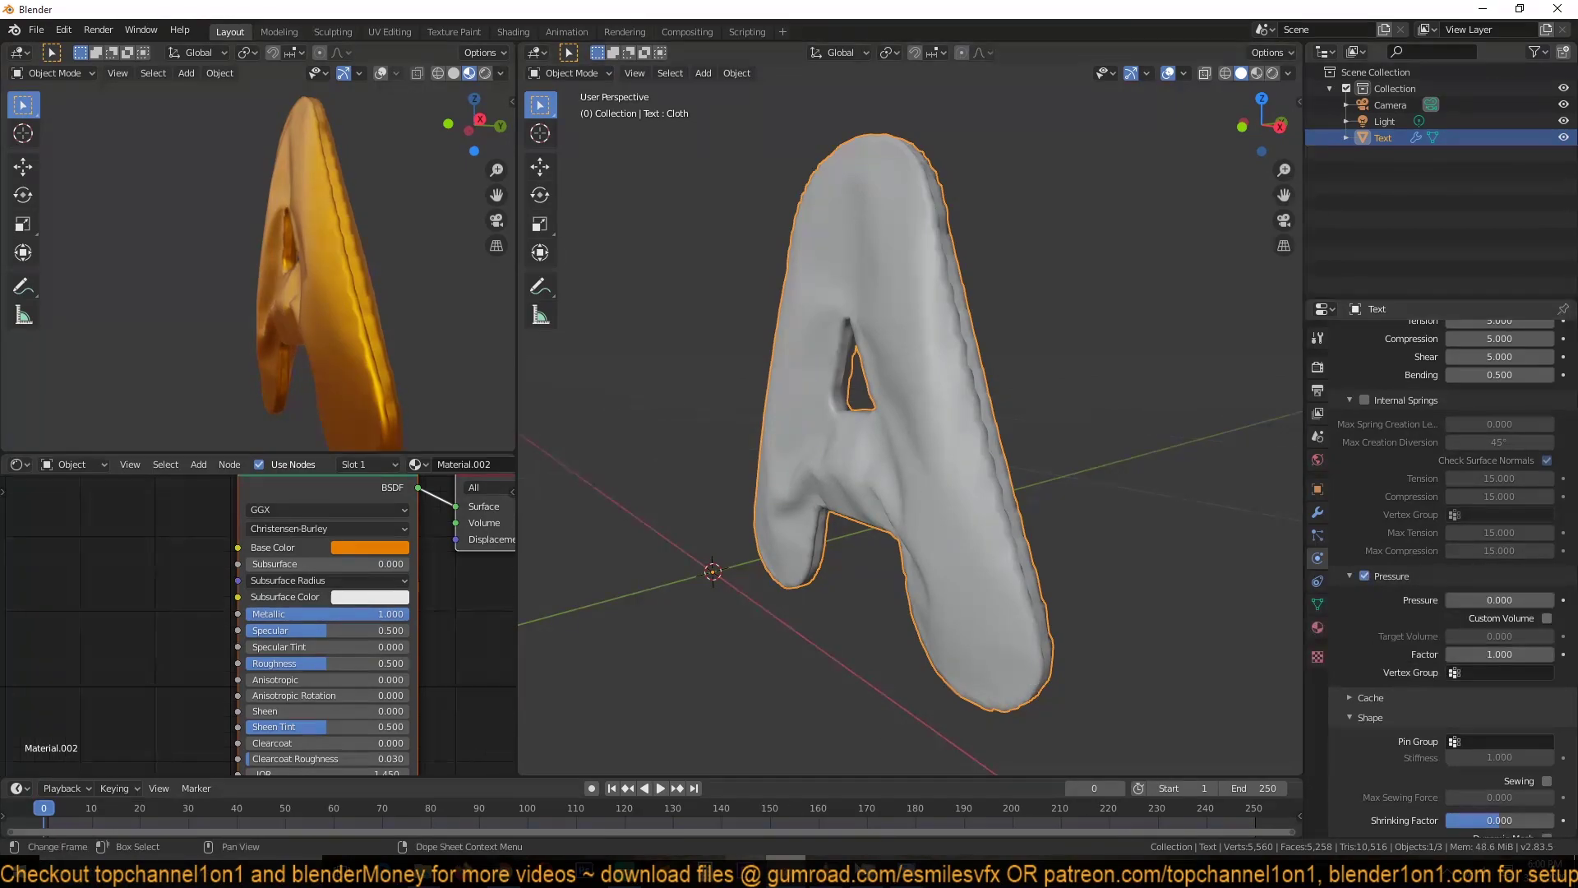
pyautogui.moveTo(810, 871)
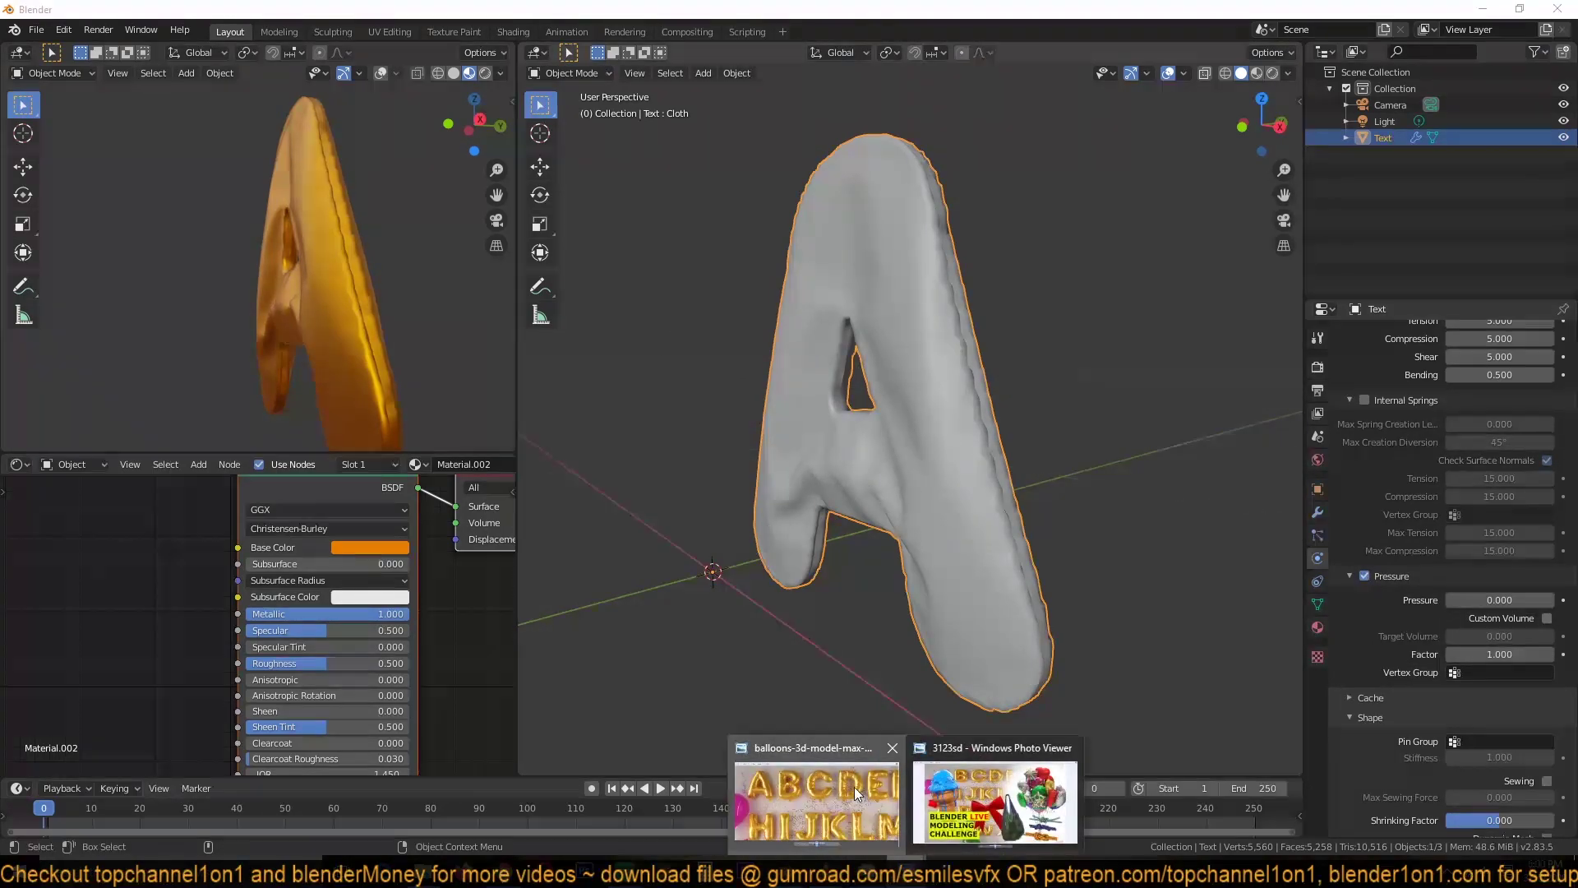
pyautogui.click(810, 789)
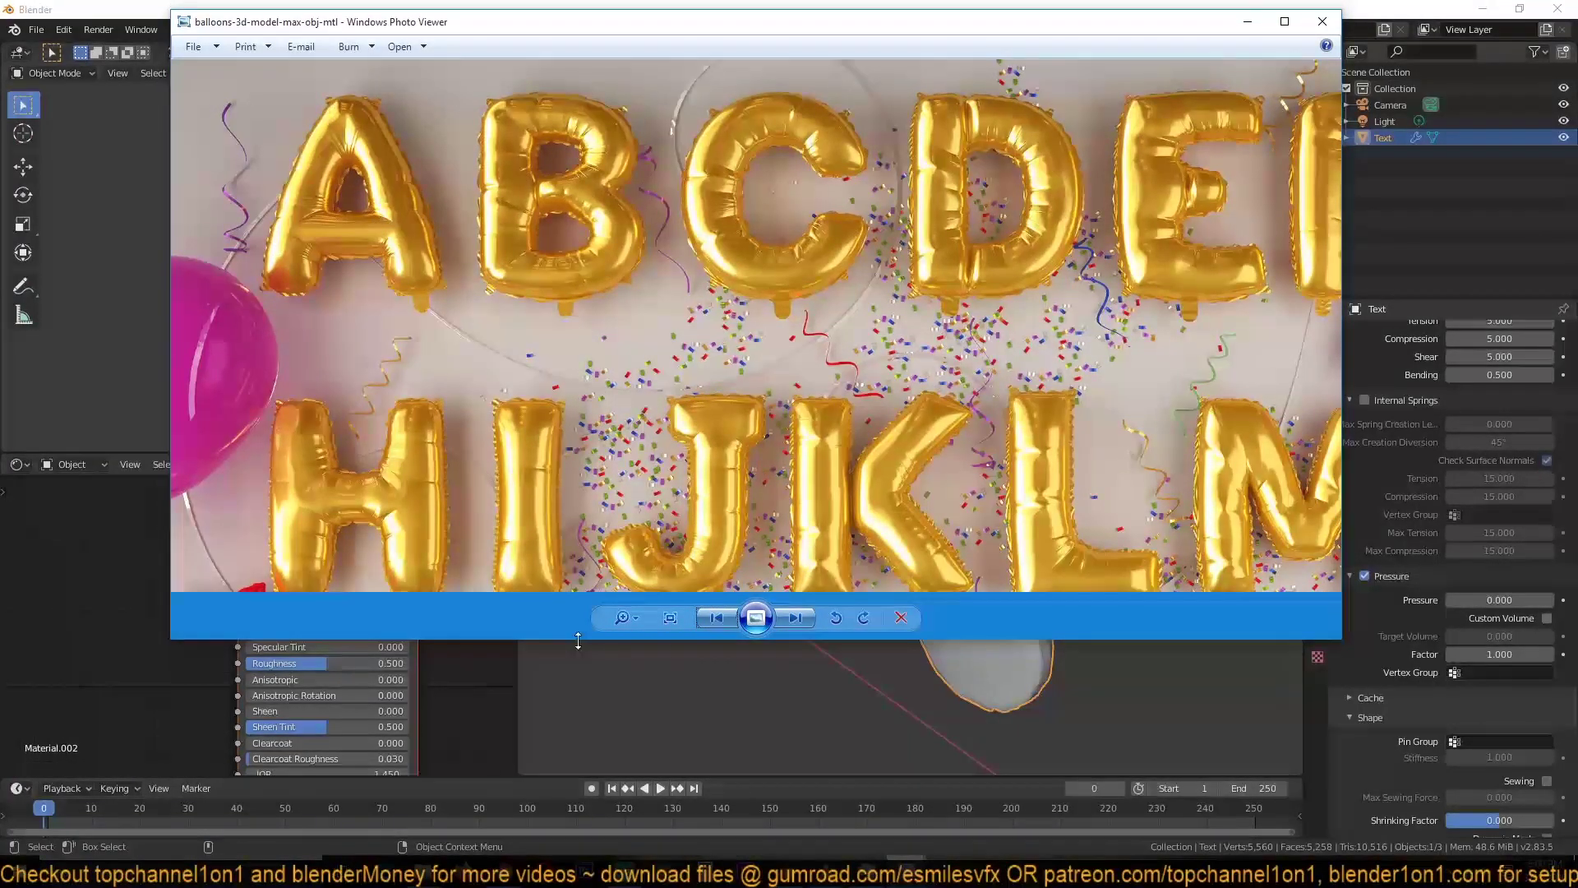
# Step: Select the letter A and set its cloth Pressure to 5, testing with playback
pyautogui.click(743, 717)
pyautogui.click(941, 458)
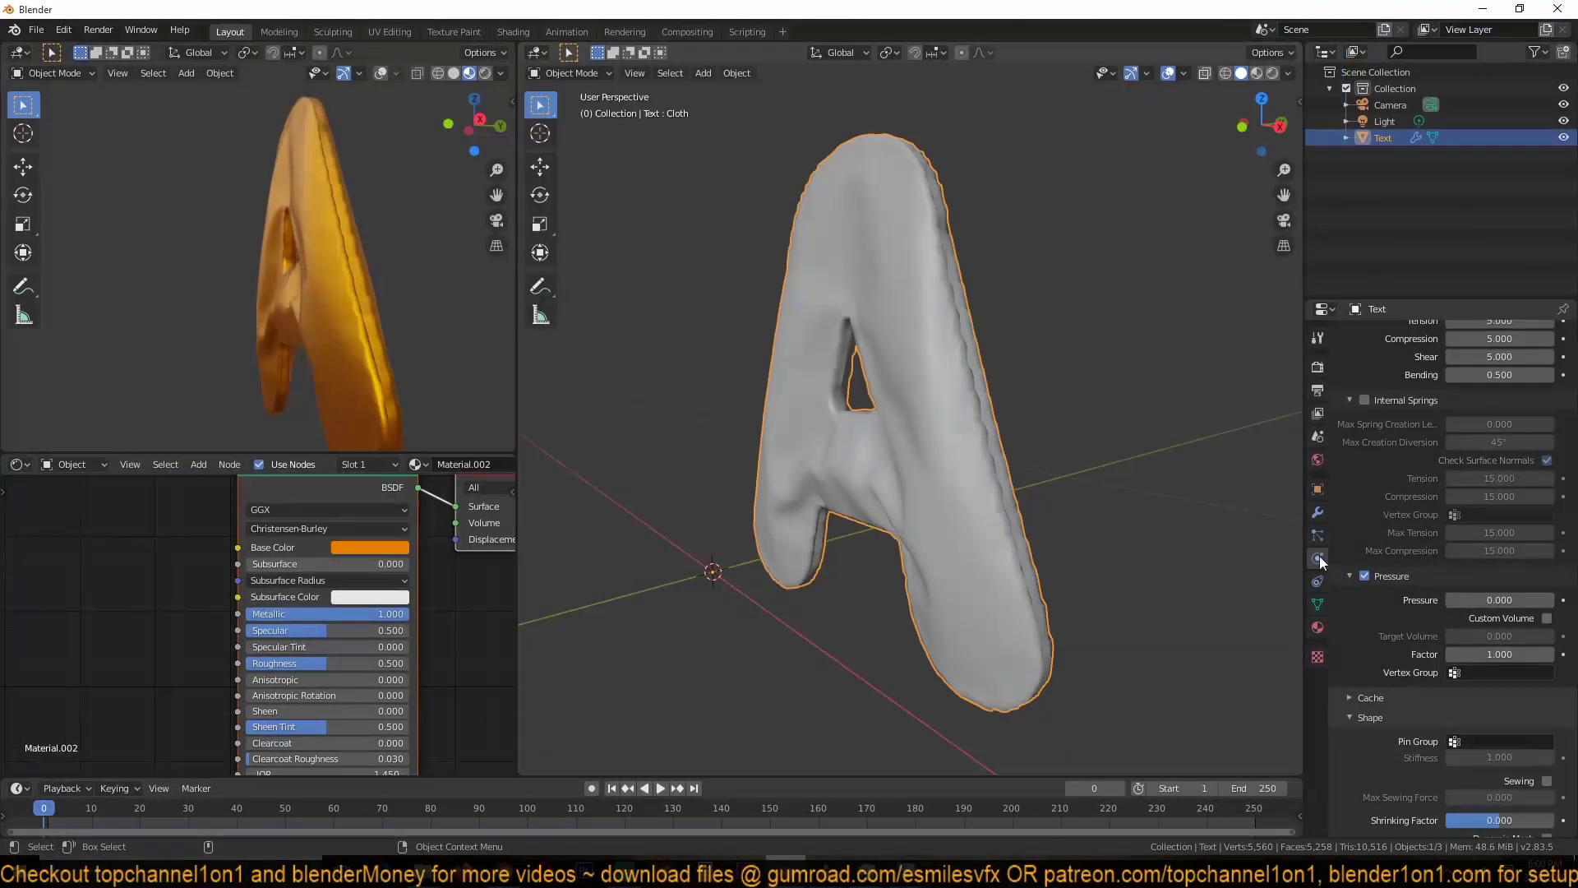
pyautogui.scroll(-4, 1413, 613)
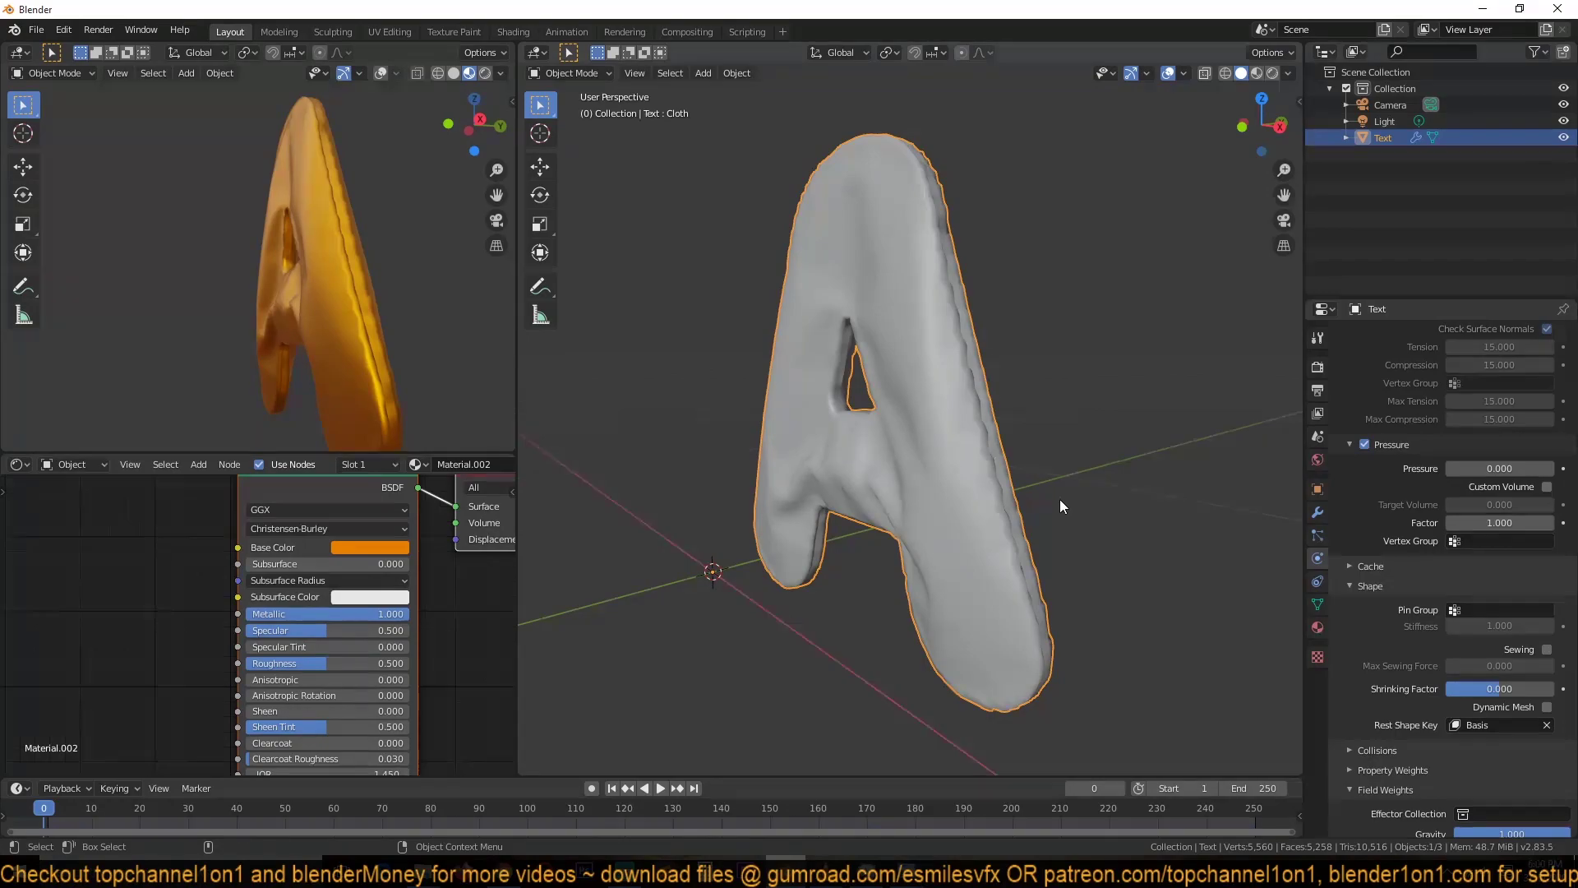
pyautogui.click(1501, 470)
pyautogui.write('5')
pyautogui.press('Return')
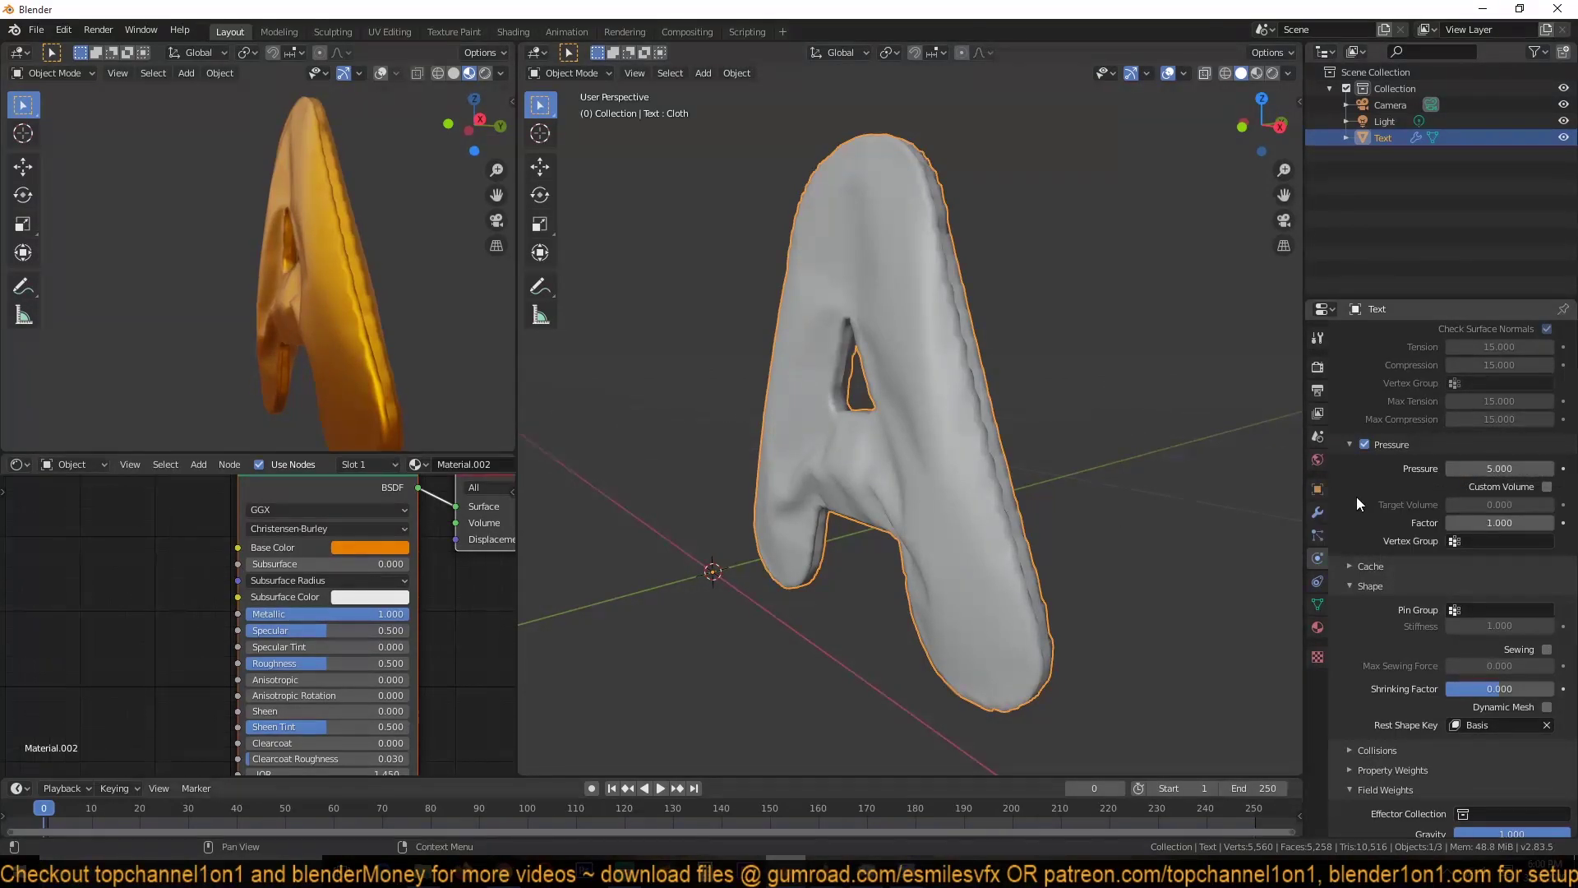
pyautogui.press('space')
pyautogui.press('Escape')
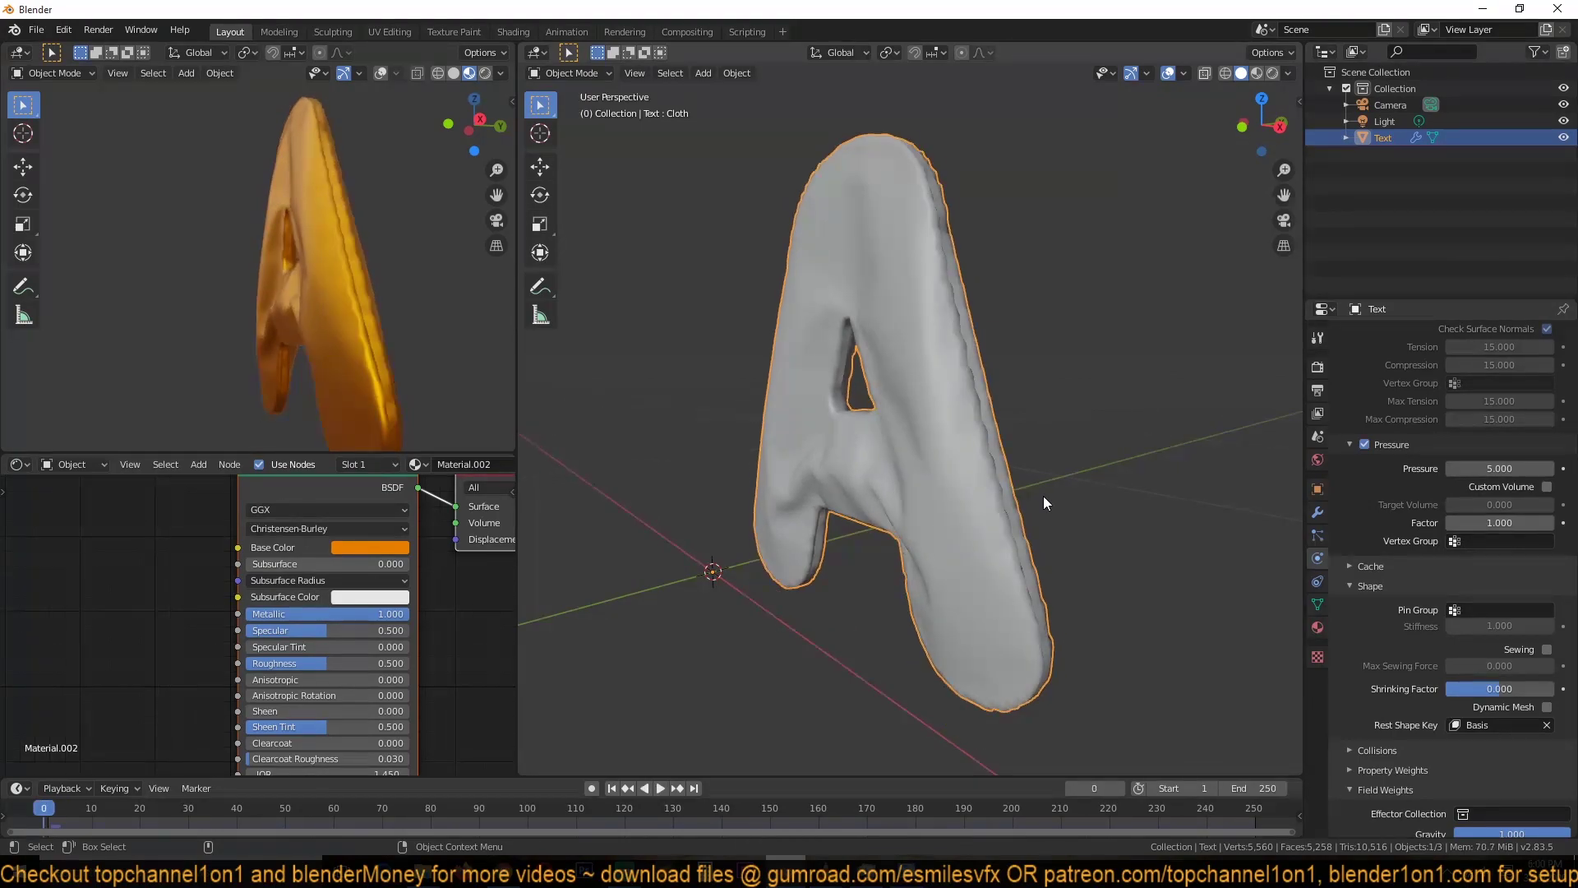
# Step: Drag the cloth's Field Weights Gravity down to 0
pyautogui.scroll(-8, 1481, 702)
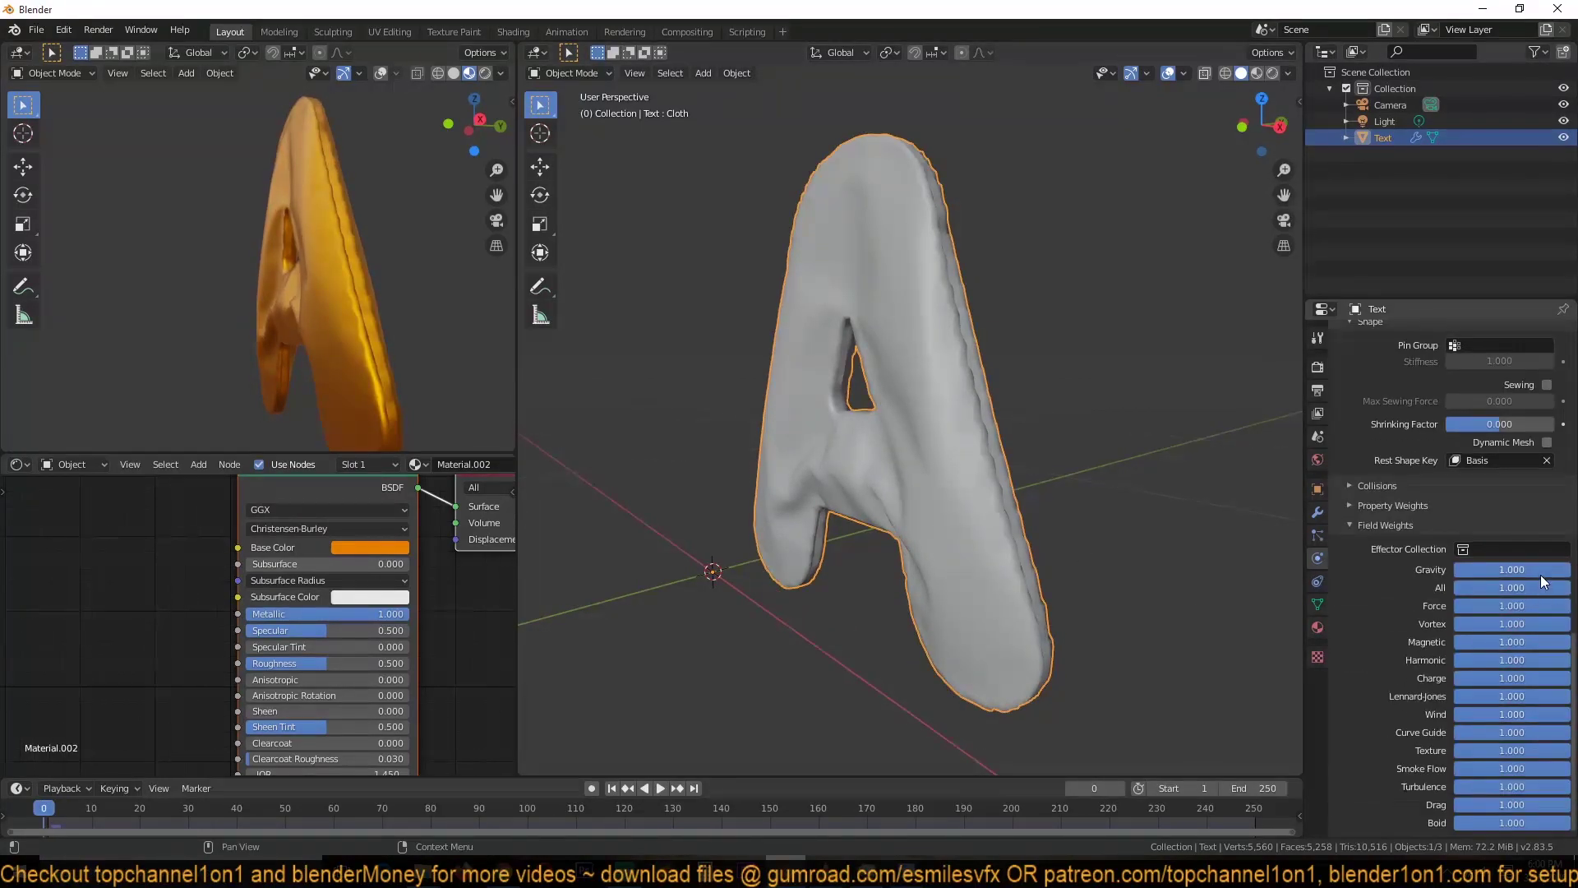
pyautogui.moveTo(1541, 570); pyautogui.dragTo(1307, 541)
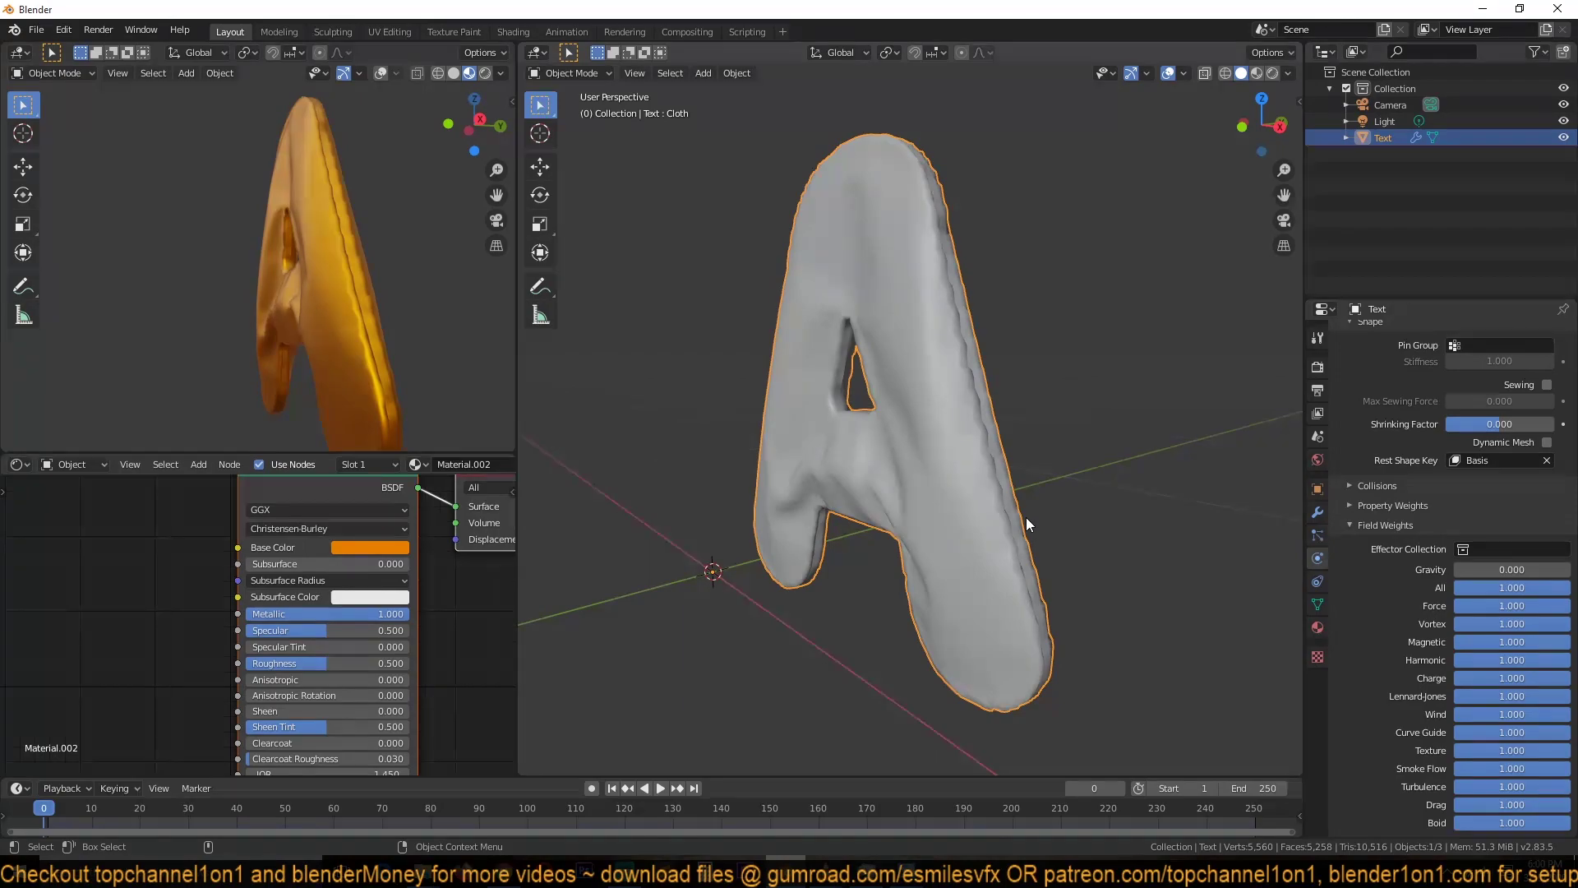
pyautogui.moveTo(1026, 516); pyautogui.dragTo(1108, 480, button='middle')
# Step: Play the pressure simulation and orbit both views to watch the A inflate
pyautogui.press('space')
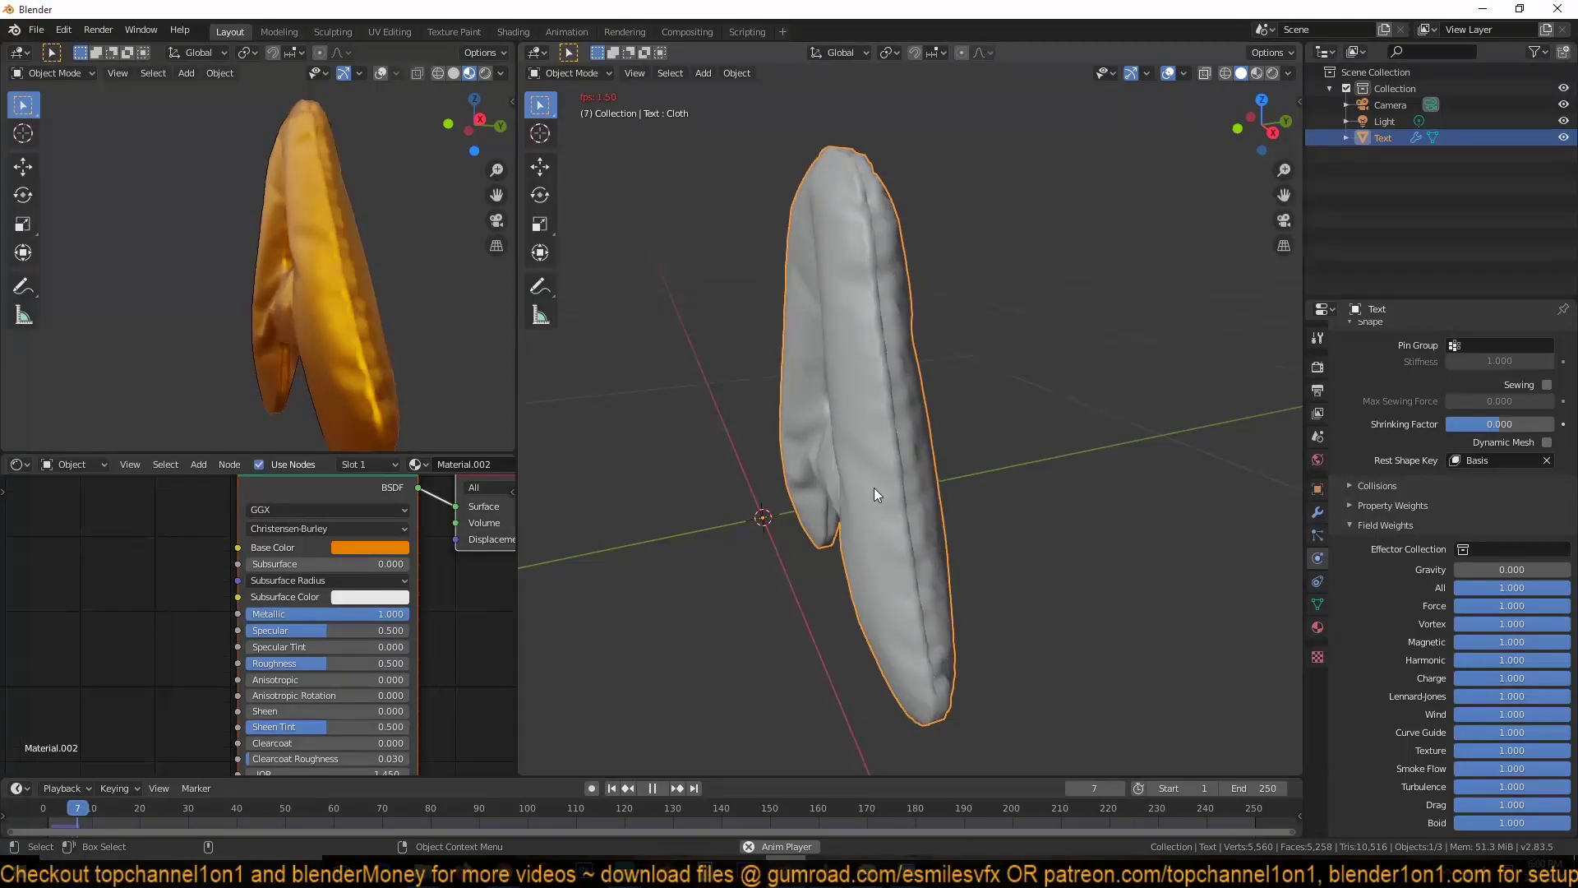
pyautogui.moveTo(354, 333); pyautogui.dragTo(387, 339, button='middle')
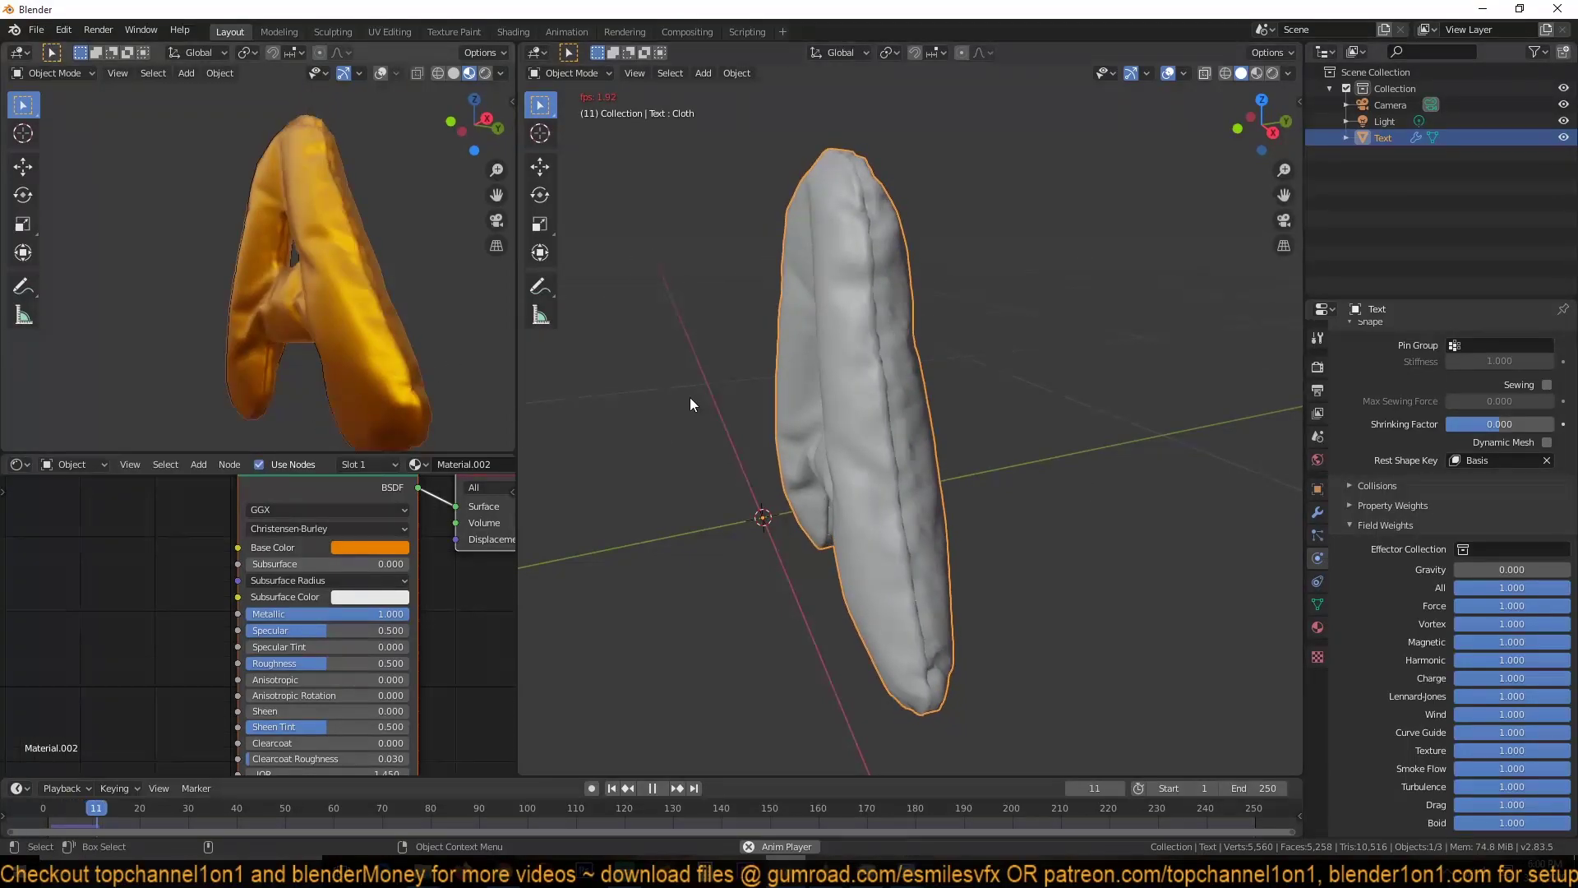
pyautogui.moveTo(659, 433); pyautogui.dragTo(323, 644, button='middle')
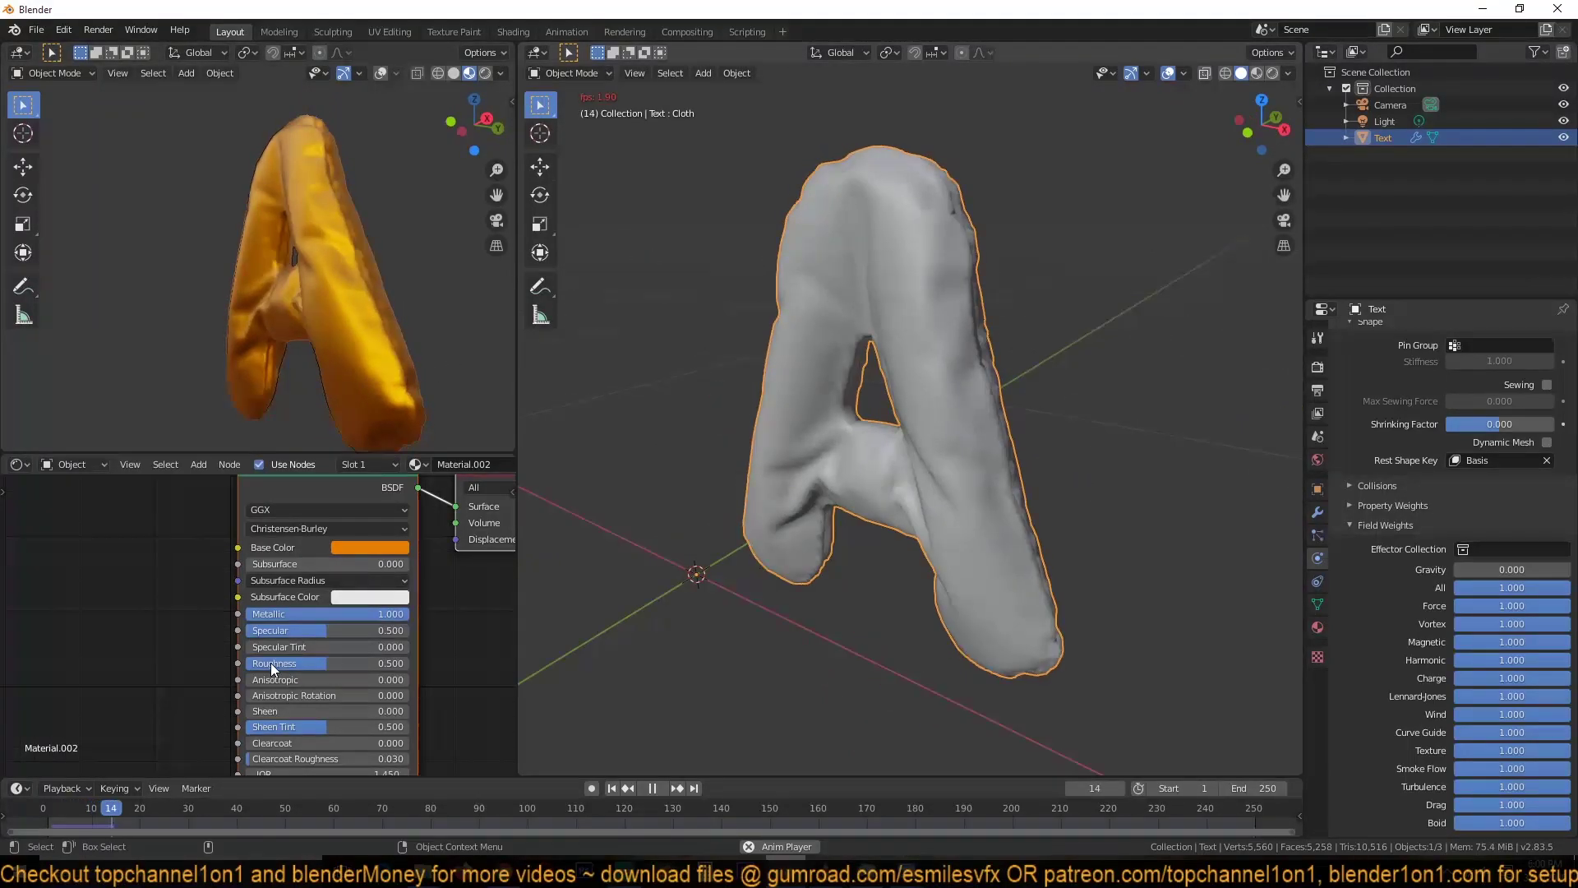
pyautogui.press('space')
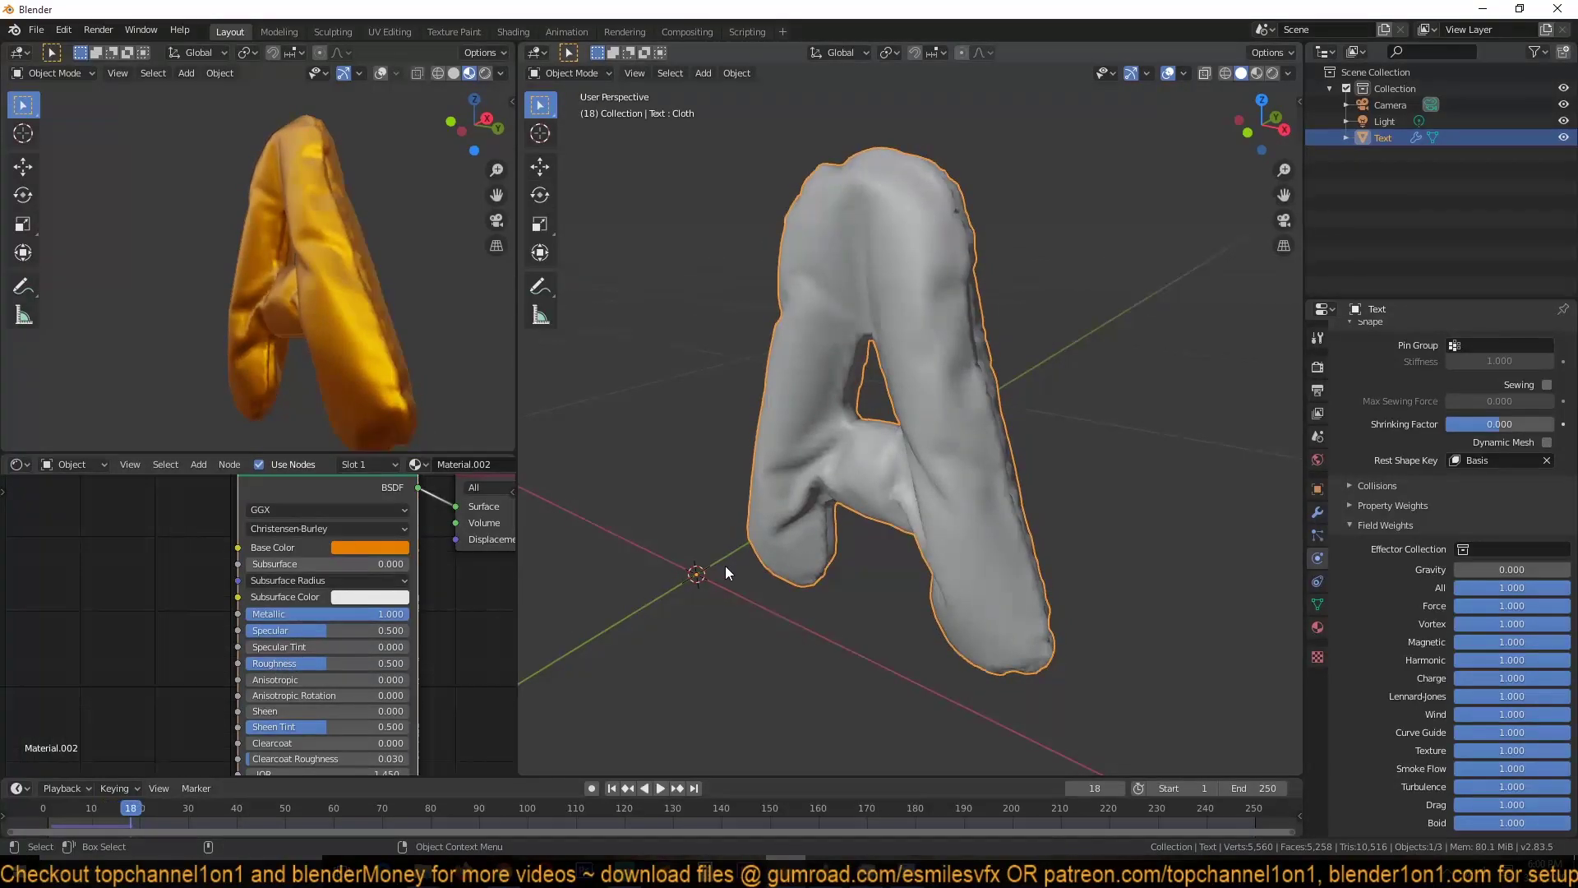
# Step: Lower the gold Principled BSDF Roughness to 0.064 and replay the simulation
pyautogui.moveTo(354, 664); pyautogui.dragTo(284, 664)
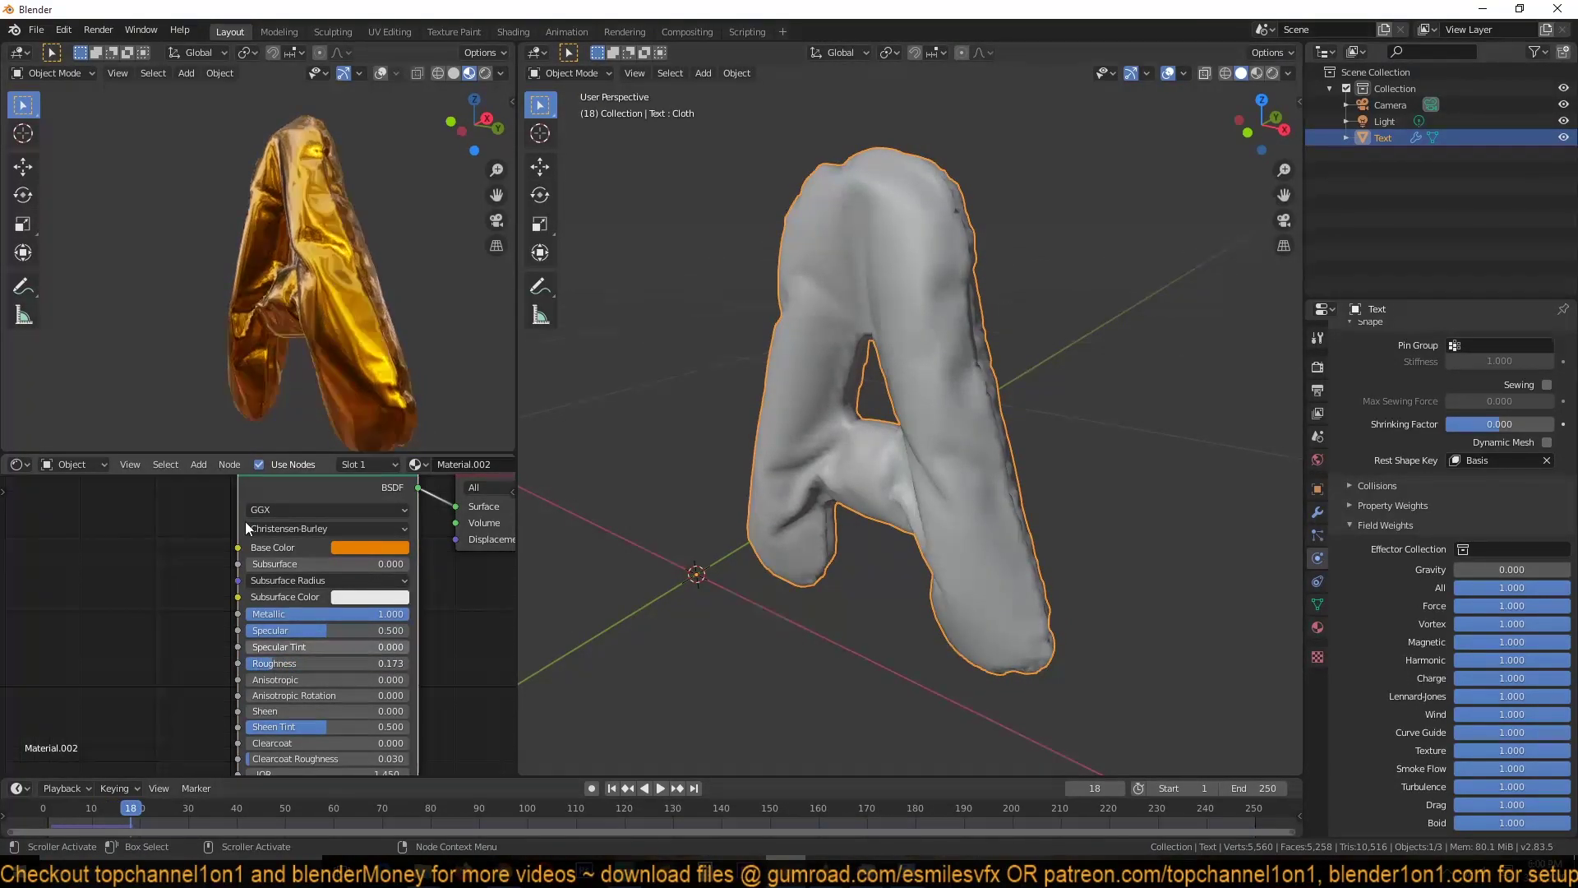
pyautogui.moveTo(271, 353); pyautogui.dragTo(303, 319, button='middle')
pyautogui.moveTo(288, 664); pyautogui.dragTo(260, 664)
pyautogui.press('space')
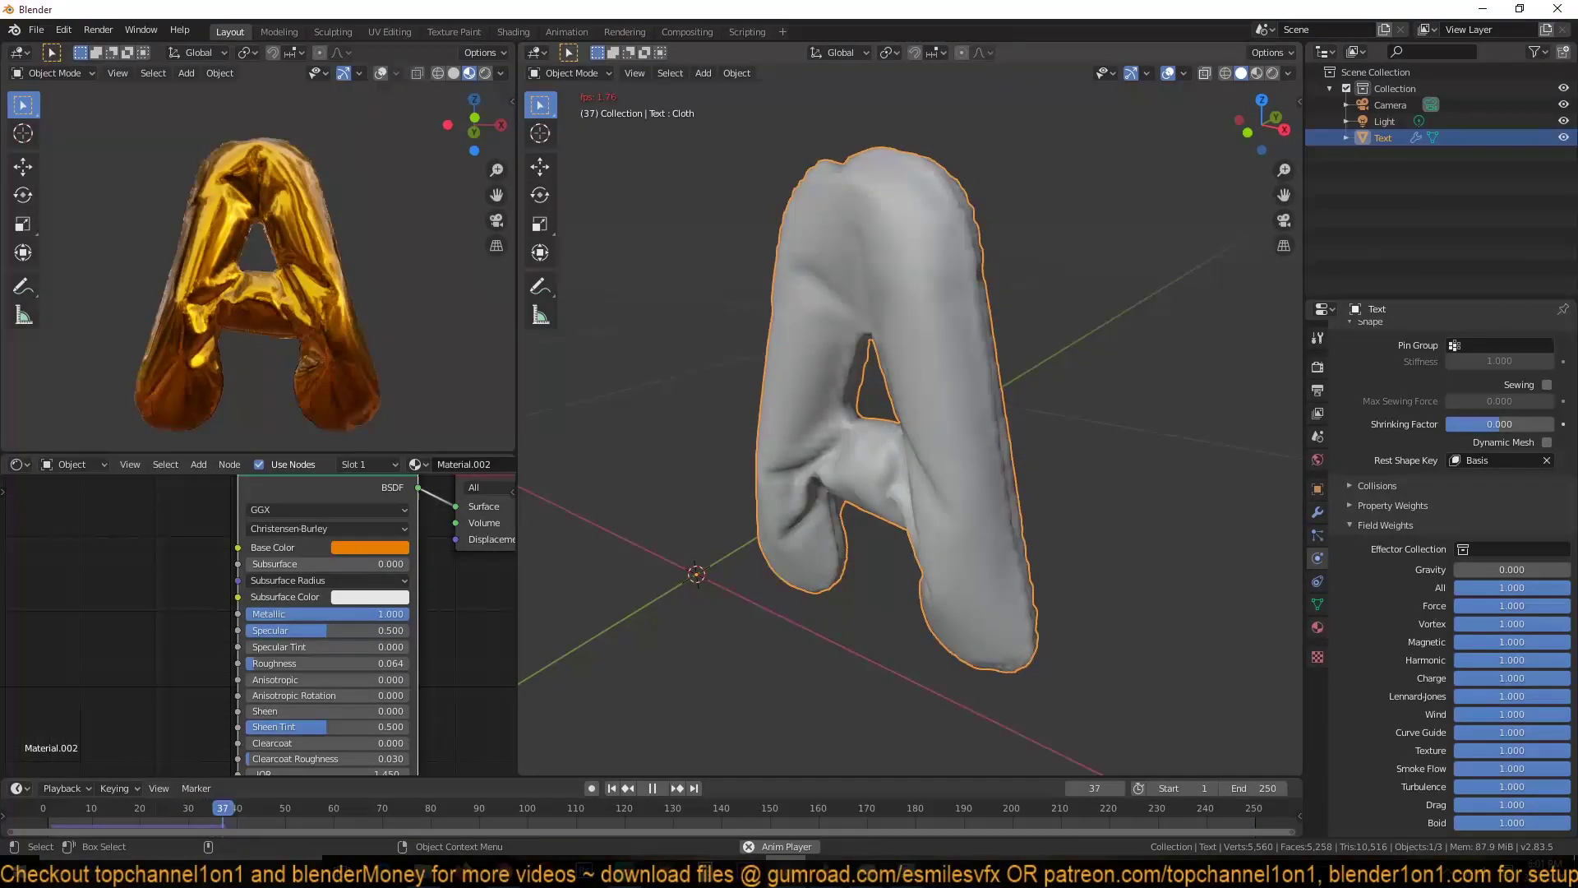
# Step: Stop playback and raise the cloth Pressure to 10
pyautogui.click(1161, 408)
pyautogui.moveTo(1082, 408); pyautogui.dragTo(1081, 408, button='middle')
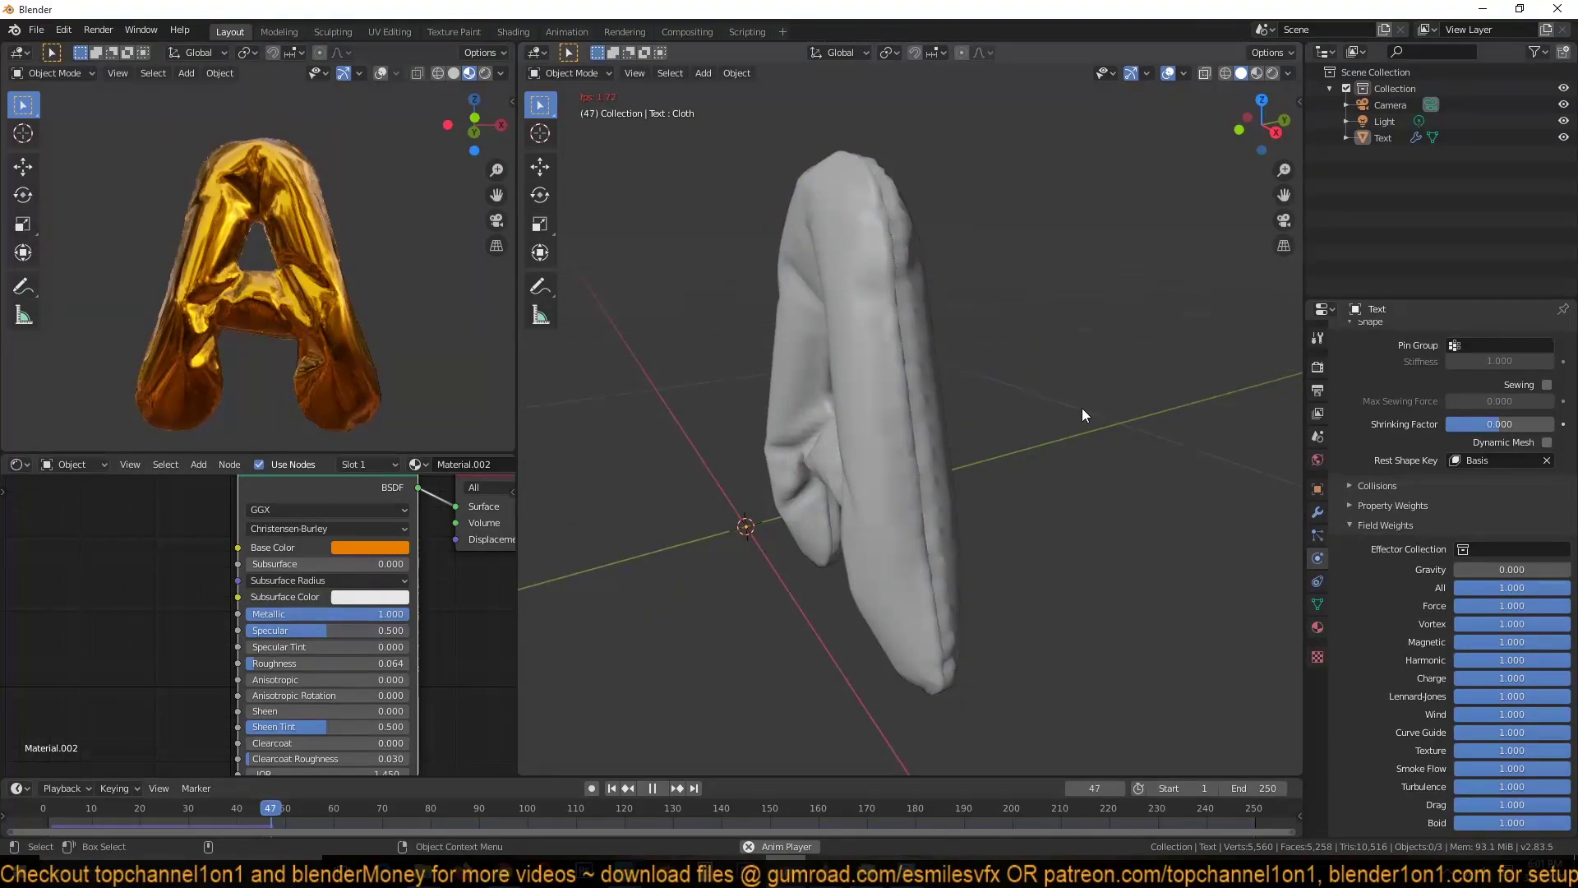
pyautogui.scroll(3, 1369, 501)
pyautogui.press('space')
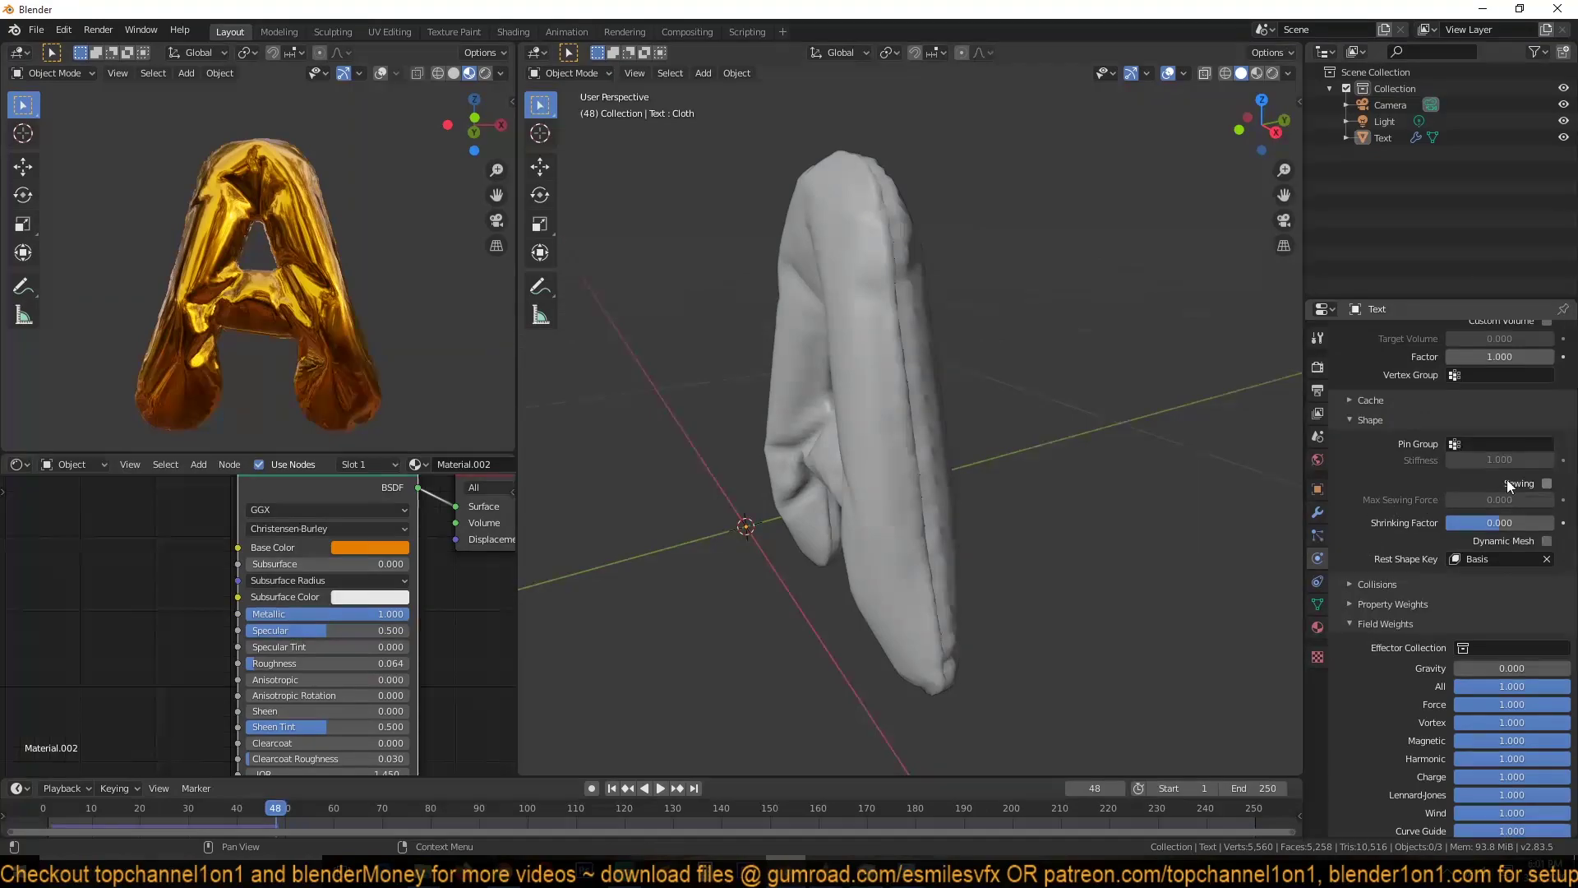
pyautogui.scroll(4, 1517, 461)
pyautogui.click(1499, 433)
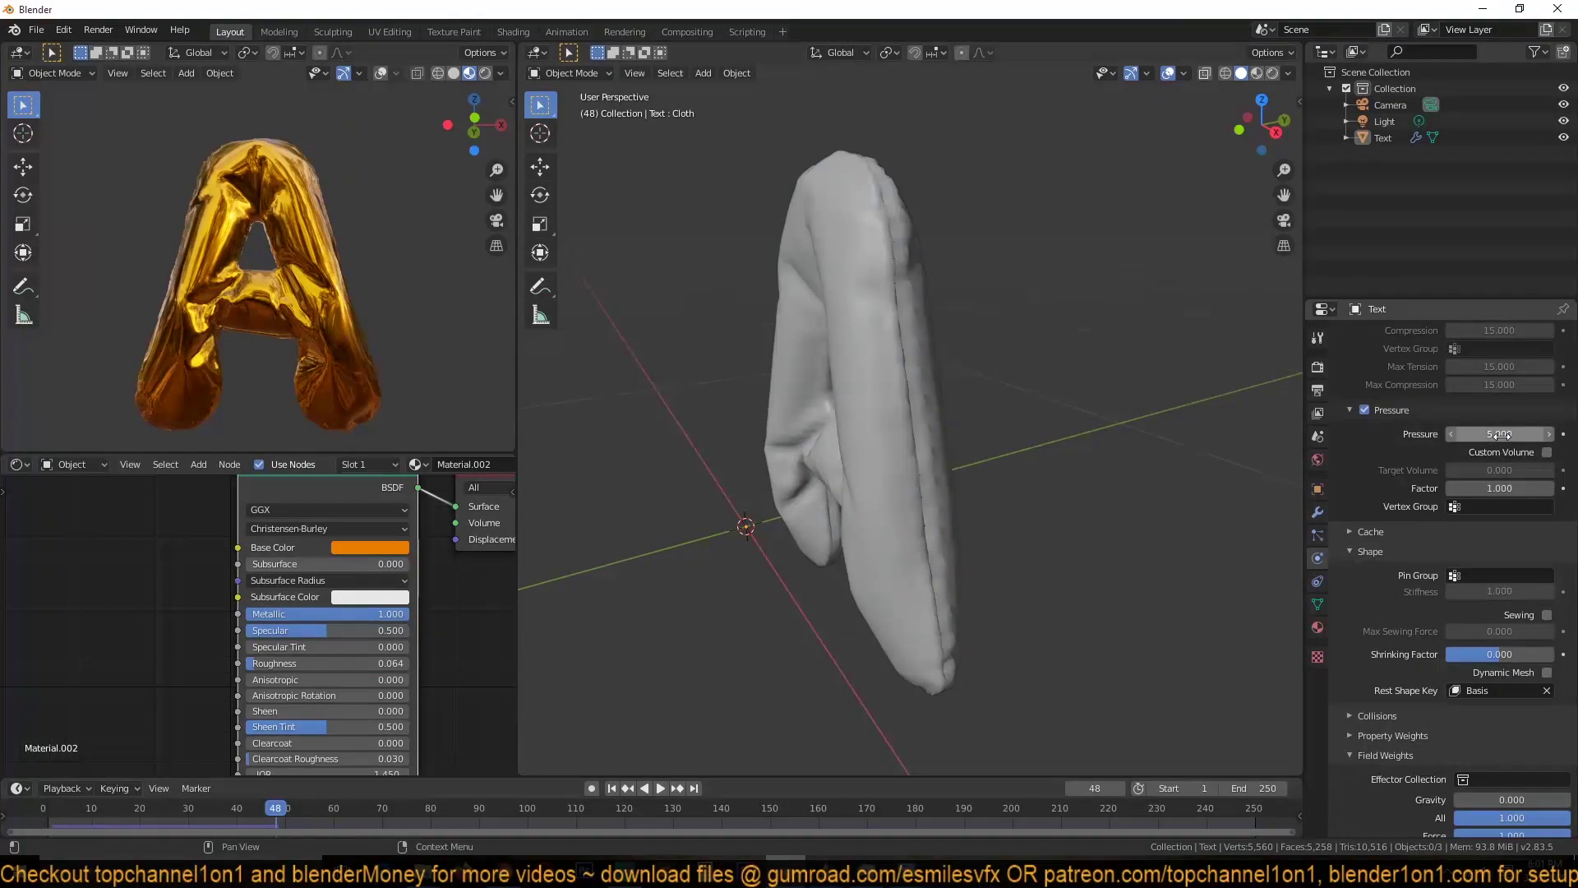
pyautogui.write('10')
pyautogui.press('Return')
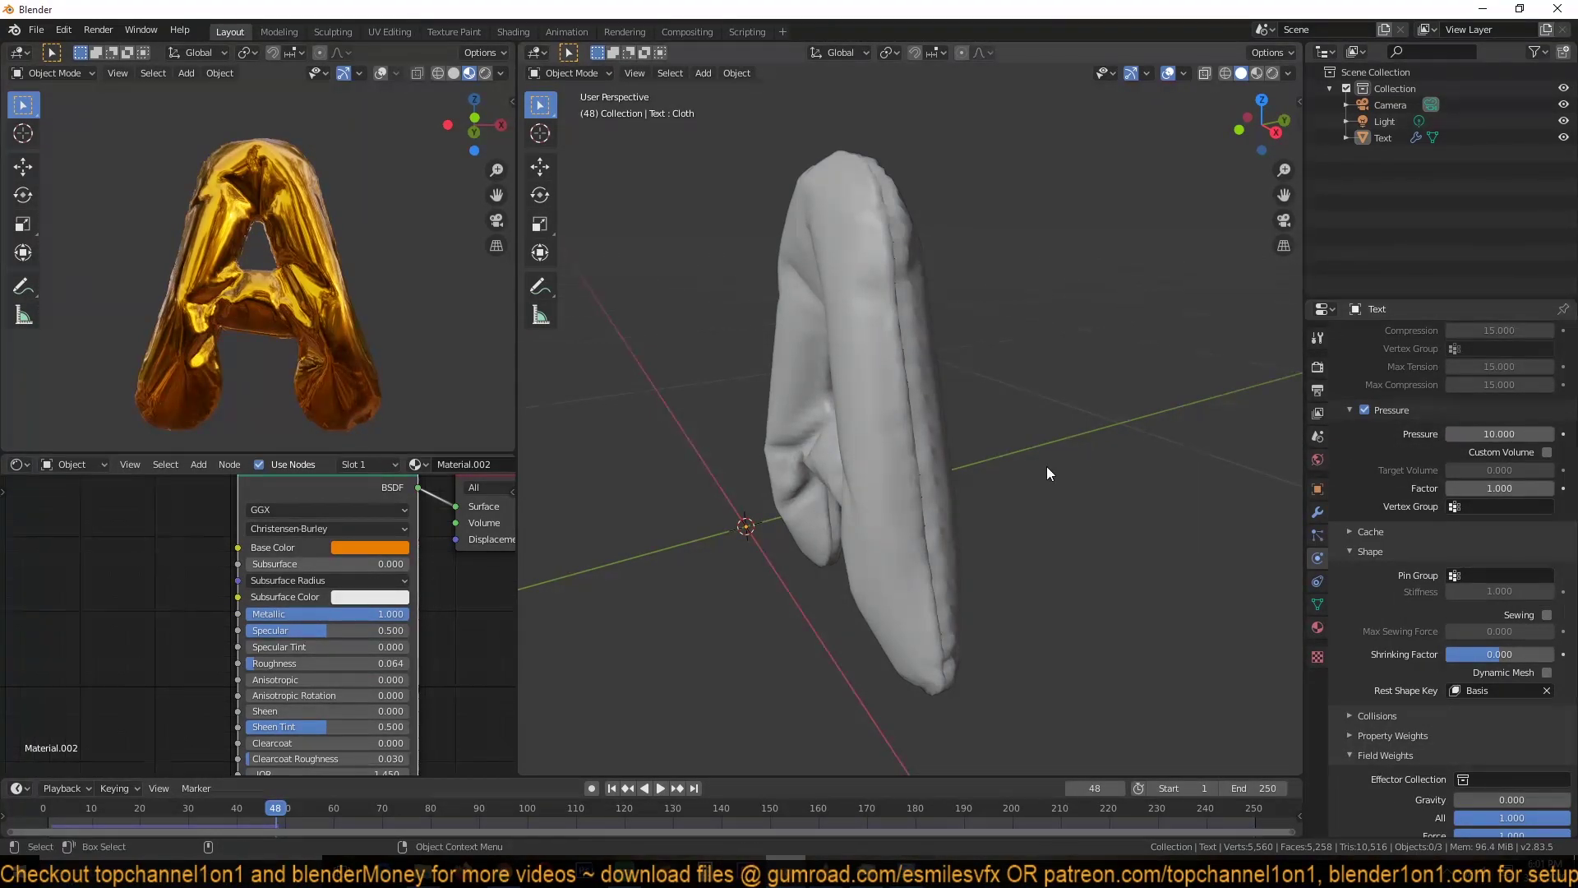
# Step: Run the simulation to frame 92 and inspect the fully puffed gold A
pyautogui.press('space')
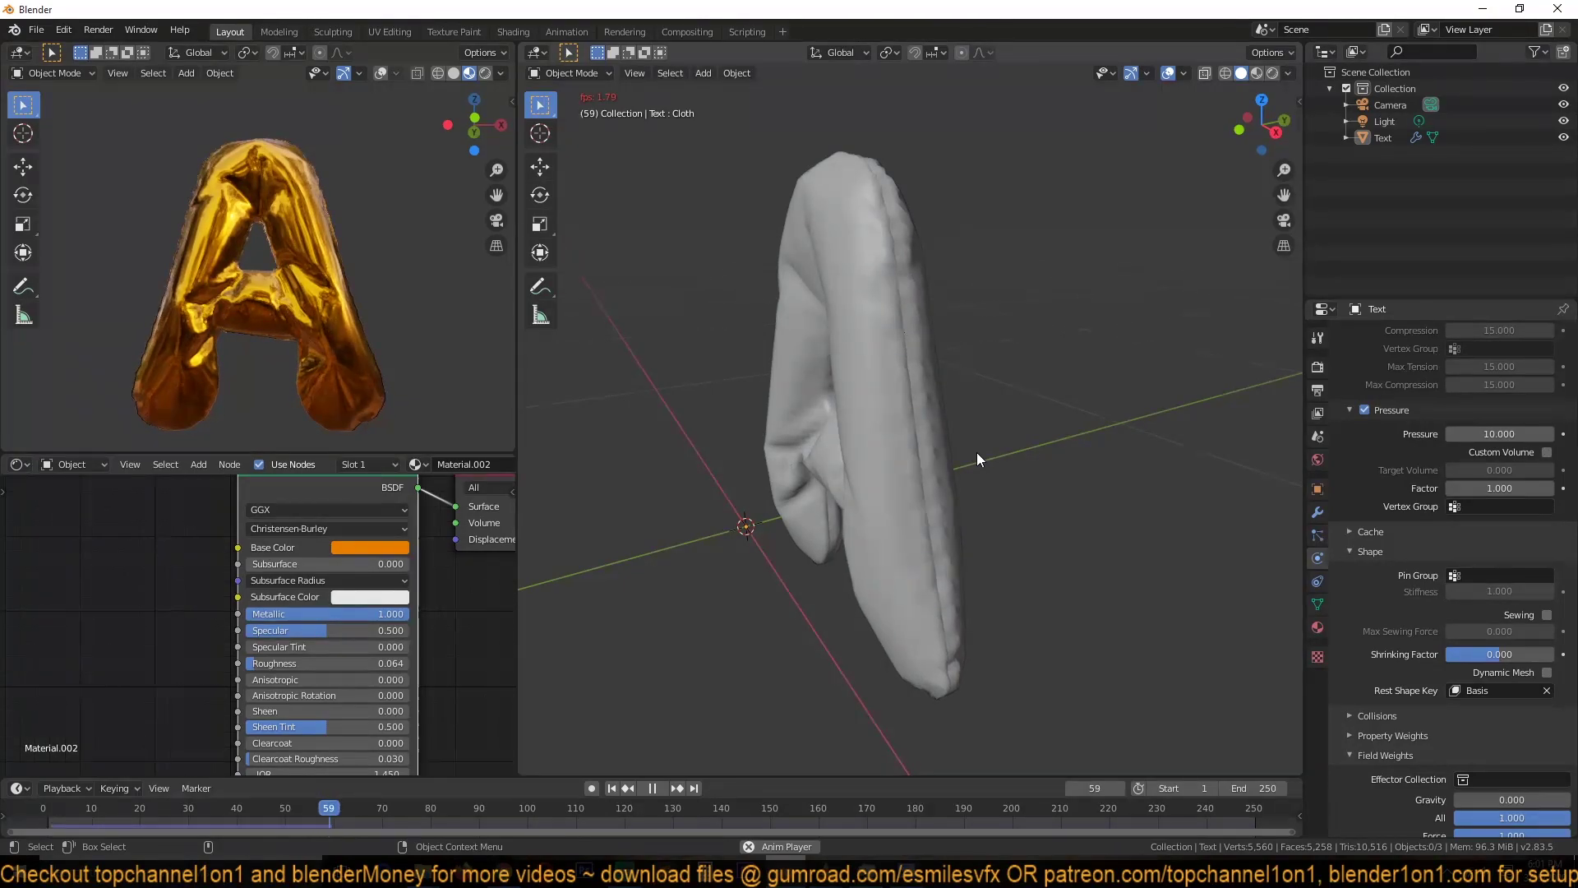
pyautogui.moveTo(999, 446); pyautogui.dragTo(1038, 430, button='middle')
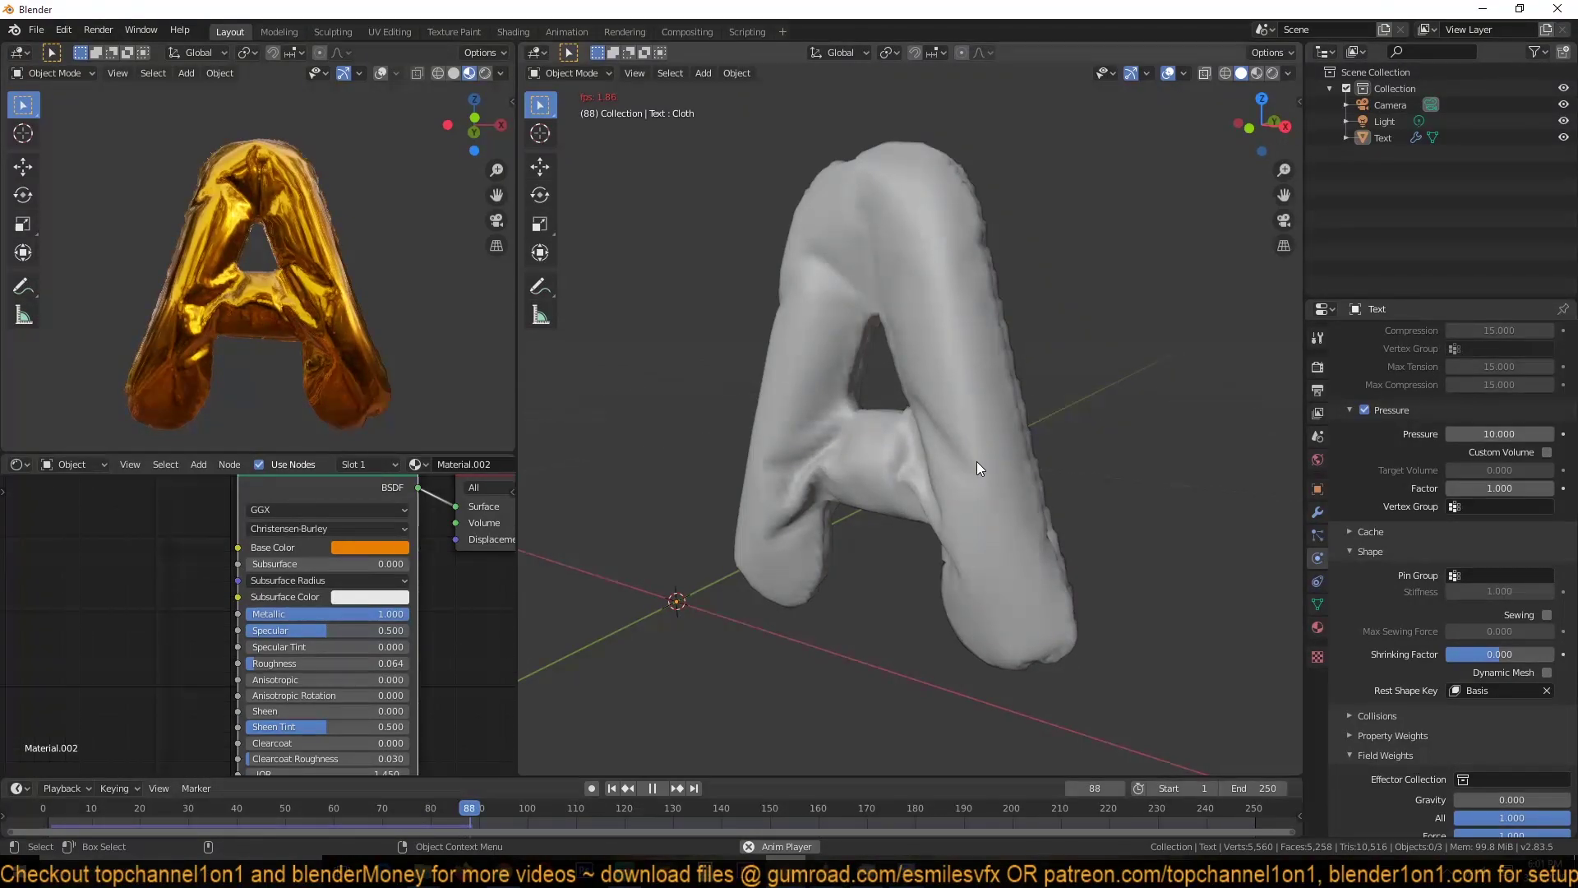
pyautogui.press('space')
pyautogui.moveTo(982, 470); pyautogui.dragTo(900, 501, button='middle')
pyautogui.moveTo(387, 391); pyautogui.dragTo(349, 393, button='middle')
pyautogui.moveTo(904, 863)
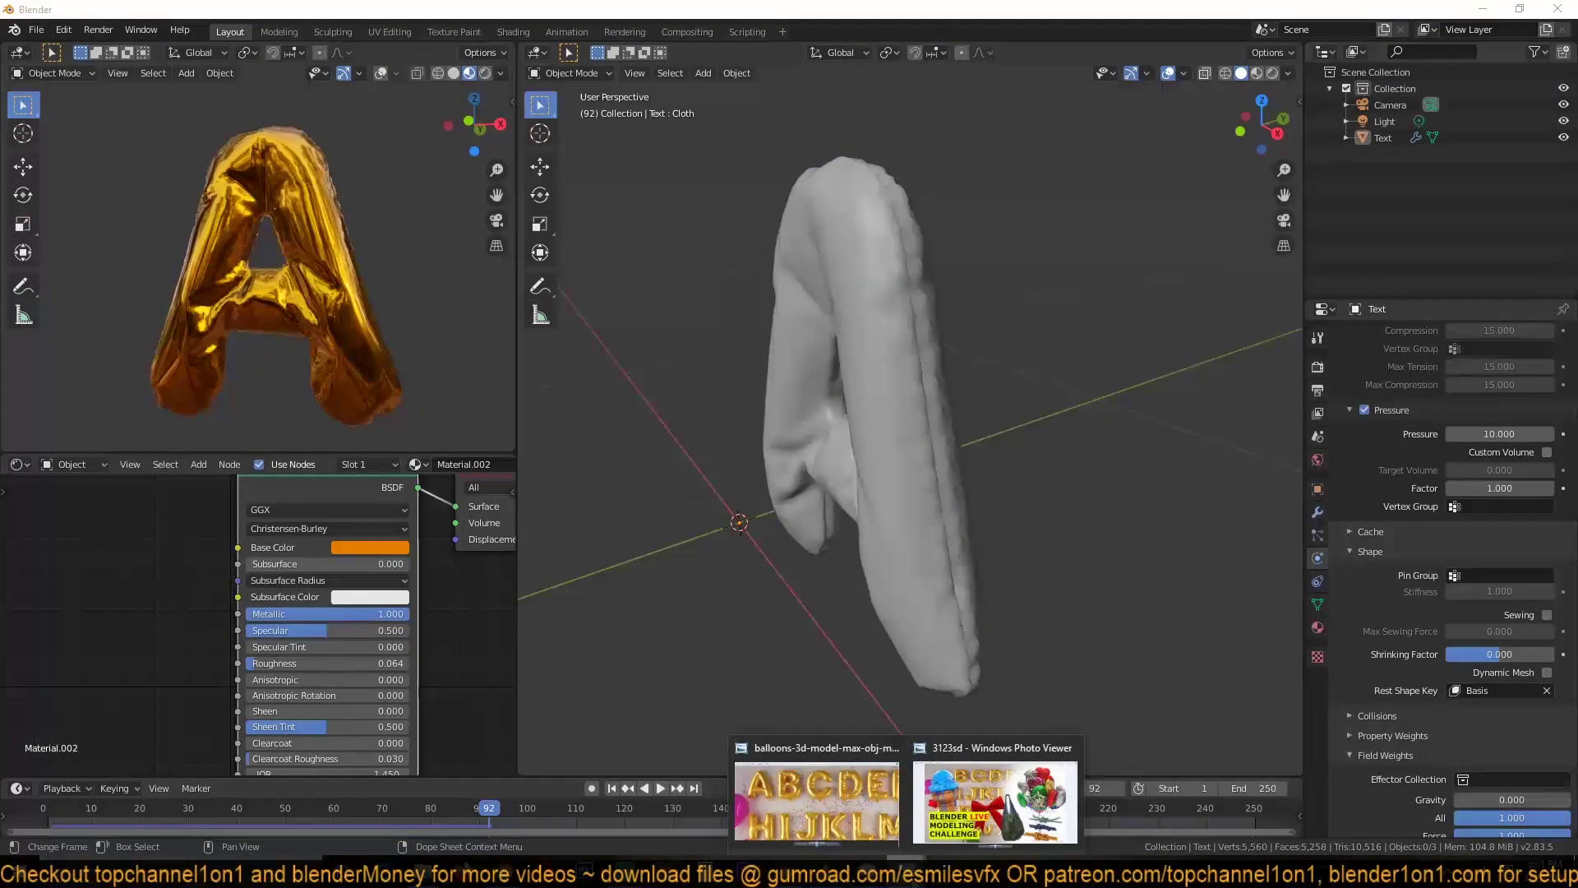
pyautogui.click(855, 792)
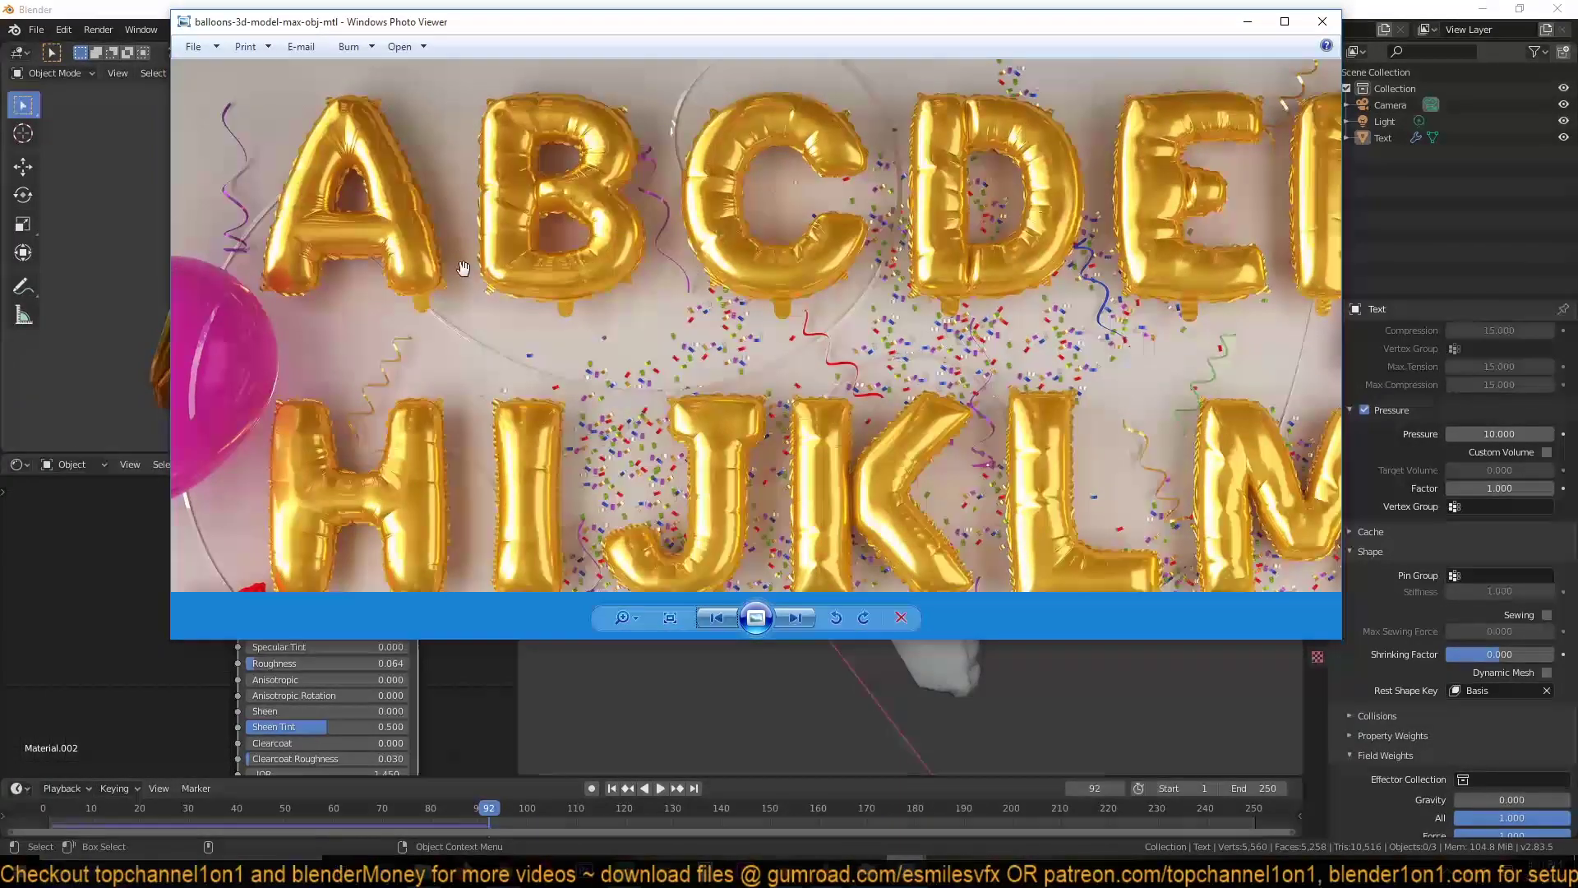
pyautogui.scroll(3, 425, 255)
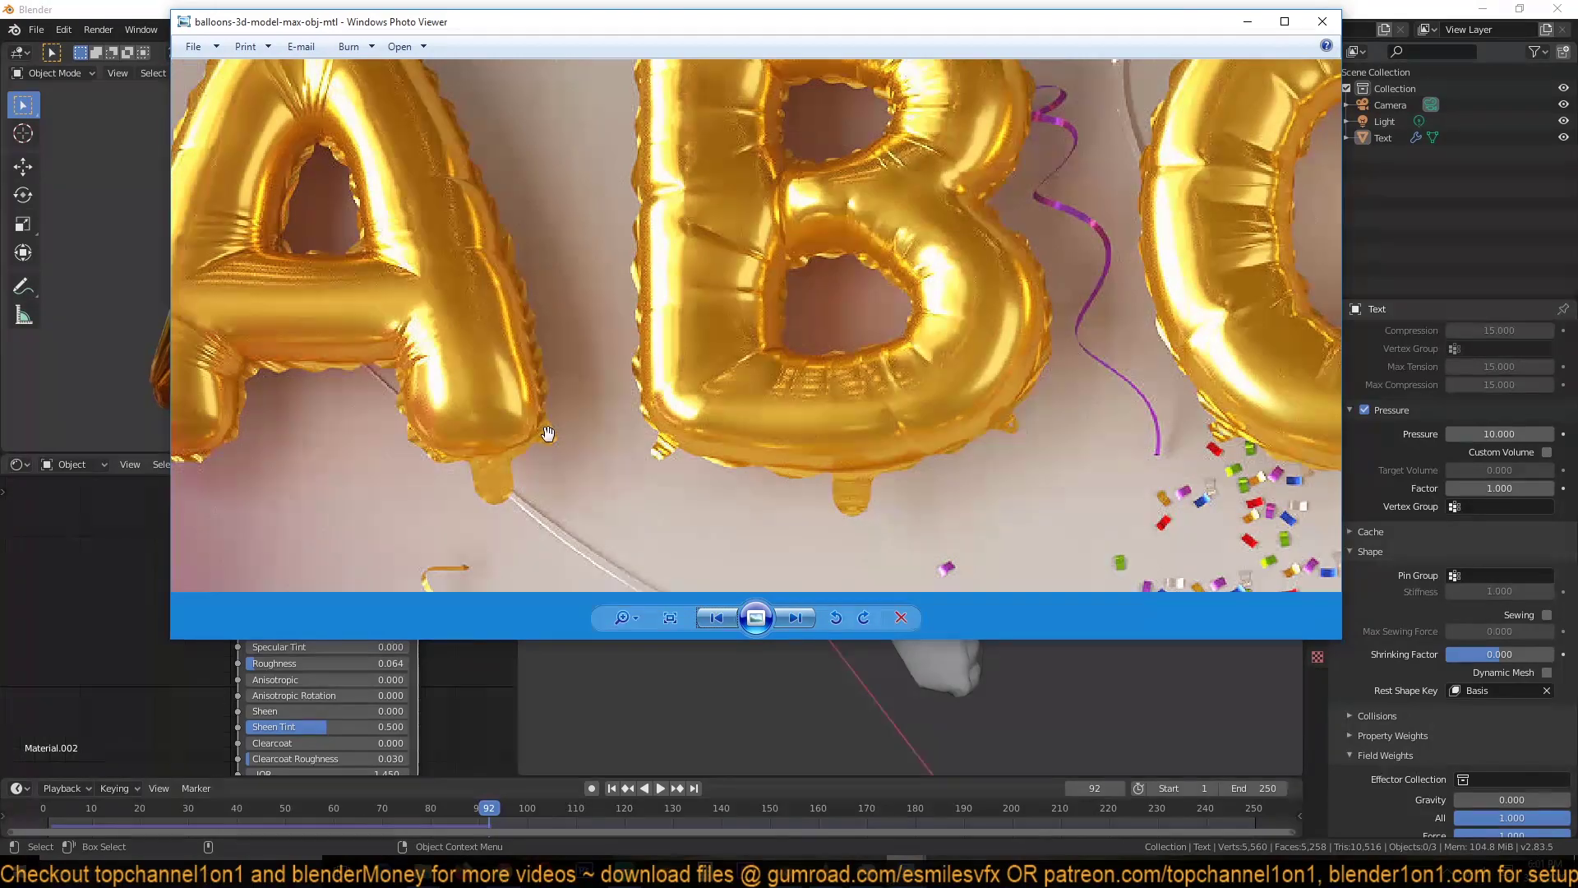
# Step: Select the letter A and apply its Cloth modifier as a new shape key
pyautogui.click(817, 718)
pyautogui.click(879, 475)
pyautogui.moveTo(879, 475); pyautogui.dragTo(995, 471, button='middle')
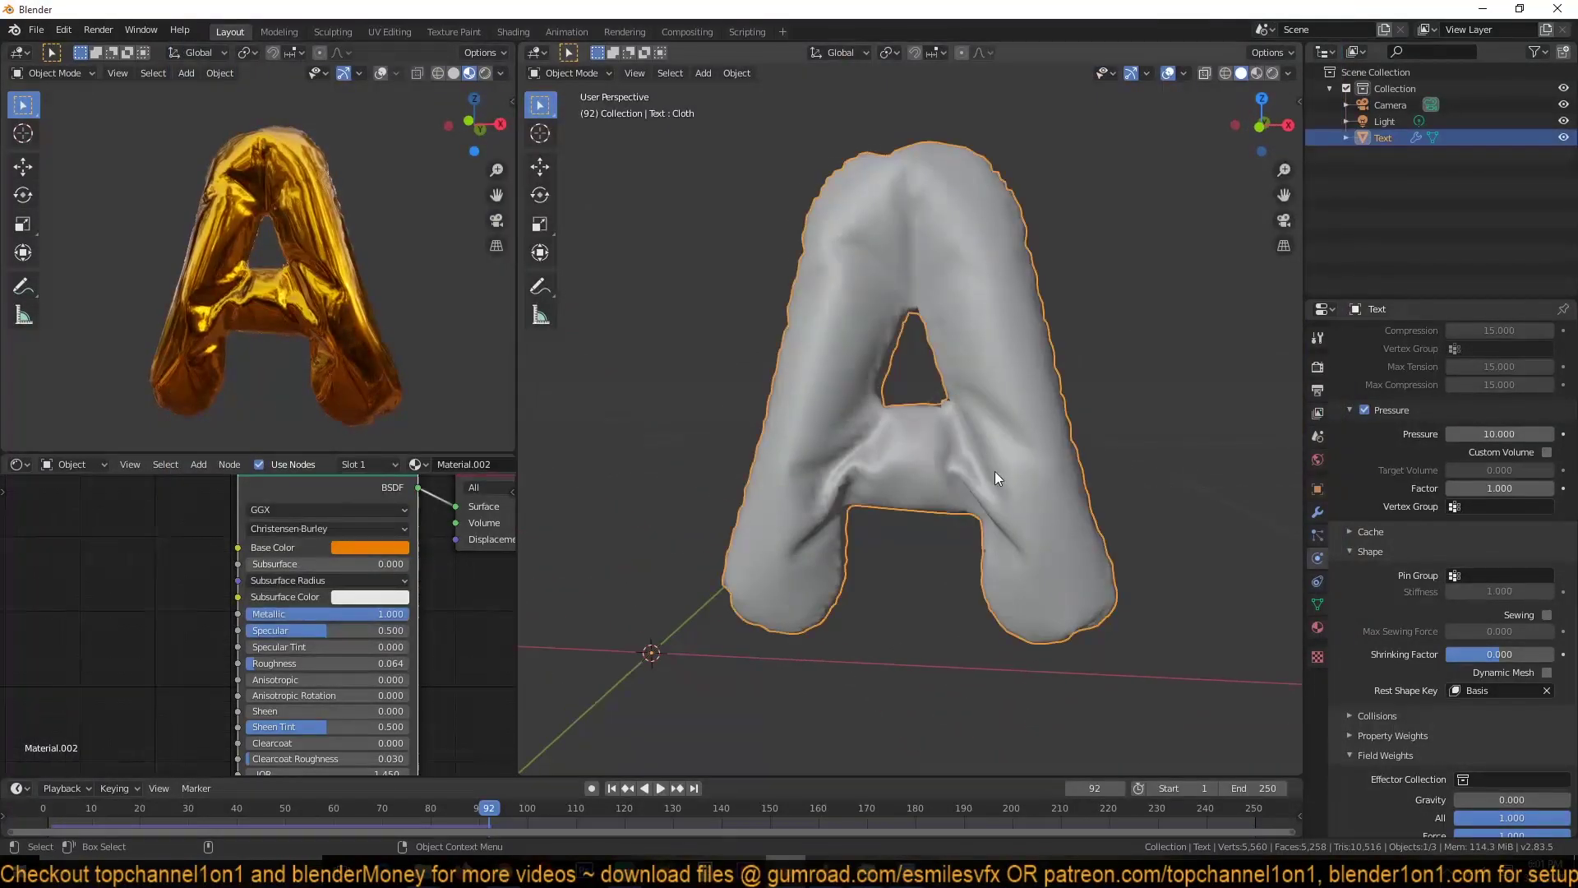
pyautogui.click(1318, 513)
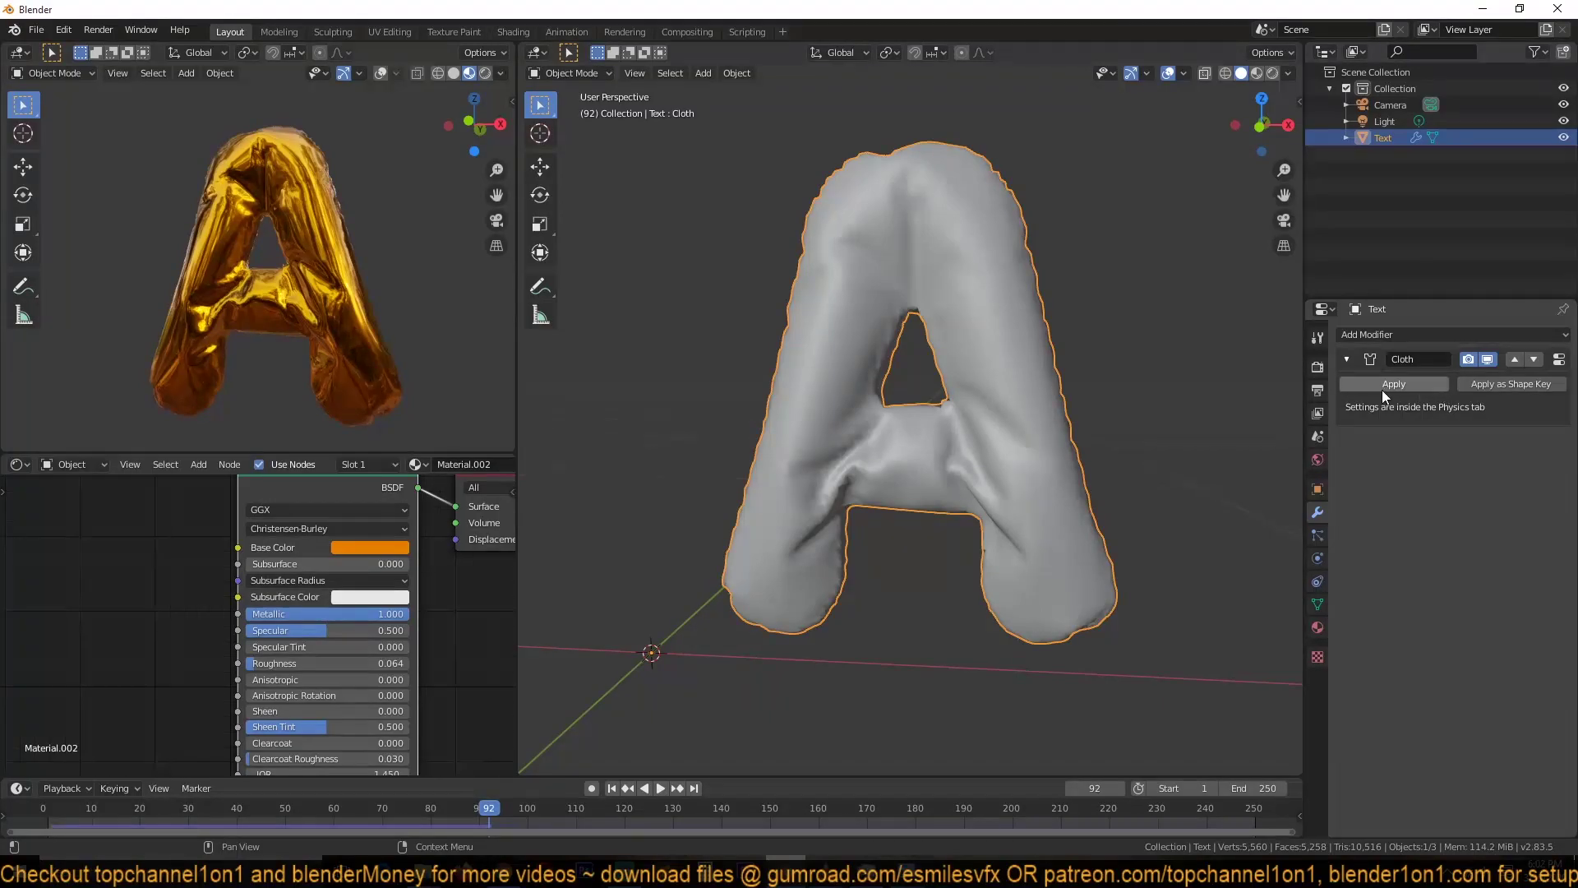
pyautogui.click(1491, 386)
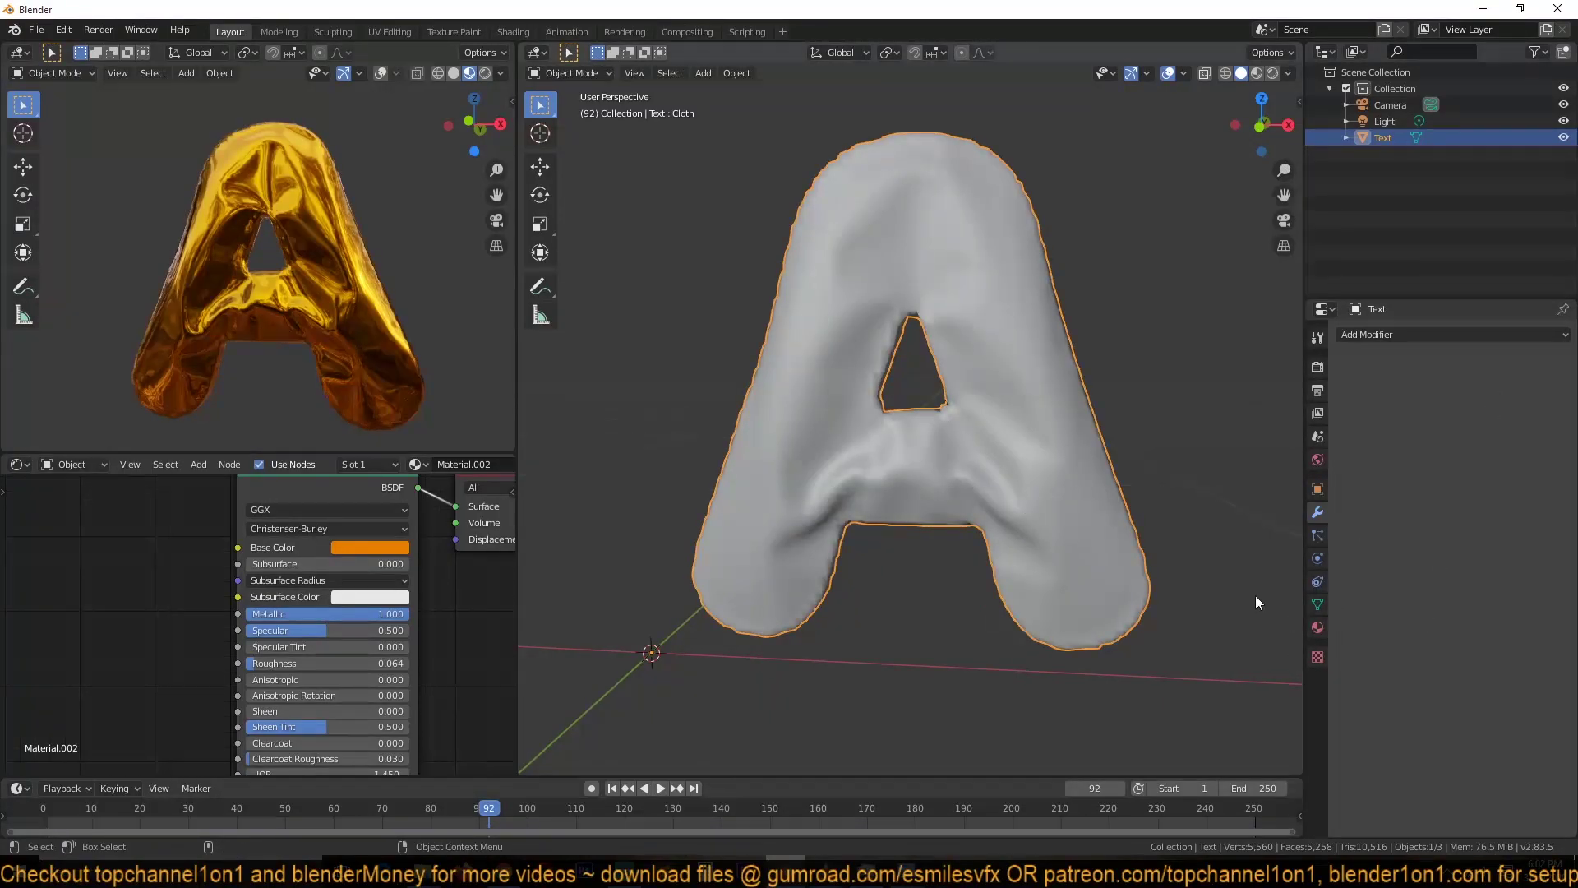
# Step: Set the Cloth.001 shape key Value to 1.0 and mute the older Cloth key
pyautogui.click(1317, 604)
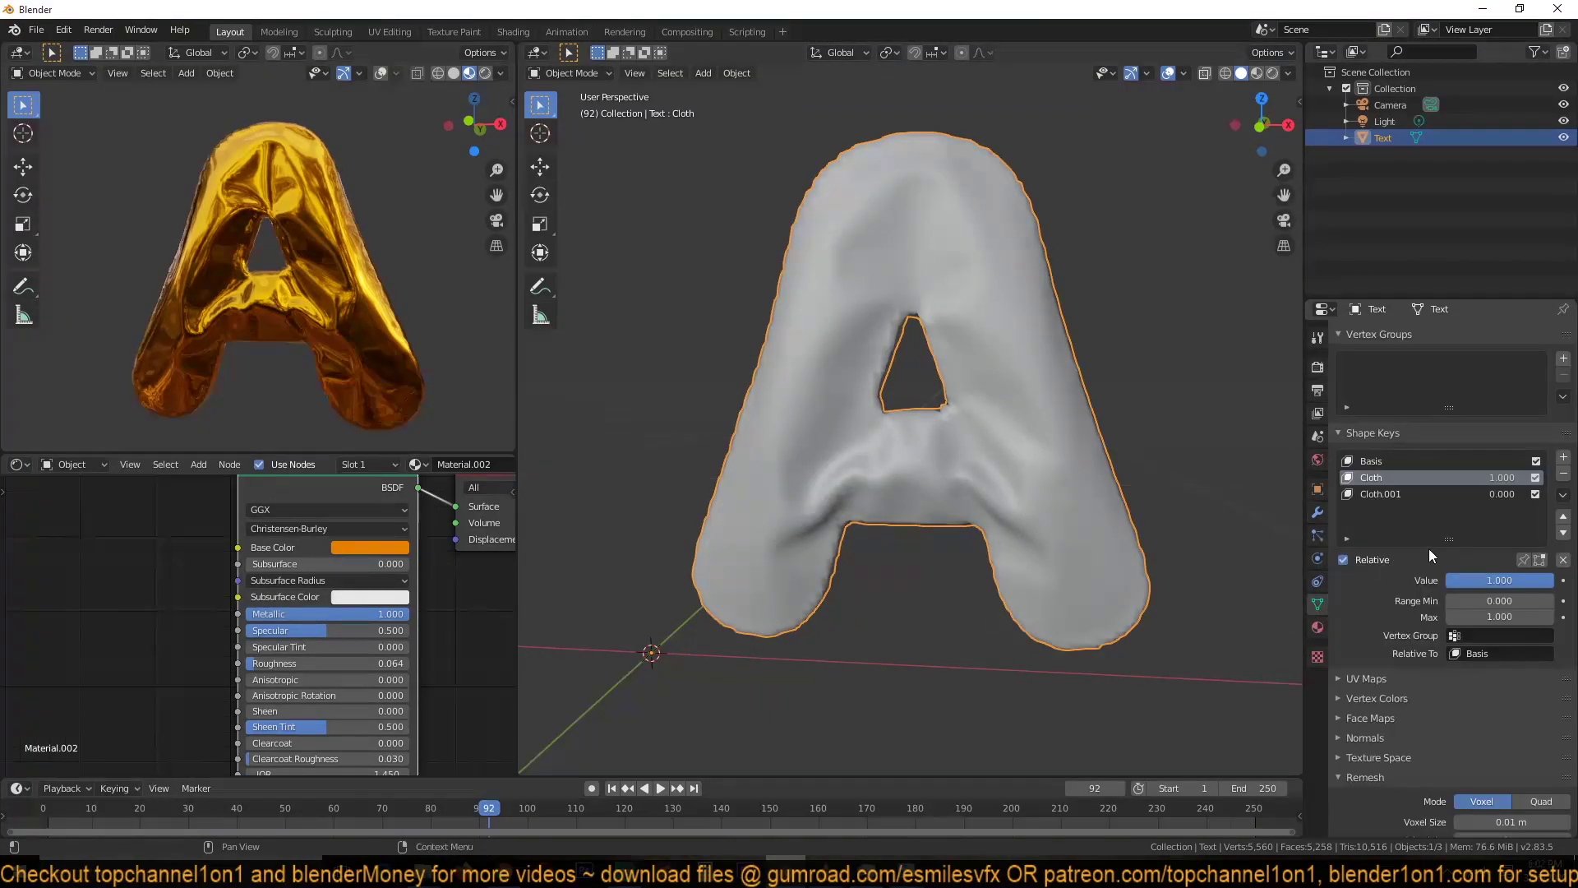
pyautogui.click(1389, 494)
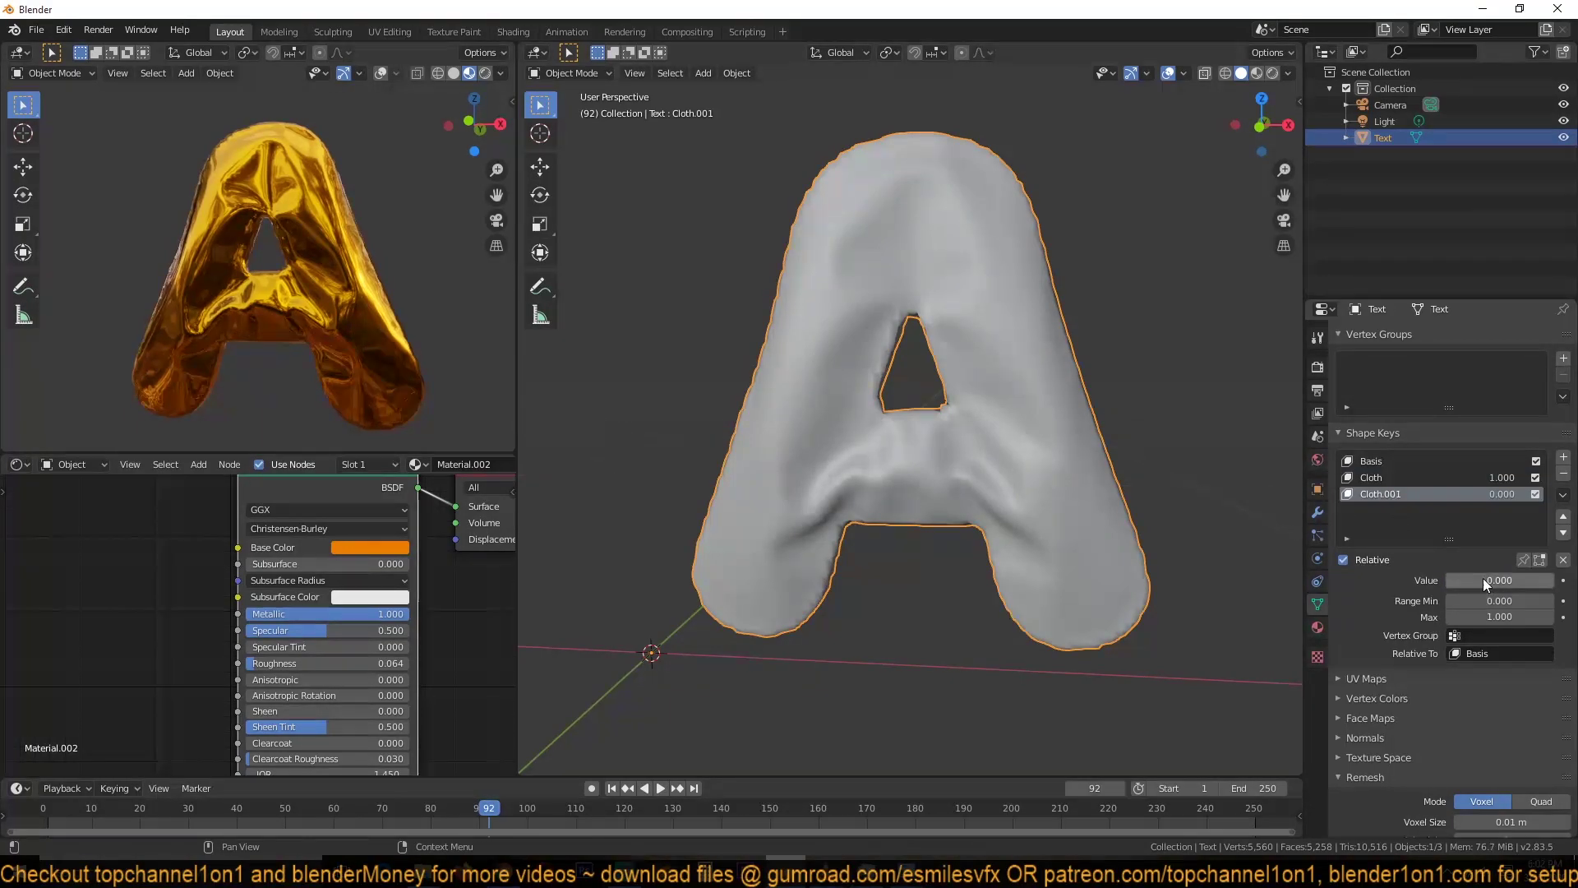
pyautogui.moveTo(1483, 579); pyautogui.dragTo(1534, 581)
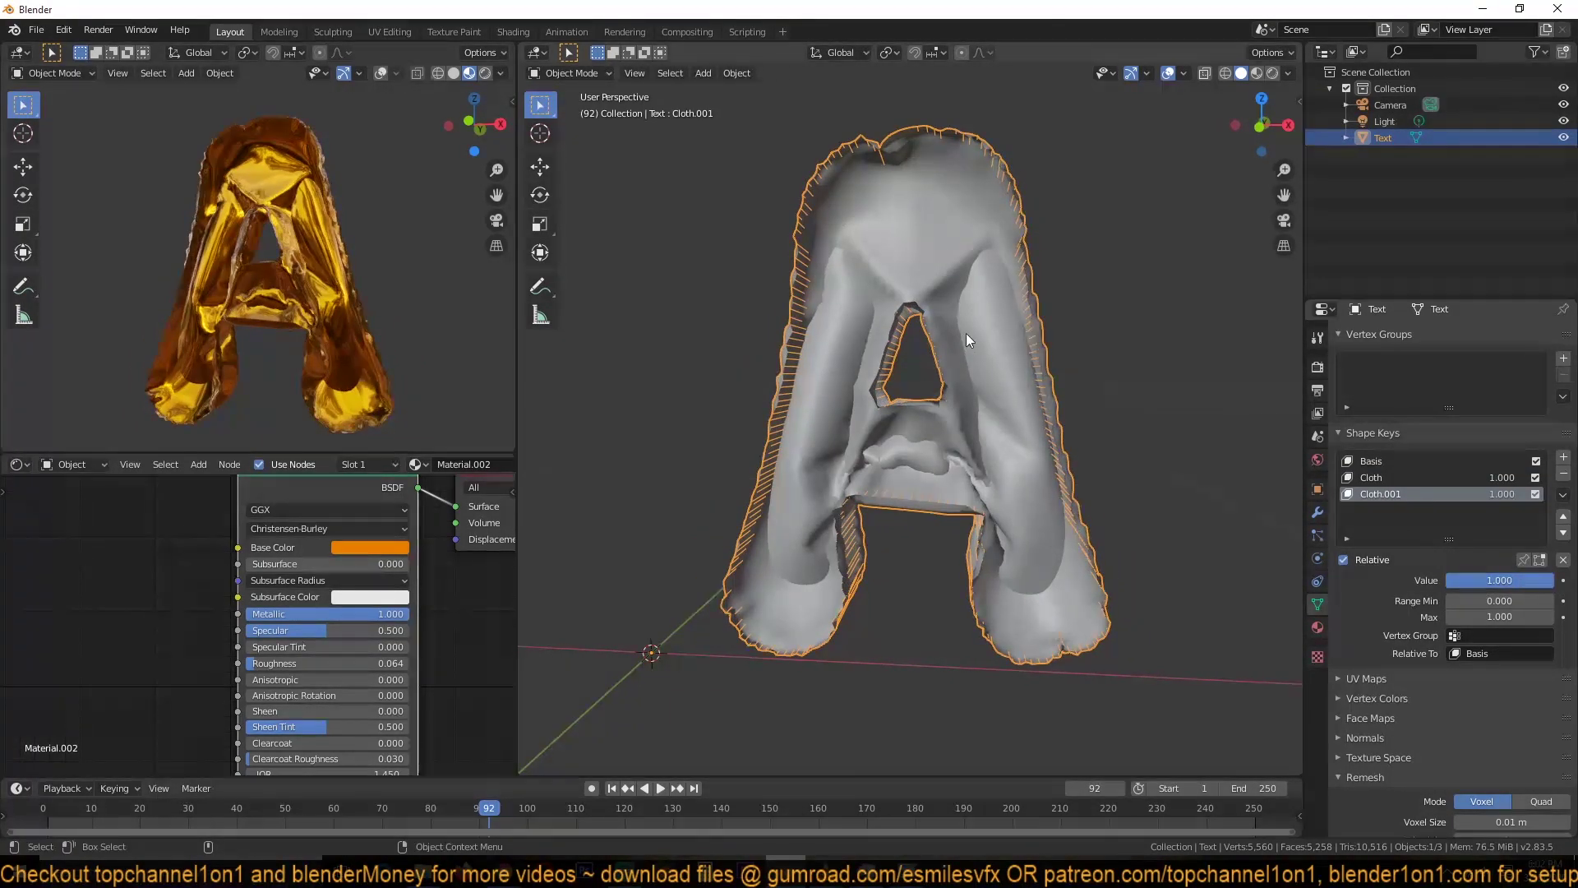
pyautogui.moveTo(965, 333); pyautogui.dragTo(901, 288, button='middle')
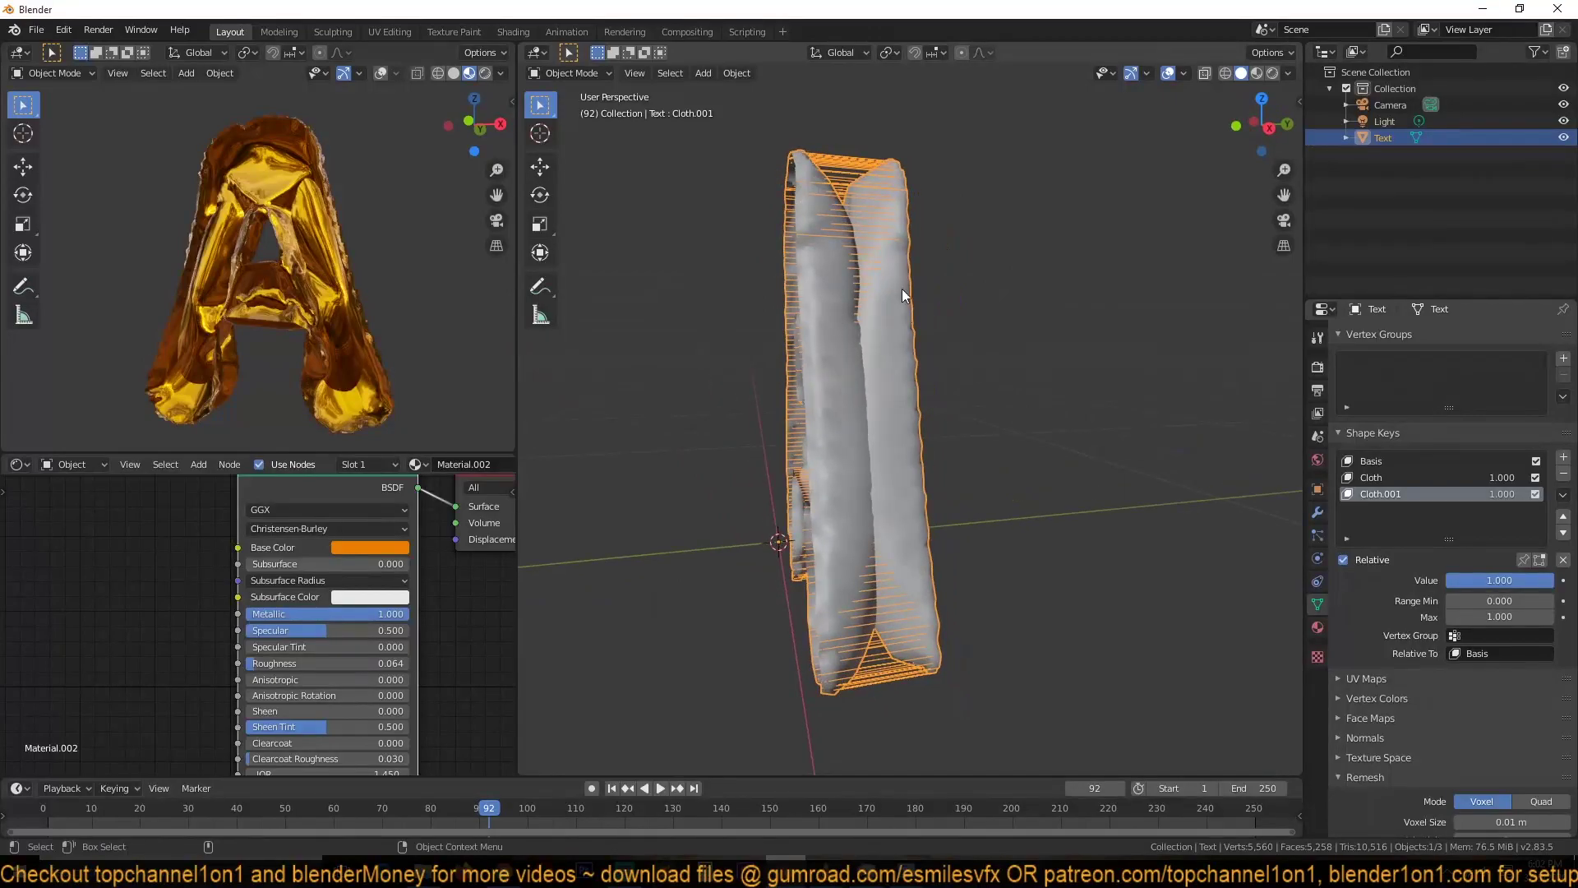
pyautogui.click(1363, 477)
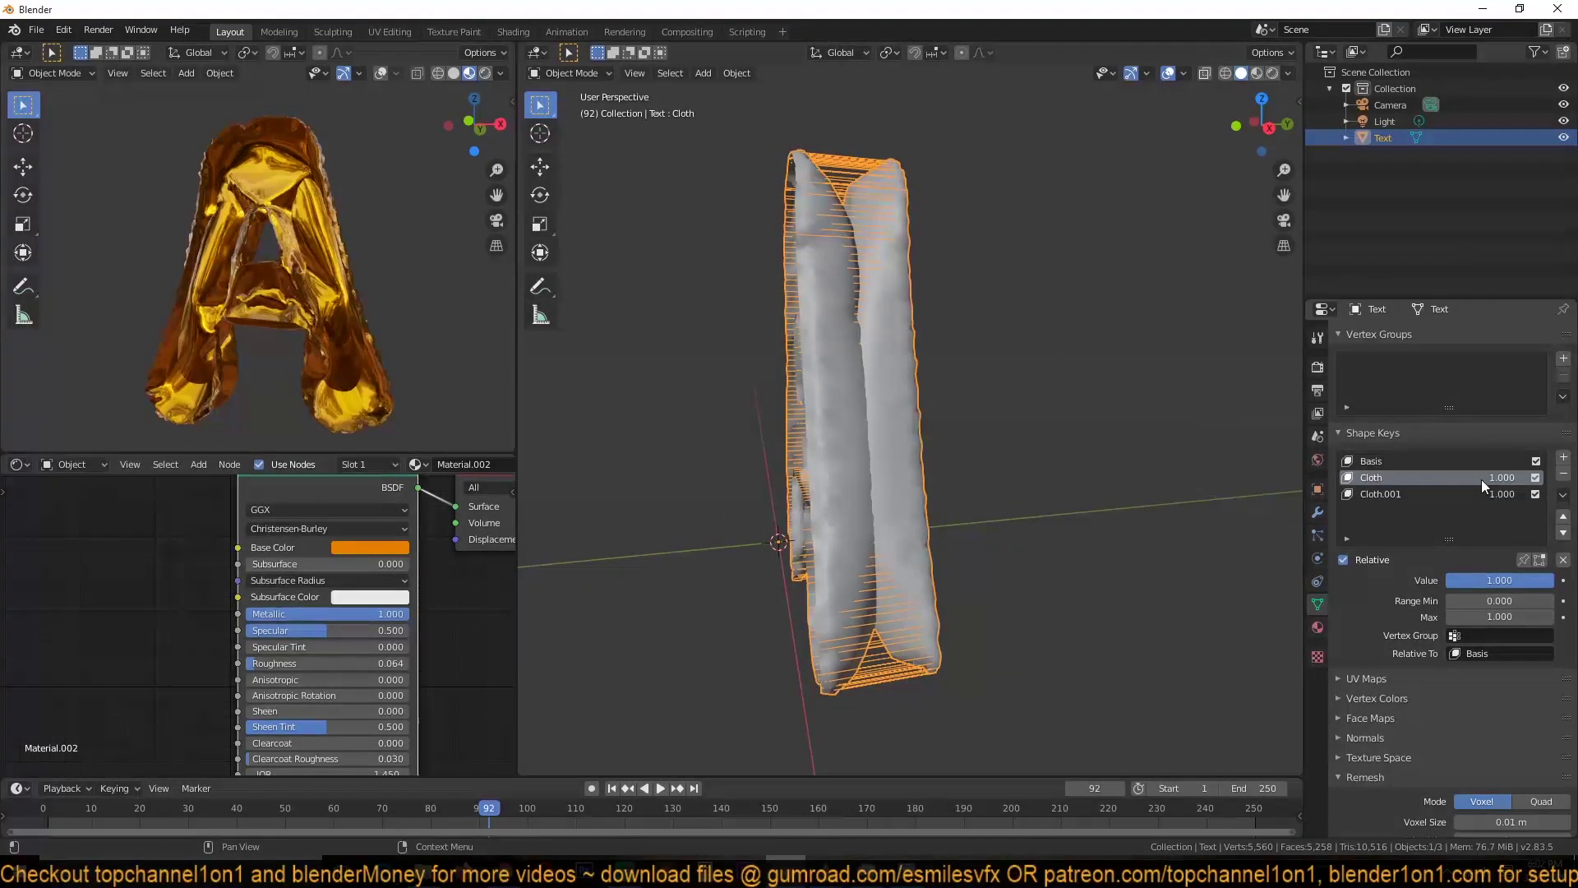
pyautogui.click(1535, 478)
pyautogui.moveTo(866, 406); pyautogui.dragTo(982, 402, button='middle')
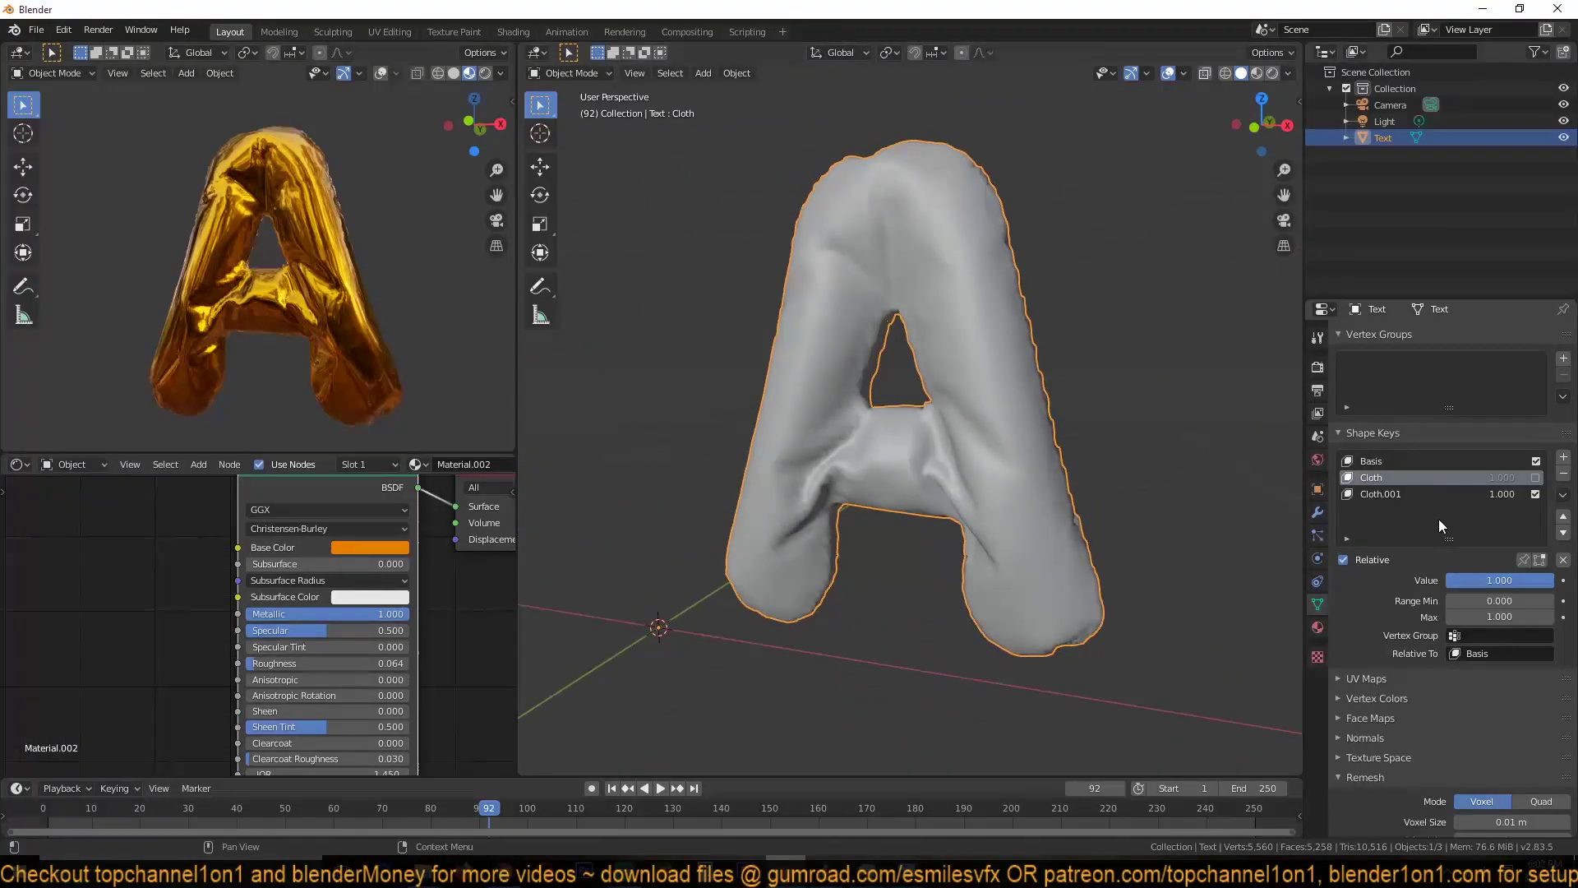
pyautogui.moveTo(605, 367); pyautogui.dragTo(641, 386, button='middle')
pyautogui.scroll(6, 863, 382)
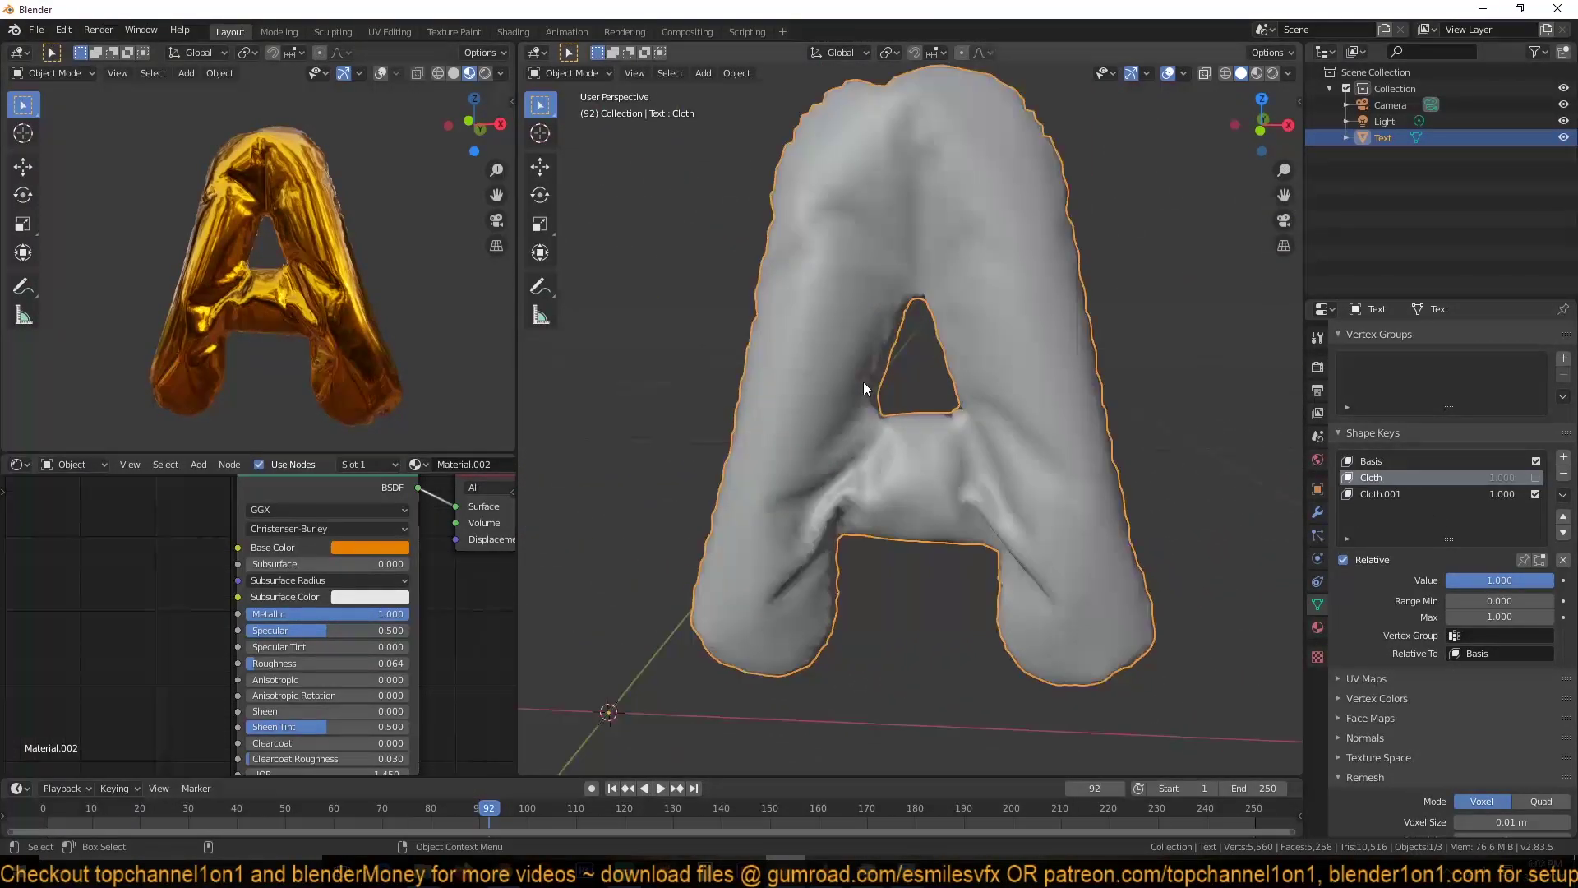
# Step: With Cloth.001 active, convert the A via Ctrl+A Visual Geometry to Mesh
pyautogui.scroll(3, 890, 333)
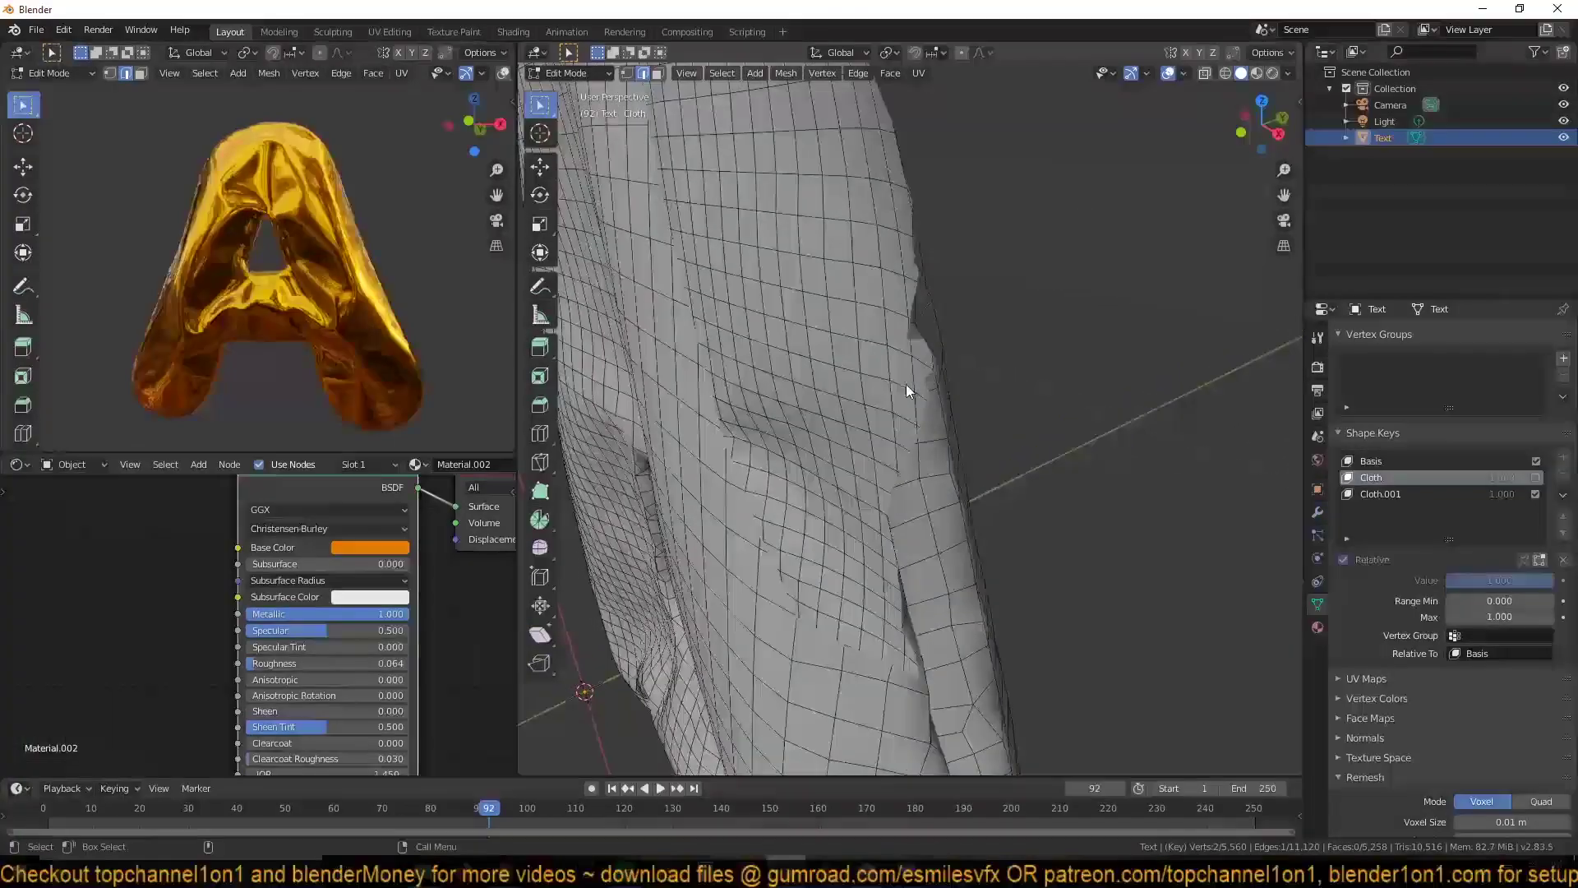
pyautogui.scroll(-5, 905, 383)
pyautogui.click(1422, 494)
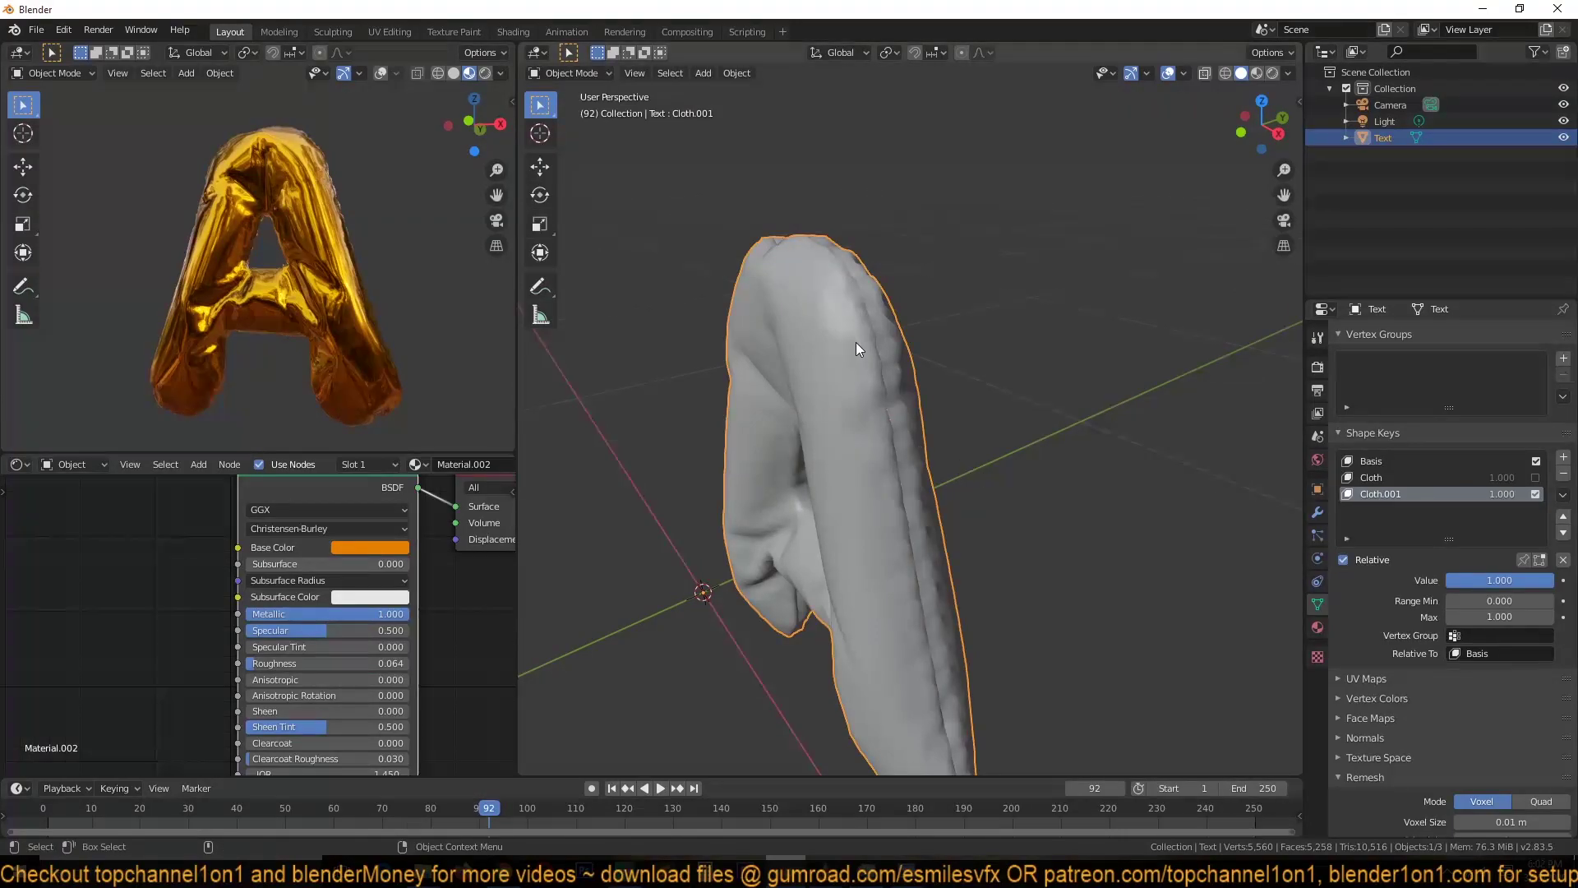
pyautogui.rightClick(811, 284)
pyautogui.hotkey('ctrl', 'a')
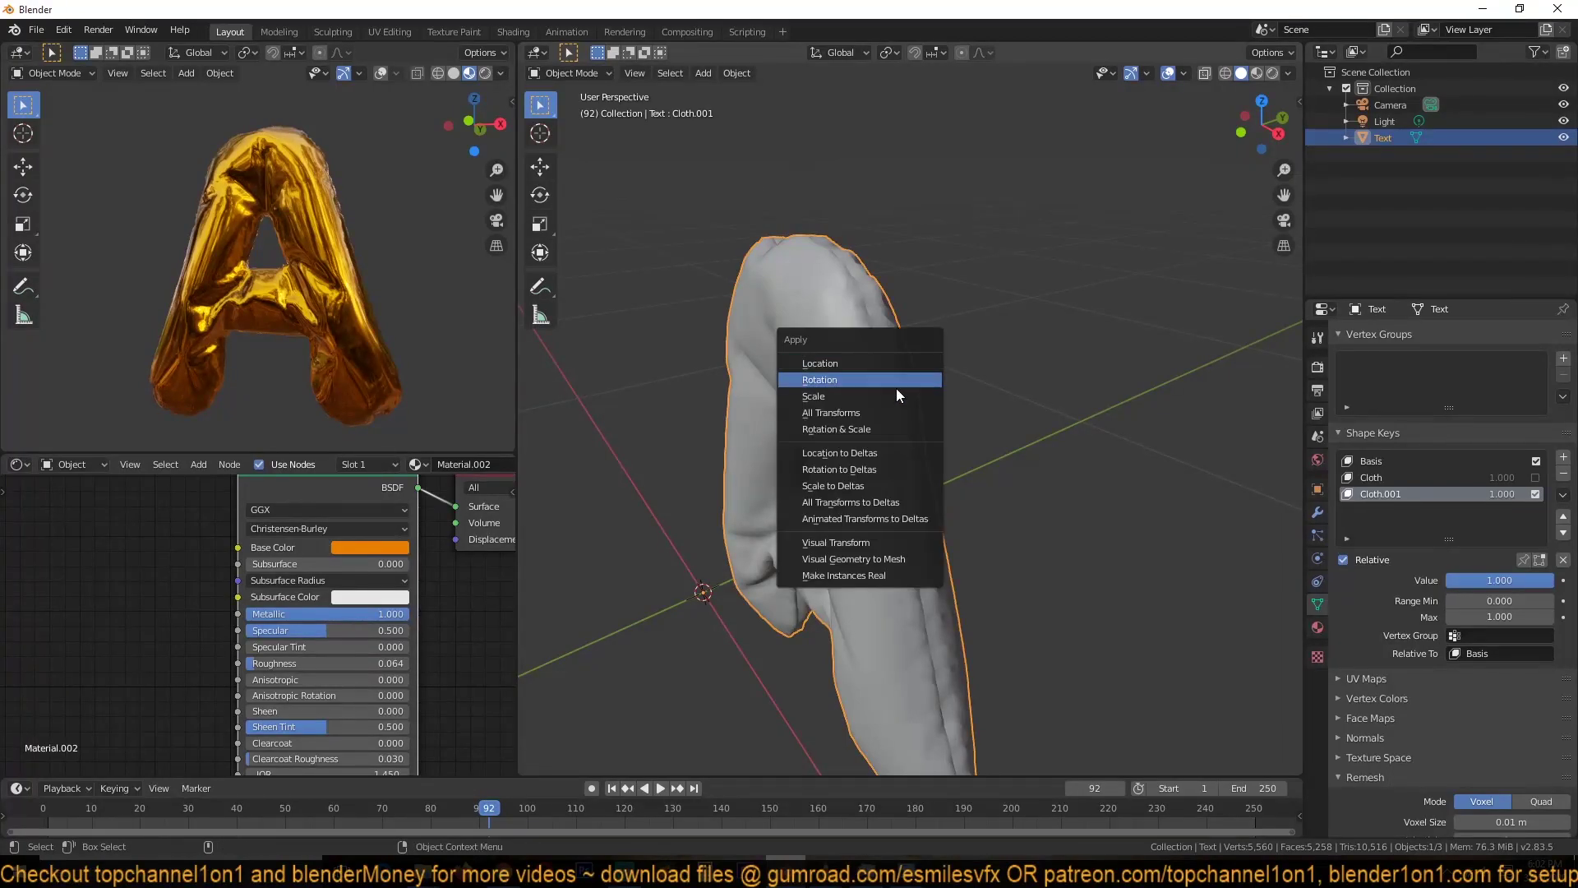
pyautogui.click(901, 559)
# Step: Delete all three shape keys, including Basis, leaving the baked balloon geometry
pyautogui.click(1563, 473)
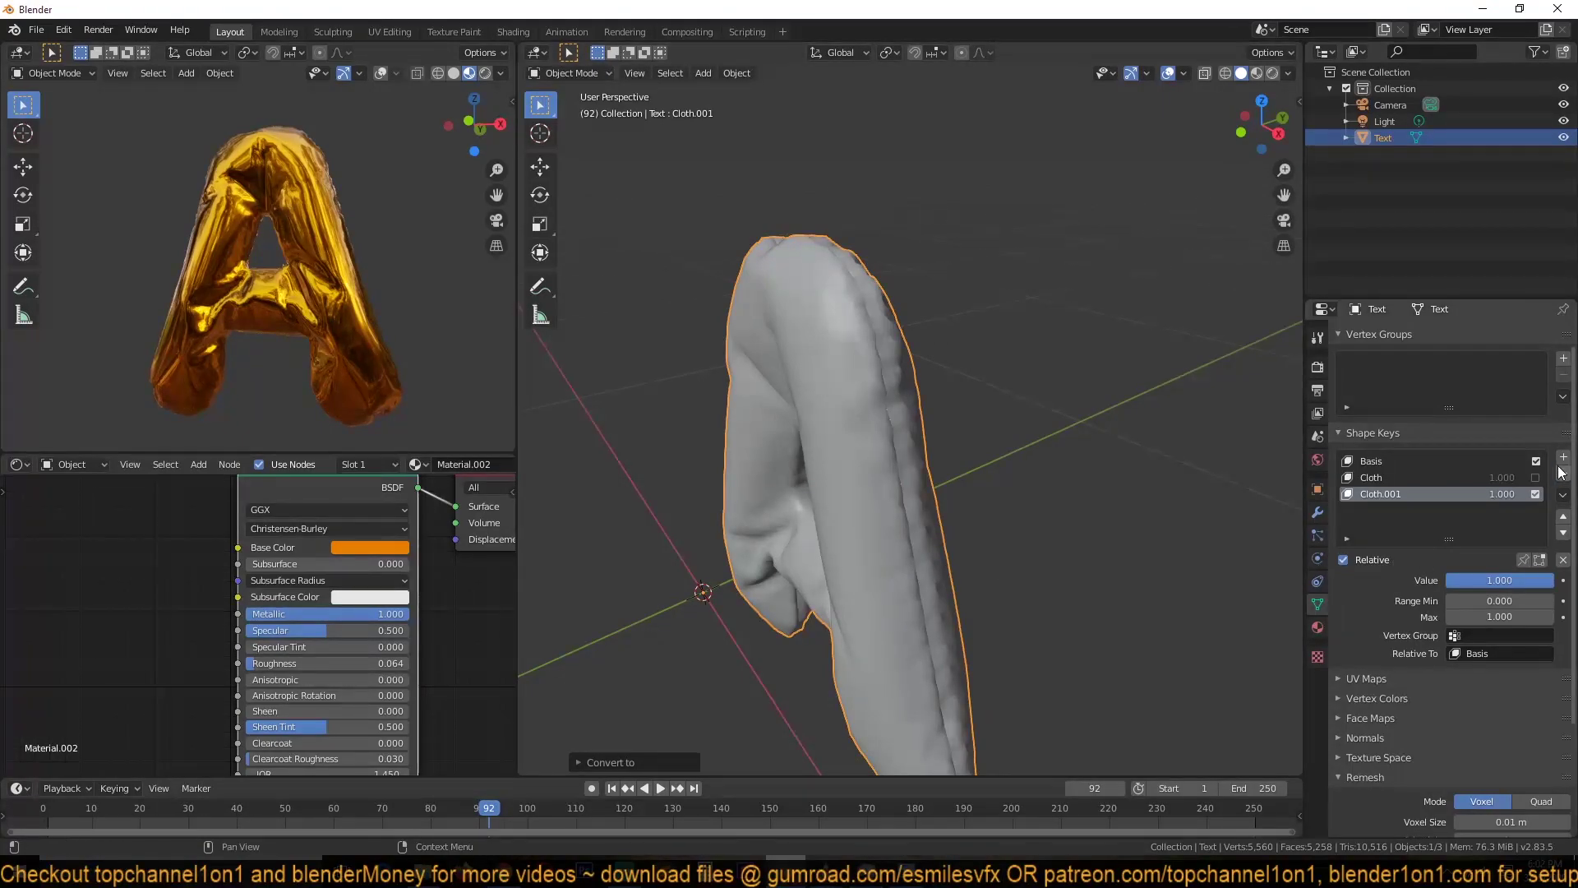
pyautogui.click(1564, 473)
pyautogui.click(1564, 473)
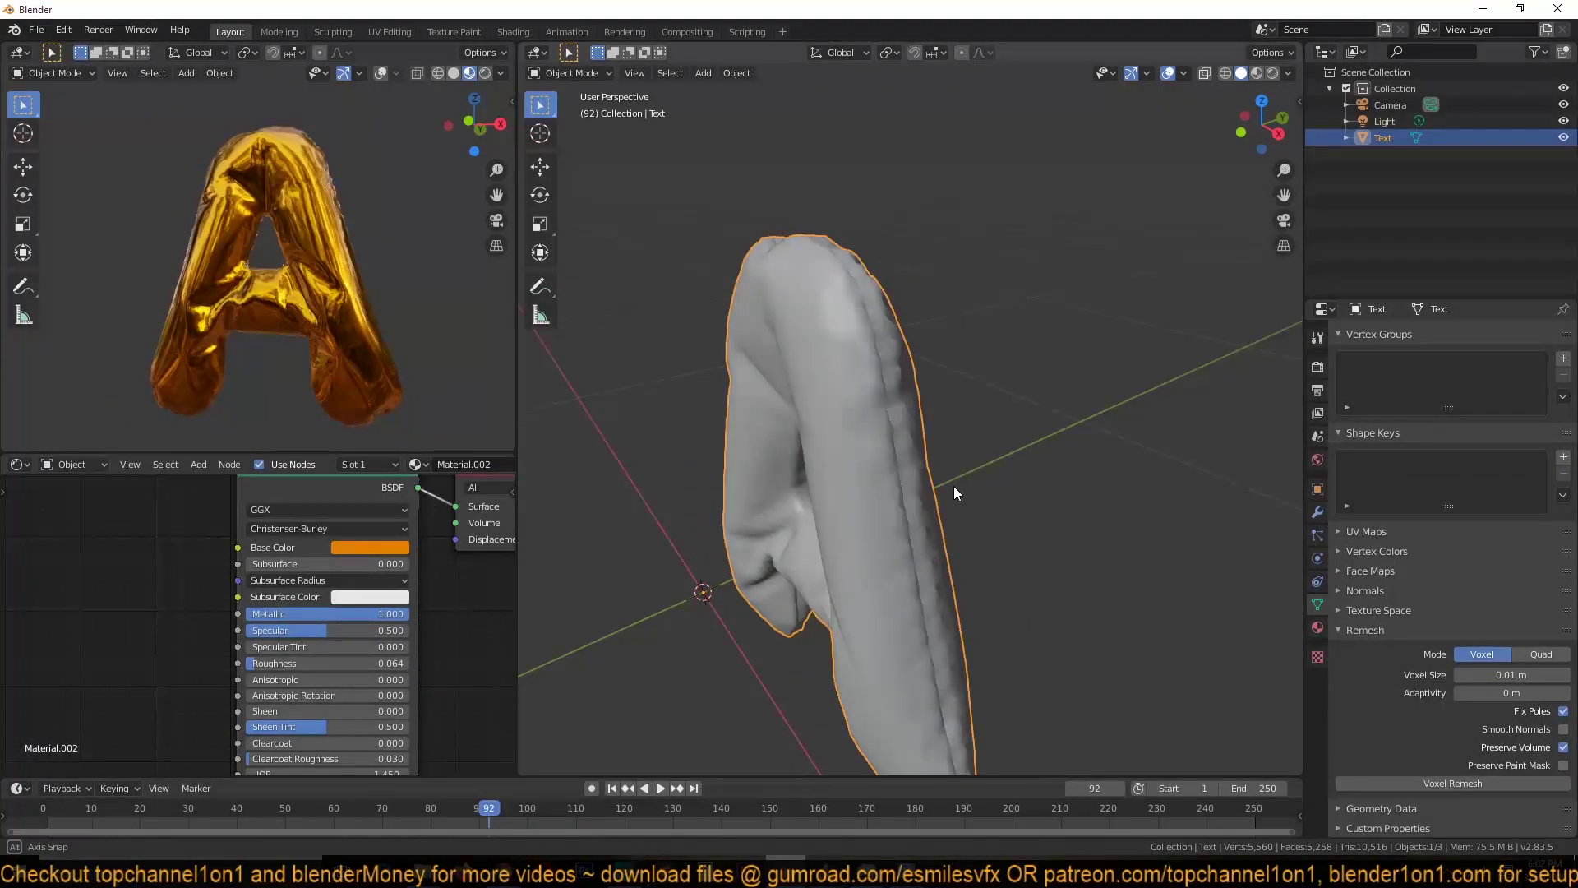
pyautogui.moveTo(896, 464); pyautogui.dragTo(790, 342, button='middle')
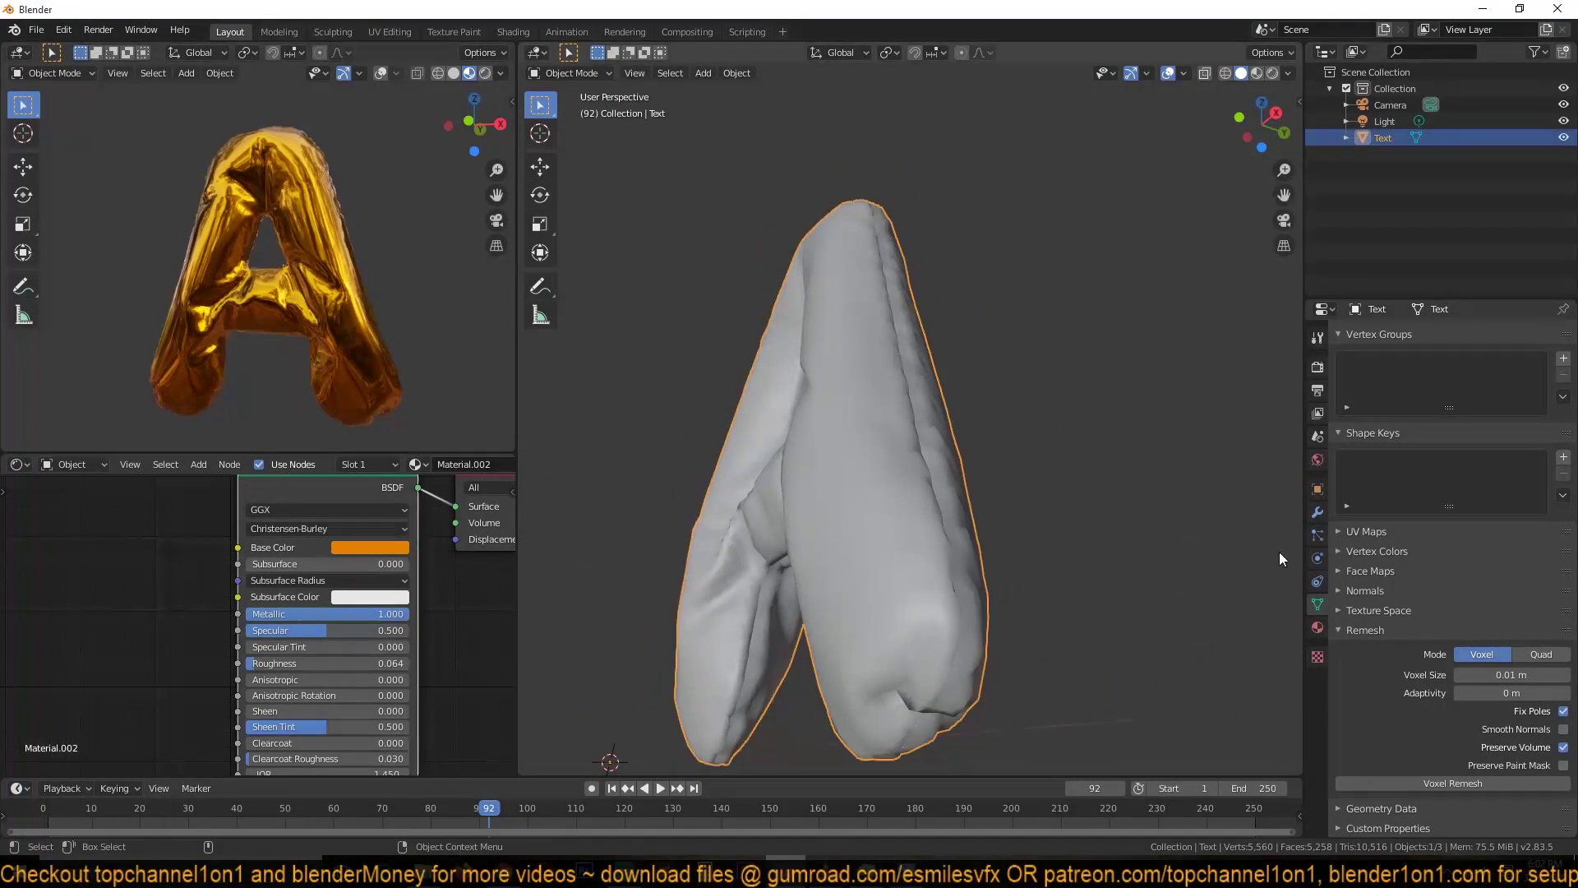
# Step: Shift Material.002's Base Color from orange to a brighter gold
pyautogui.click(1318, 627)
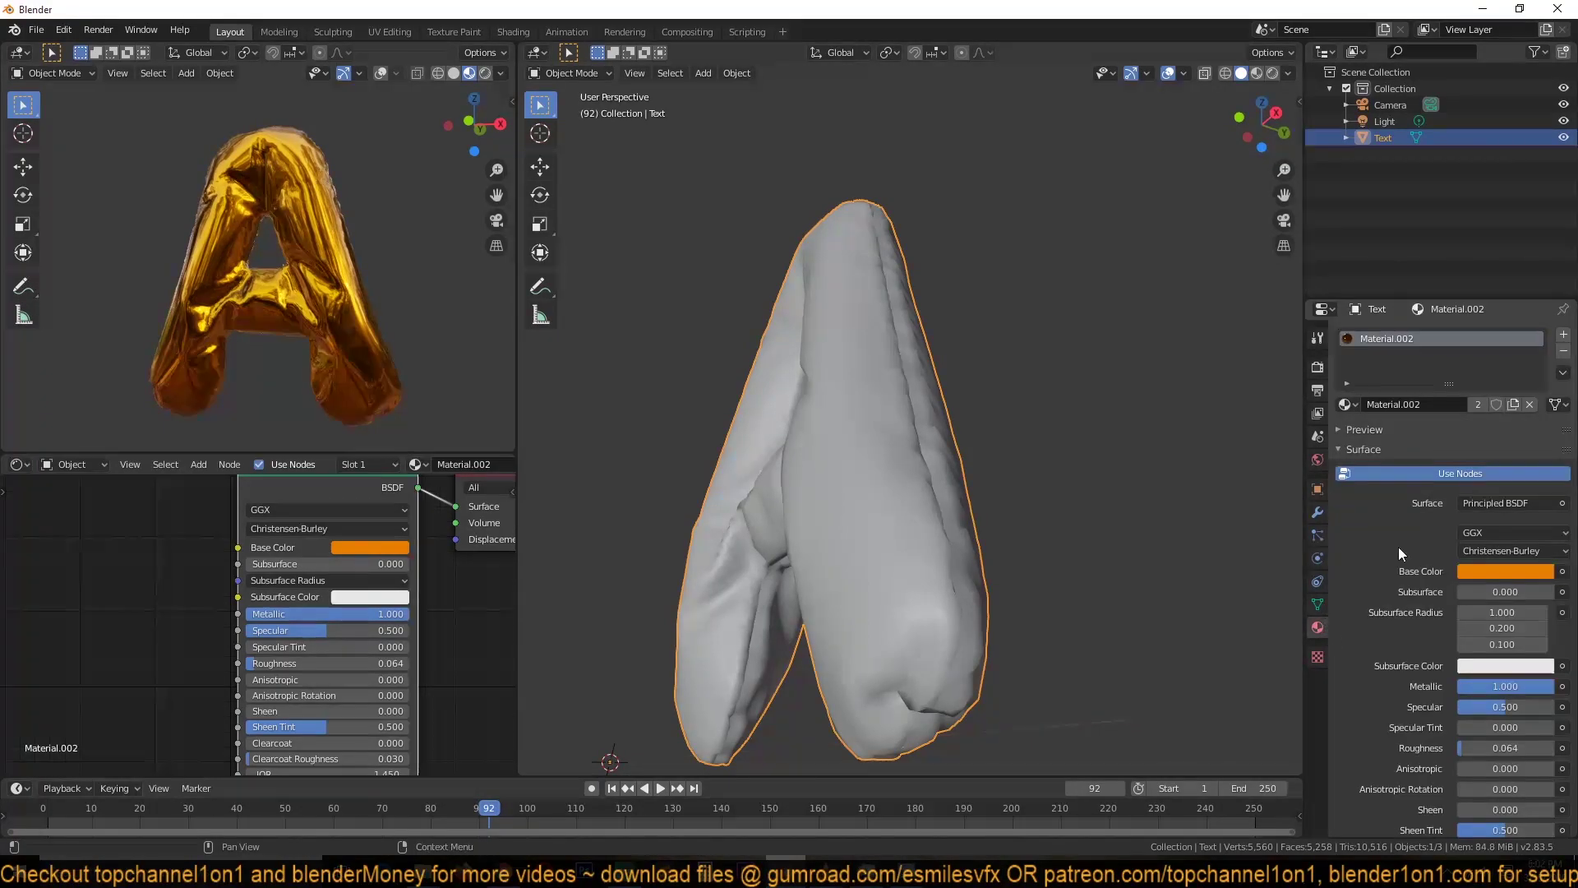
pyautogui.click(1505, 571)
pyautogui.moveTo(1468, 423); pyautogui.dragTo(1442, 428)
pyautogui.moveTo(160, 252); pyautogui.dragTo(215, 258, button='middle')
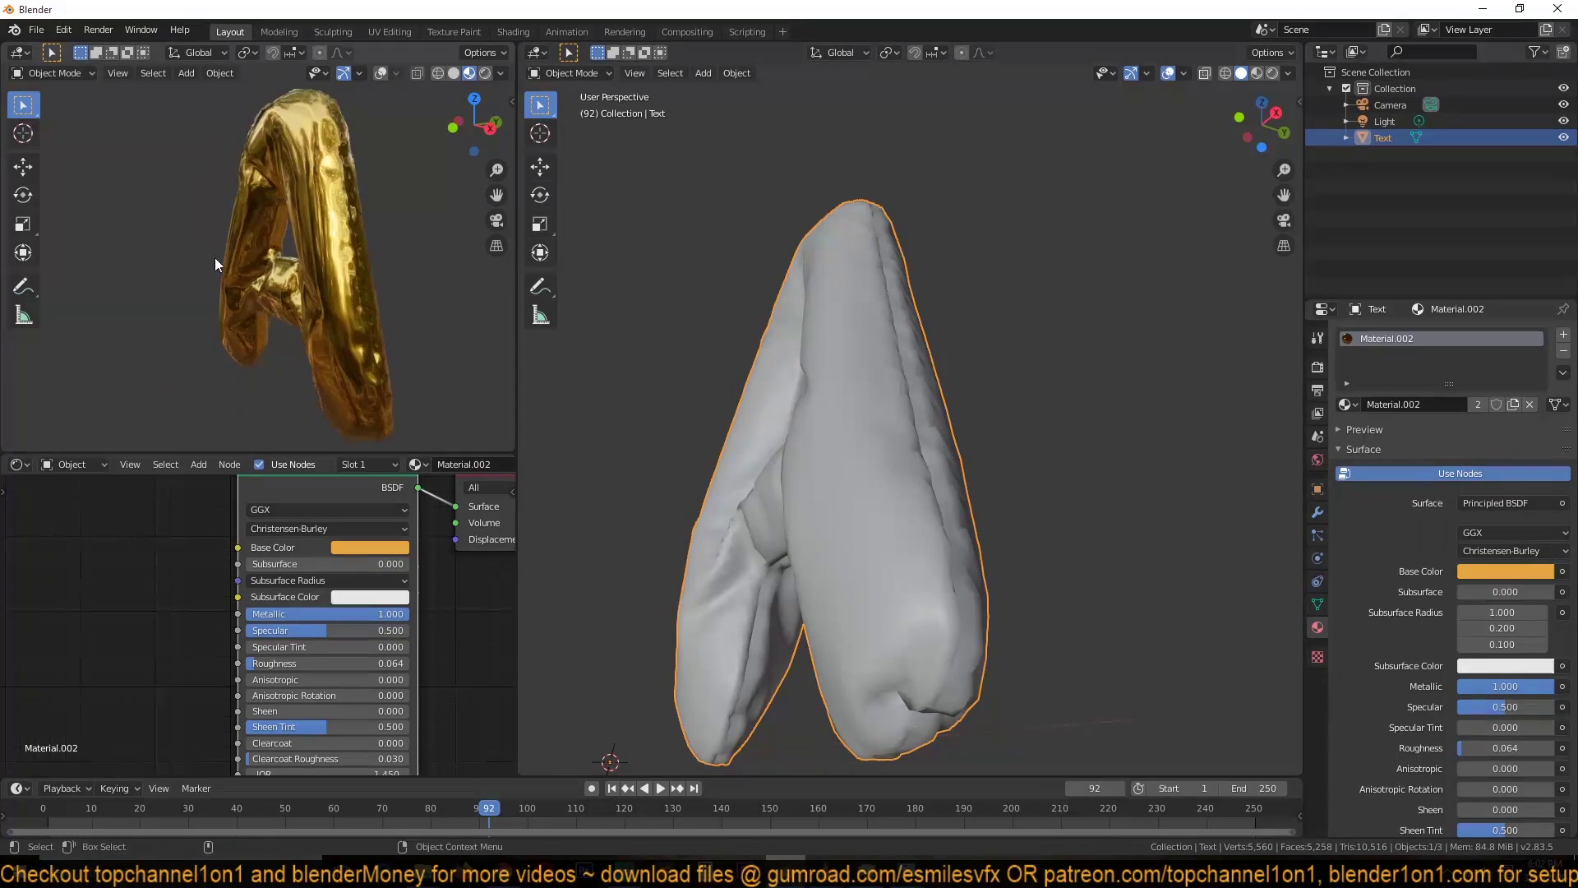
# Step: Save the project as LETTERS.blend and reopen the balloon alphabet reference photo
pyautogui.hotkey('ctrl', 's')
pyautogui.doubleClick(647, 338)
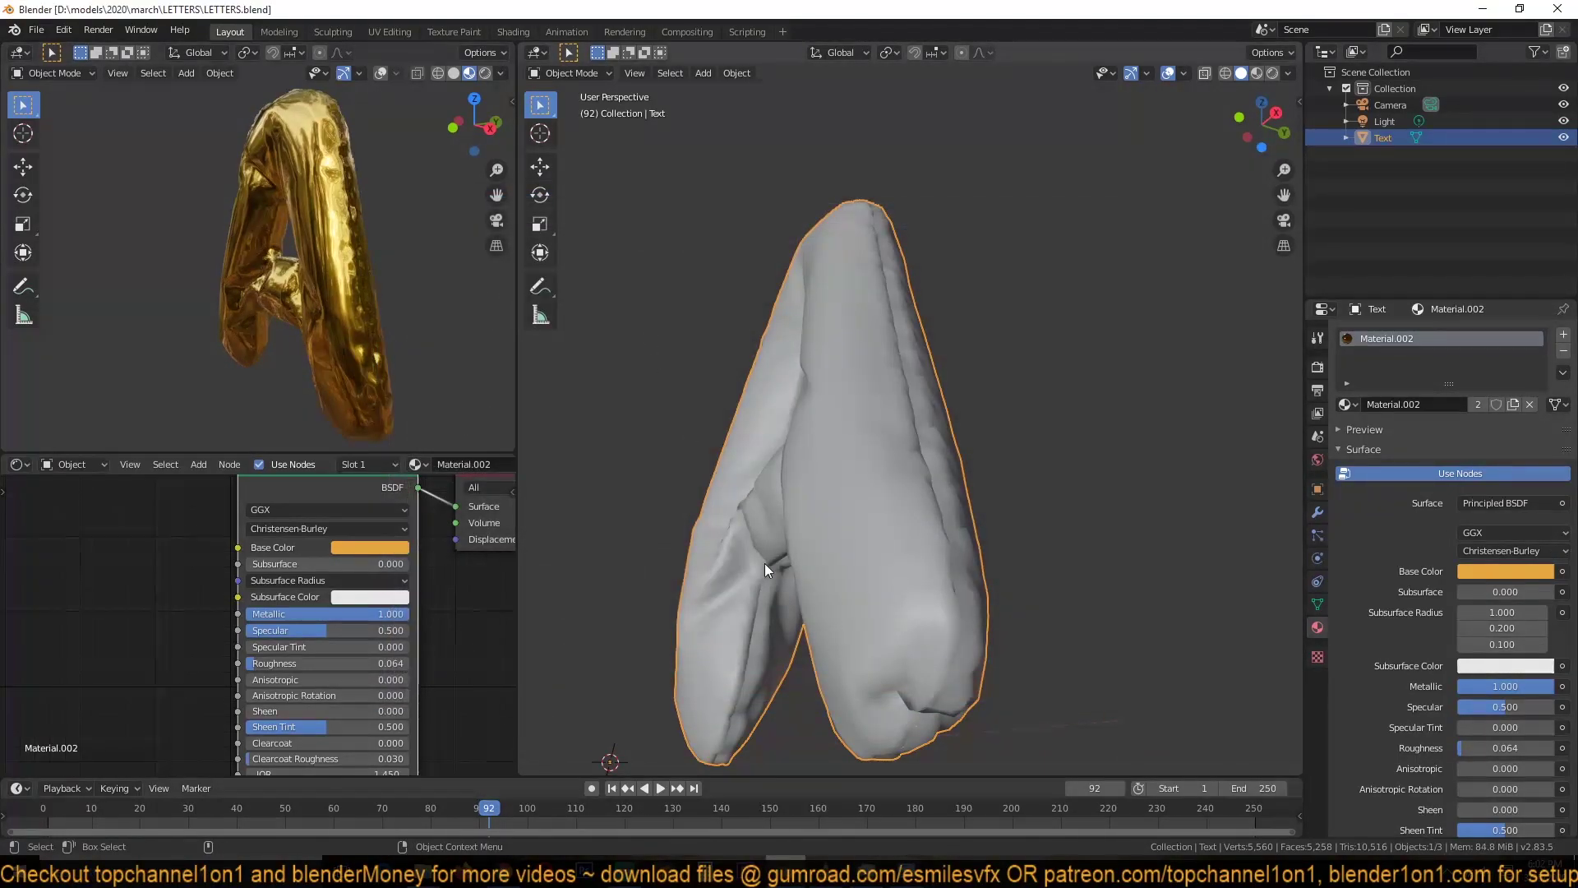
pyautogui.moveTo(765, 564); pyautogui.dragTo(854, 756, button='middle')
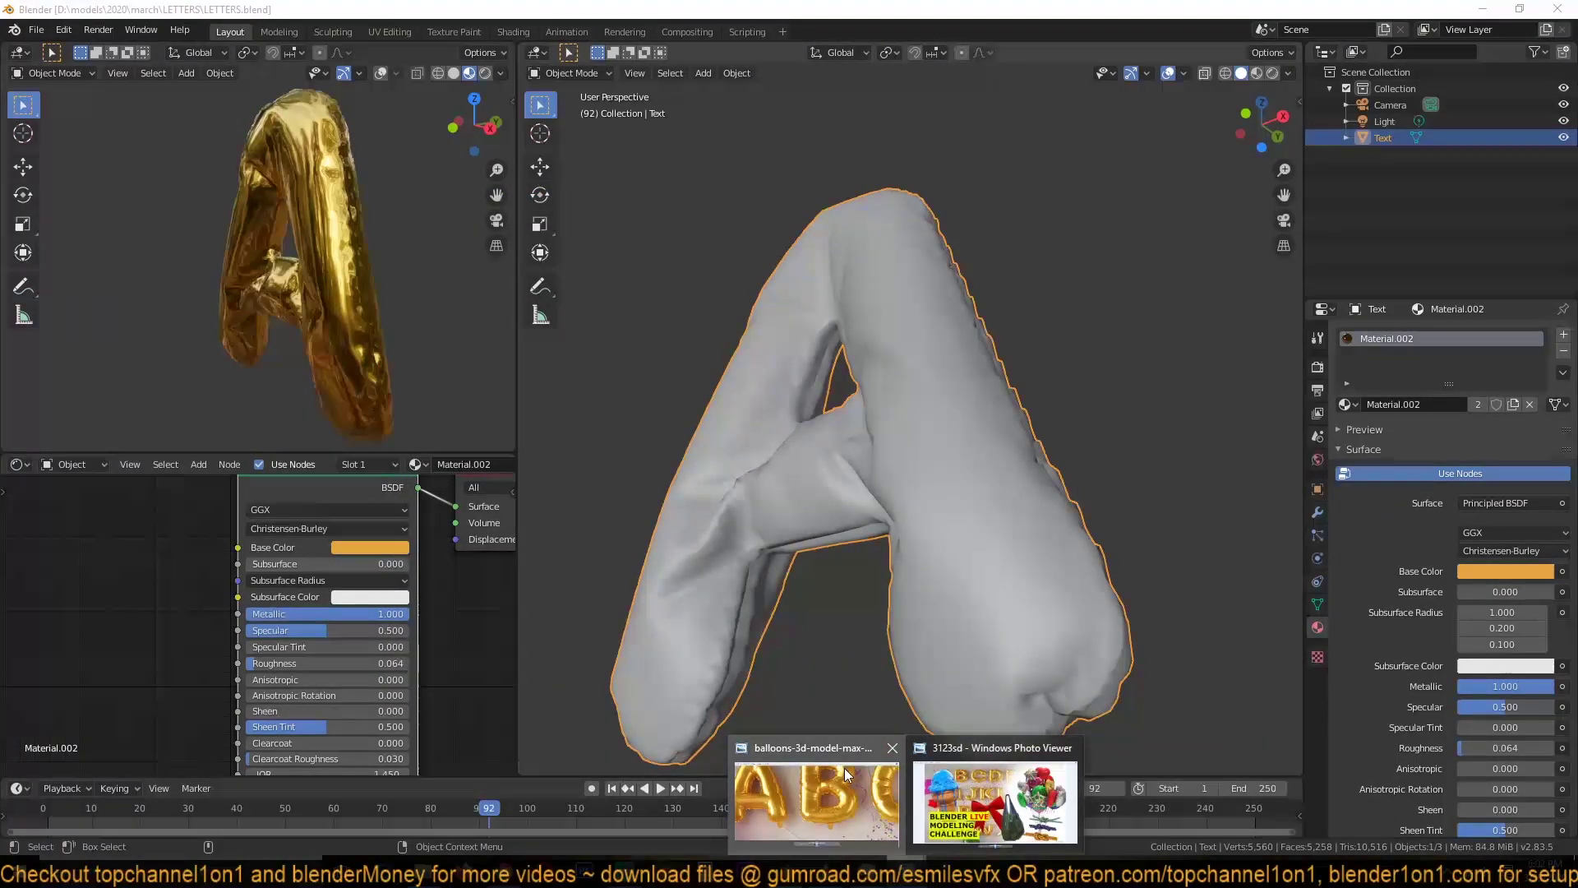
pyautogui.click(775, 814)
pyautogui.scroll(-5, 810, 387)
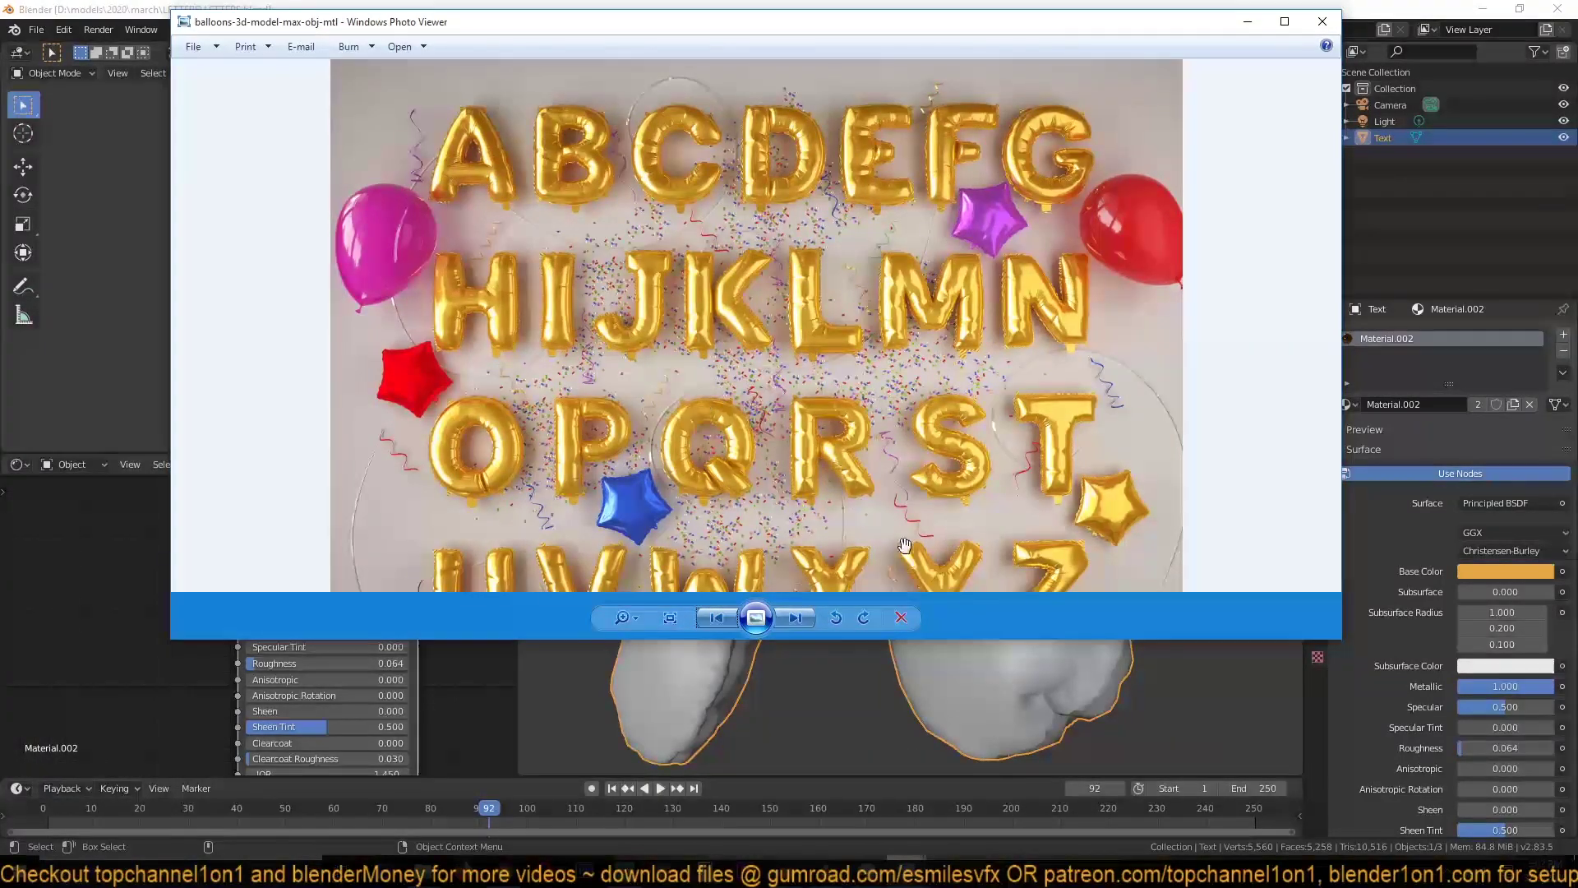
pyautogui.press('XF86AudioLowerVolume')
pyautogui.press('XF86AudioLowerVolume')
pyautogui.press('XF86AudioLowerVolume')
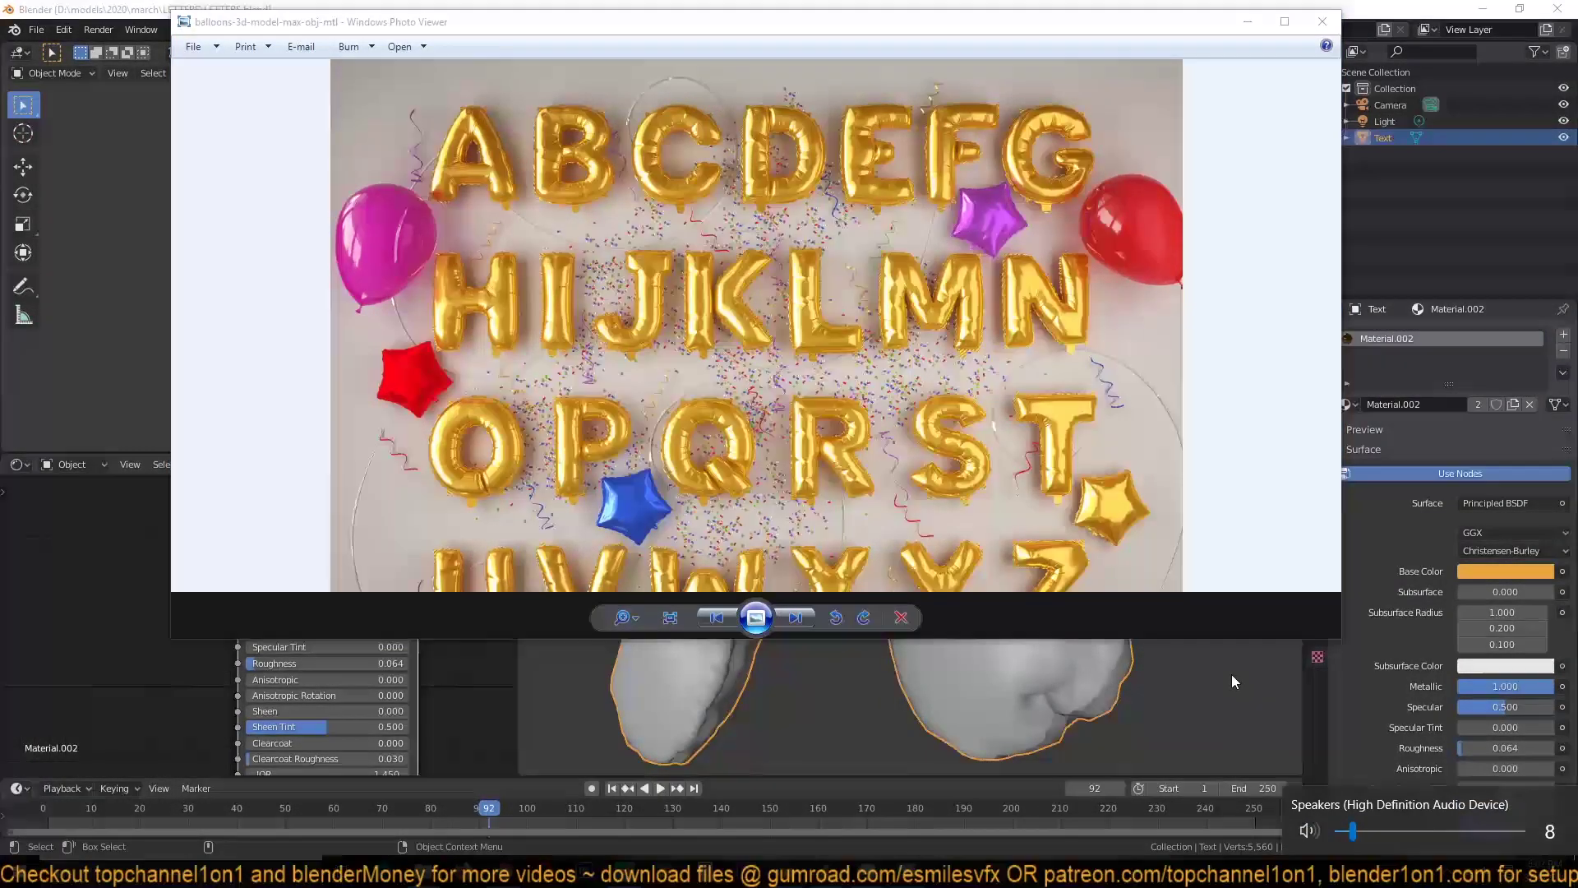
pyautogui.click(1232, 674)
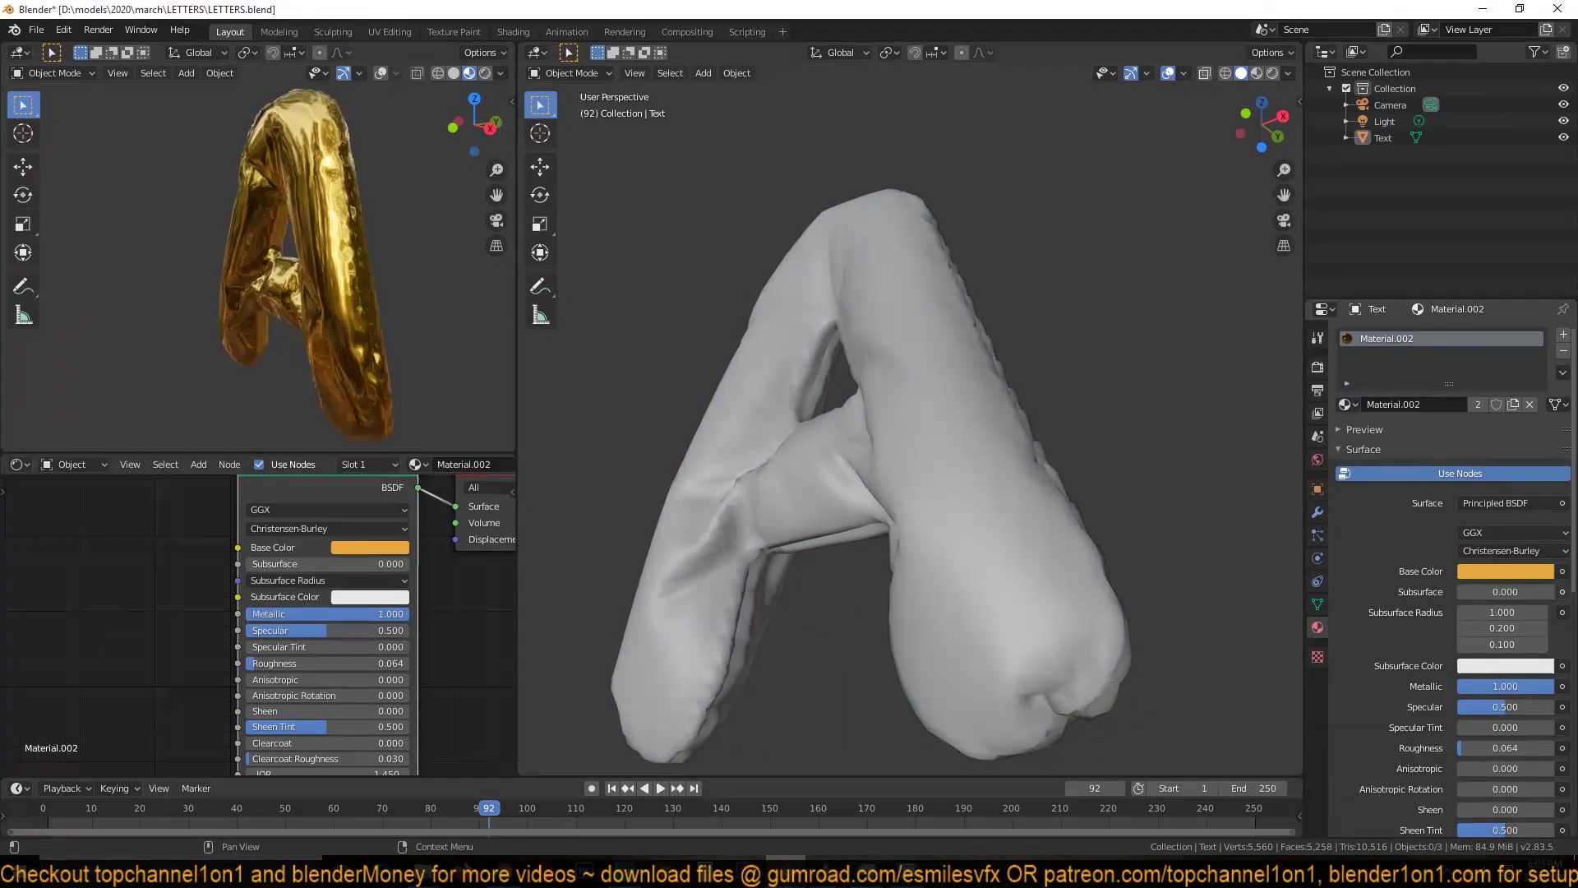